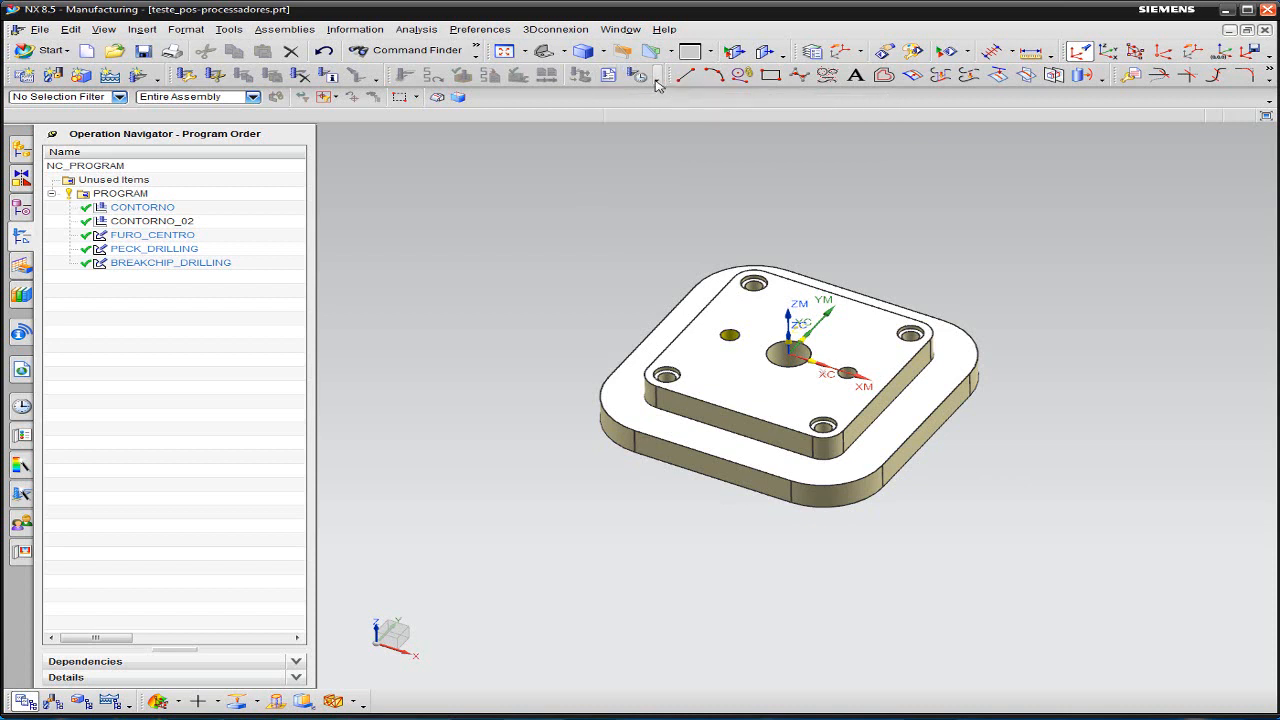
- Check which Operations toolbar commands are enabled, such as Post Process and Shop Documentation, without changing them
left_click(657, 77)
left_click(620, 123)
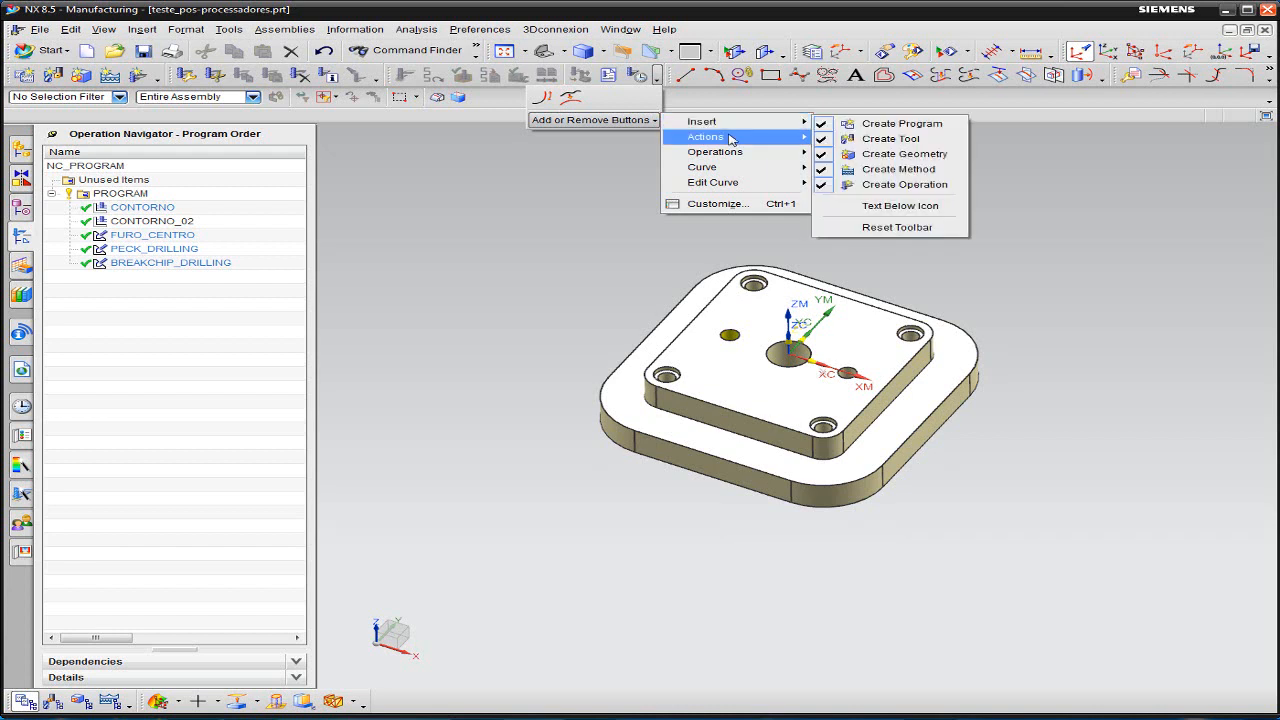
mouse_move(730, 141)
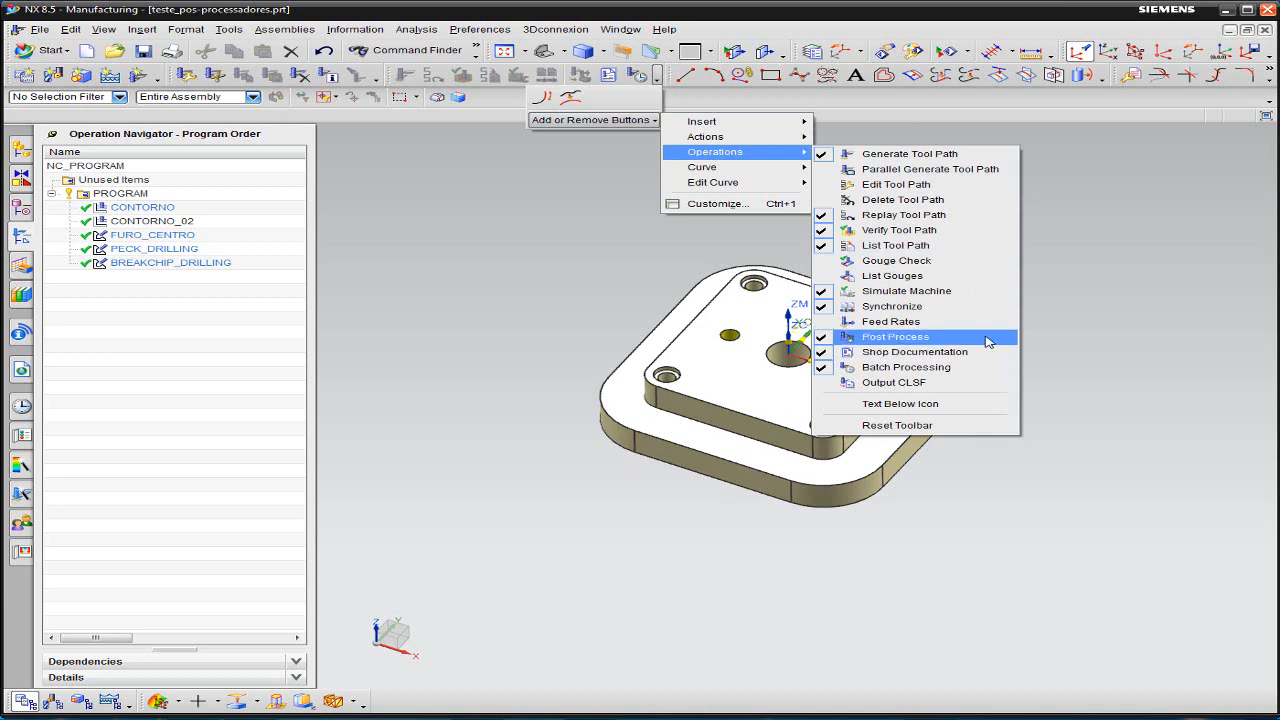
left_click(1094, 243)
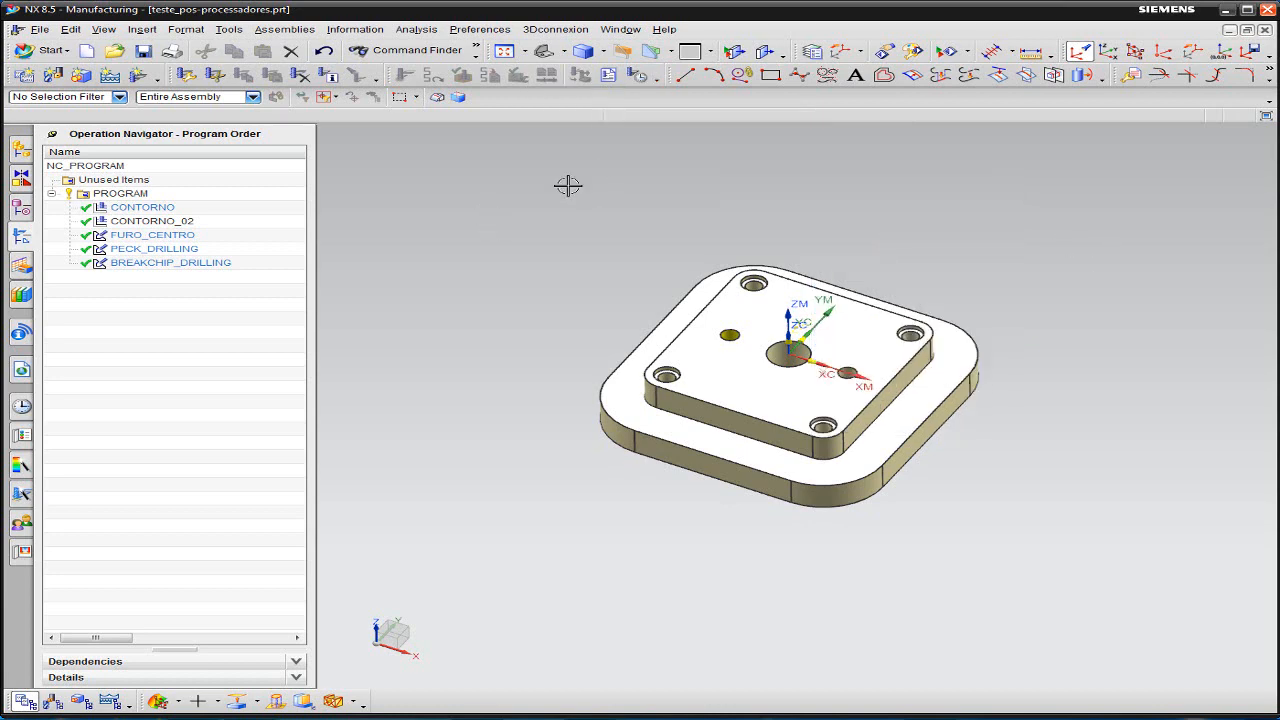
- Start Shop Documentation for the PROGRAM group and choose the Operation List Select (HTML/Excel) report format
left_click(158, 195)
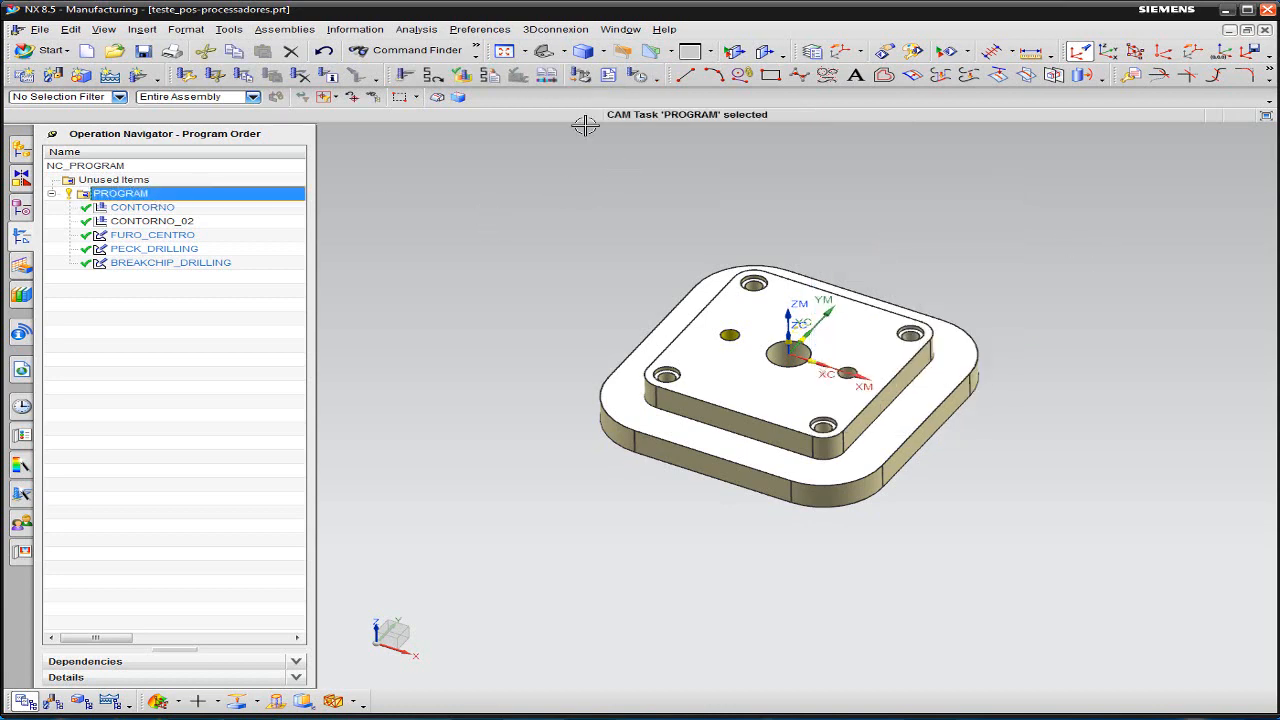
left_click(608, 76)
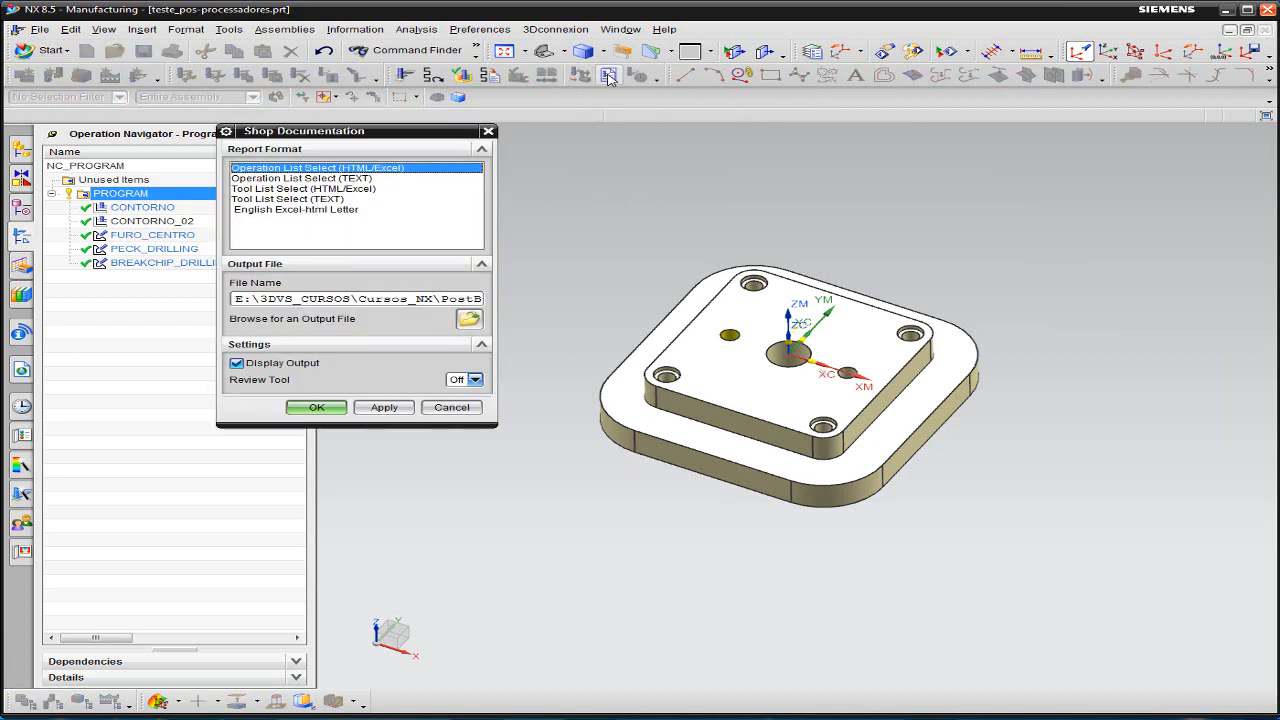
left_click(358, 180)
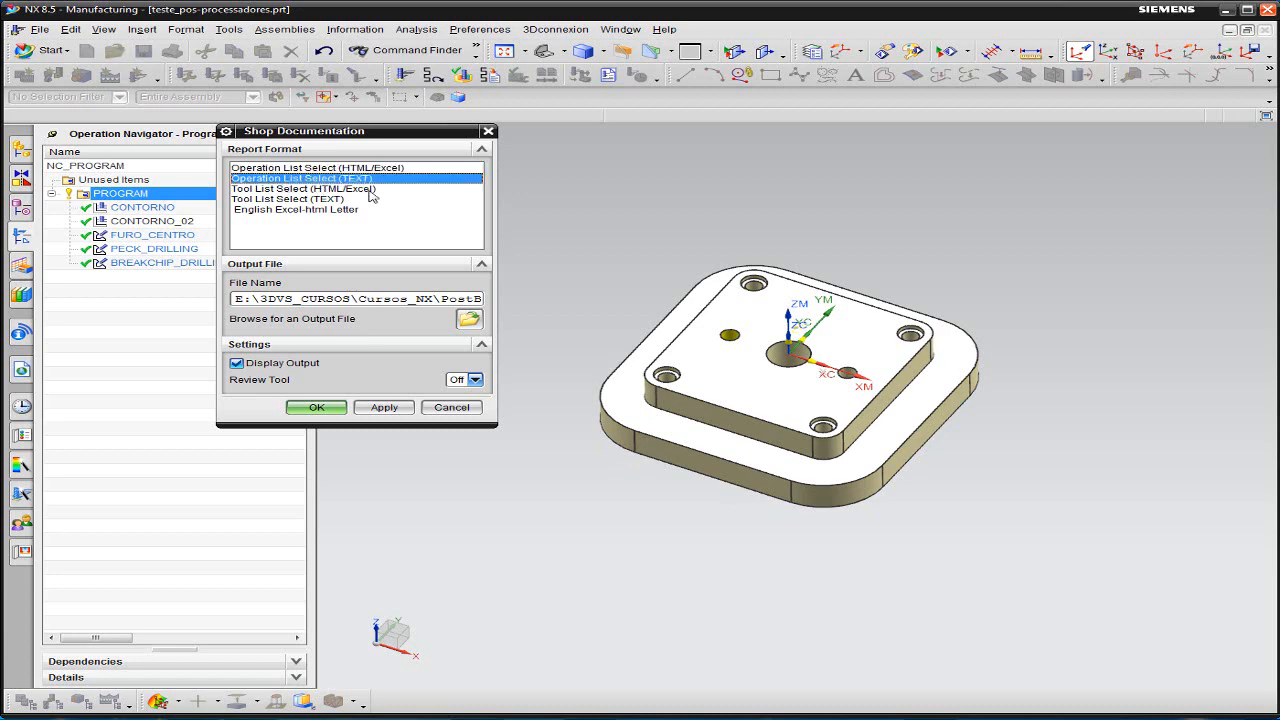
left_click(282, 189)
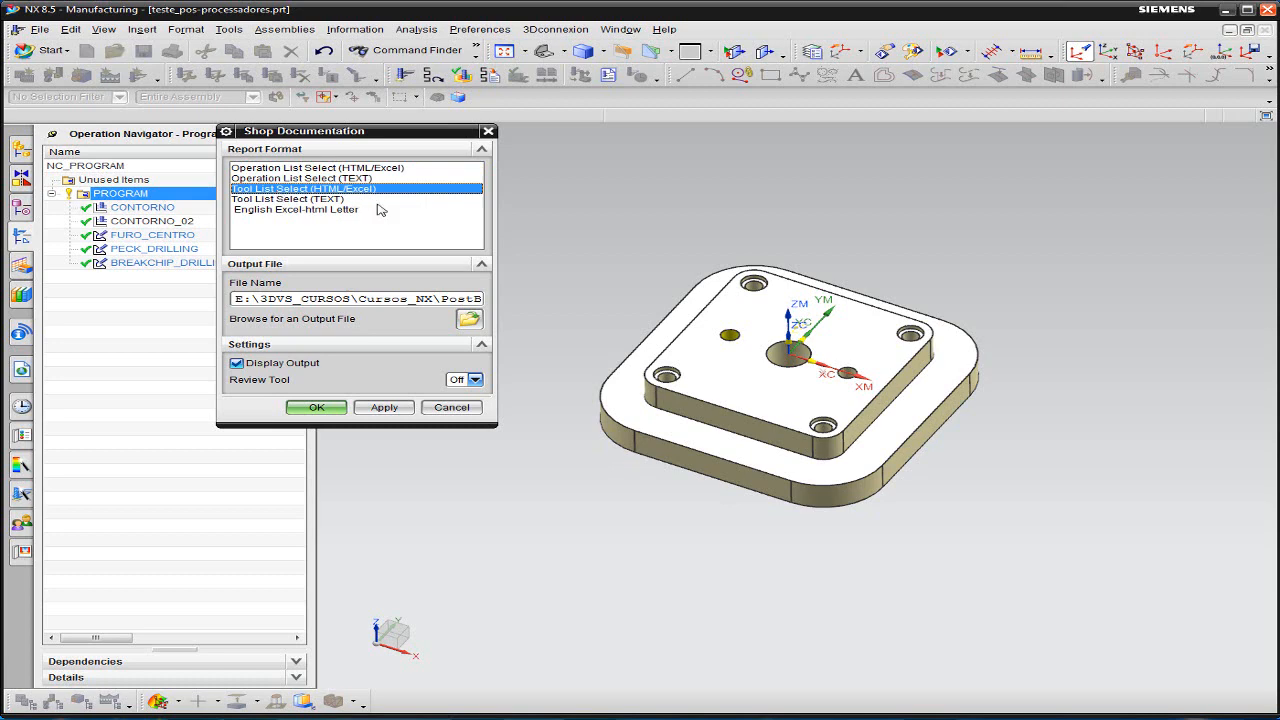
left_click(333, 200)
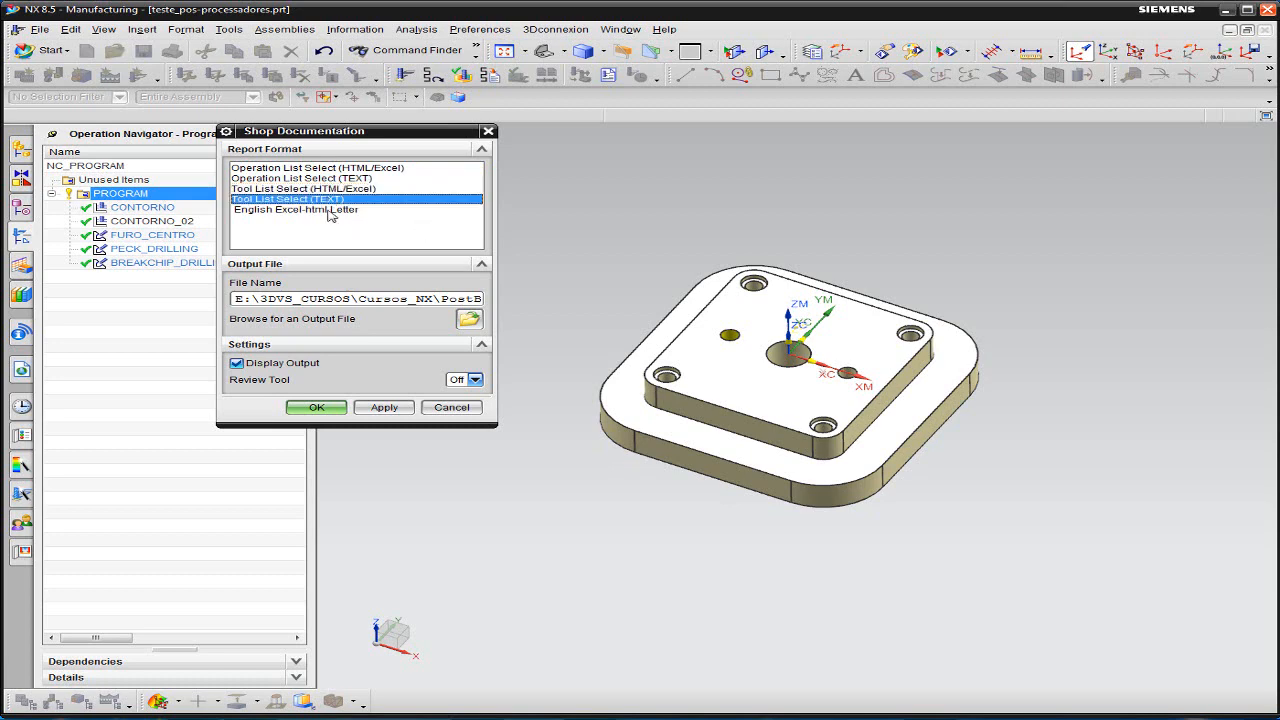
left_click(330, 211)
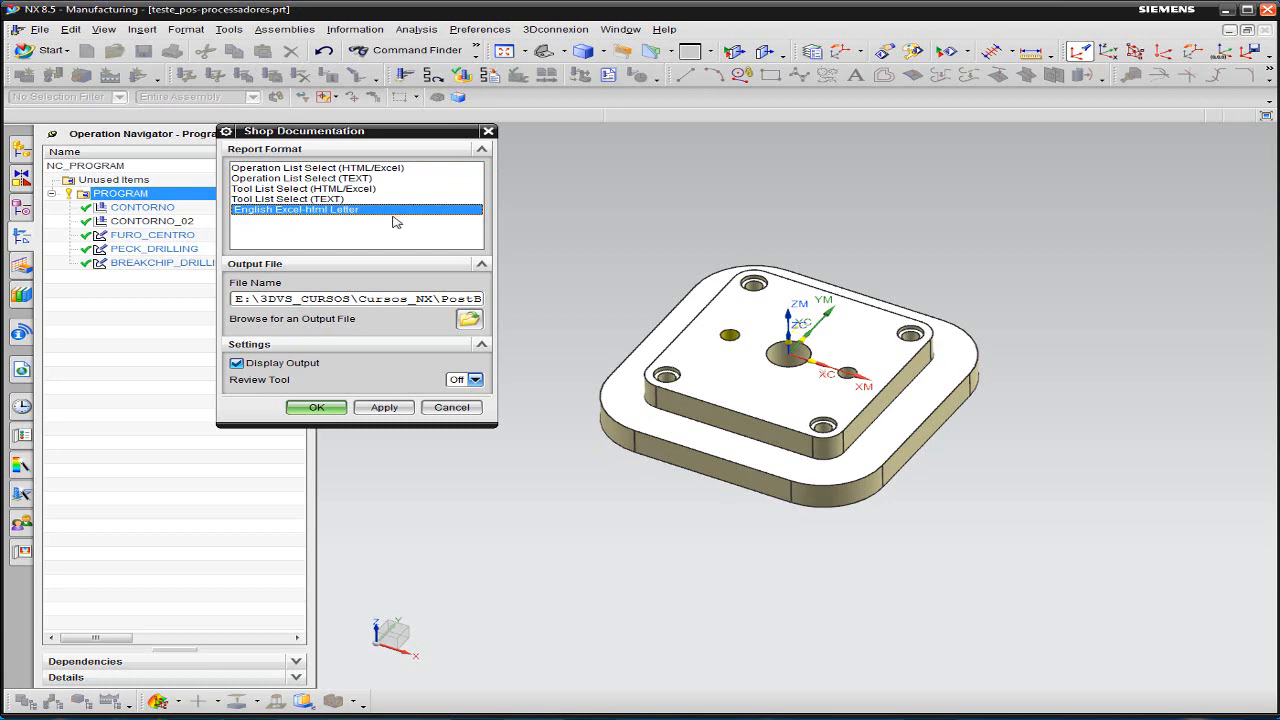
left_click(306, 169)
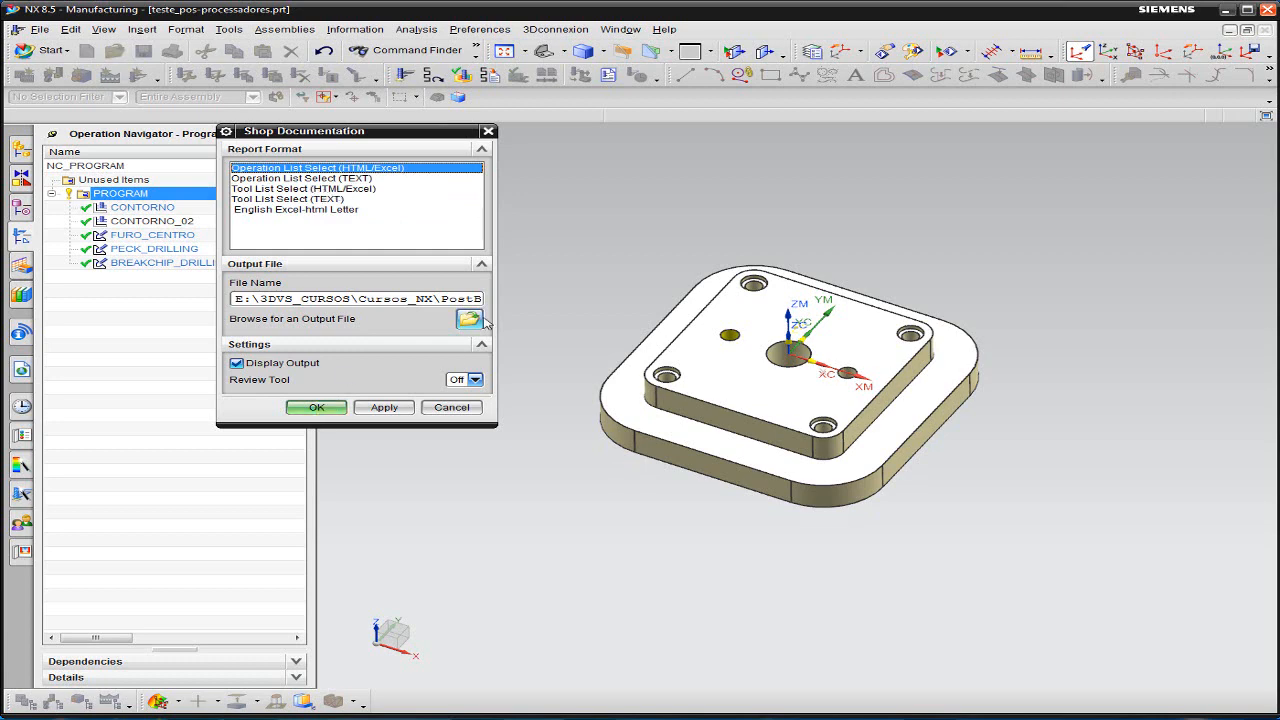
- Browse for the report's output file and delete the folder f from the Exemplos folder
left_click_drag(495, 307, 686, 308)
left_click(669, 320)
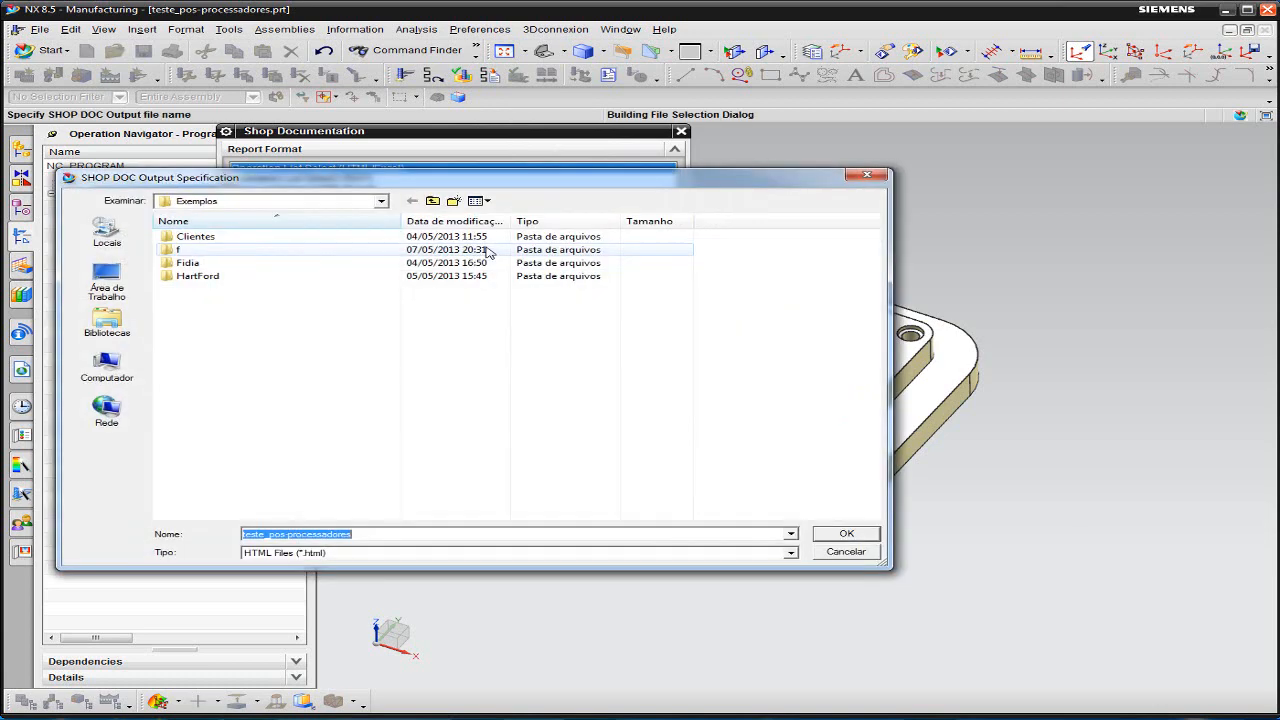
double_click(180, 250)
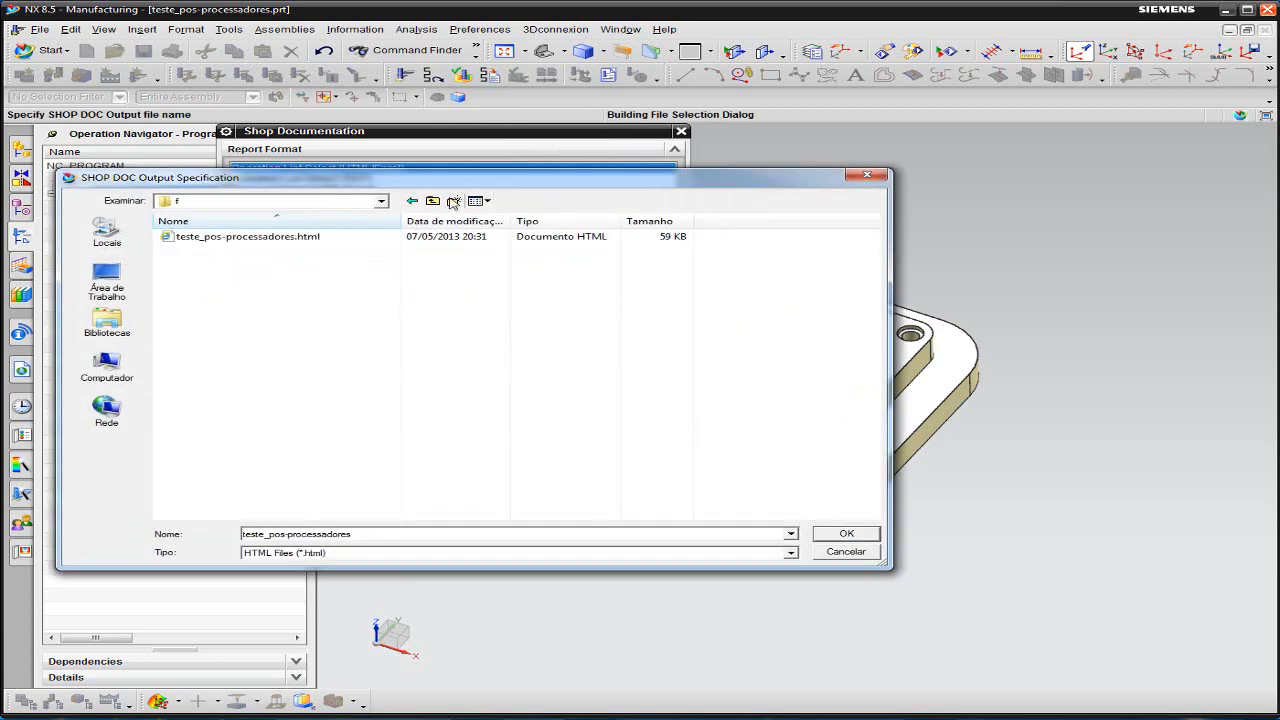
left_click(434, 200)
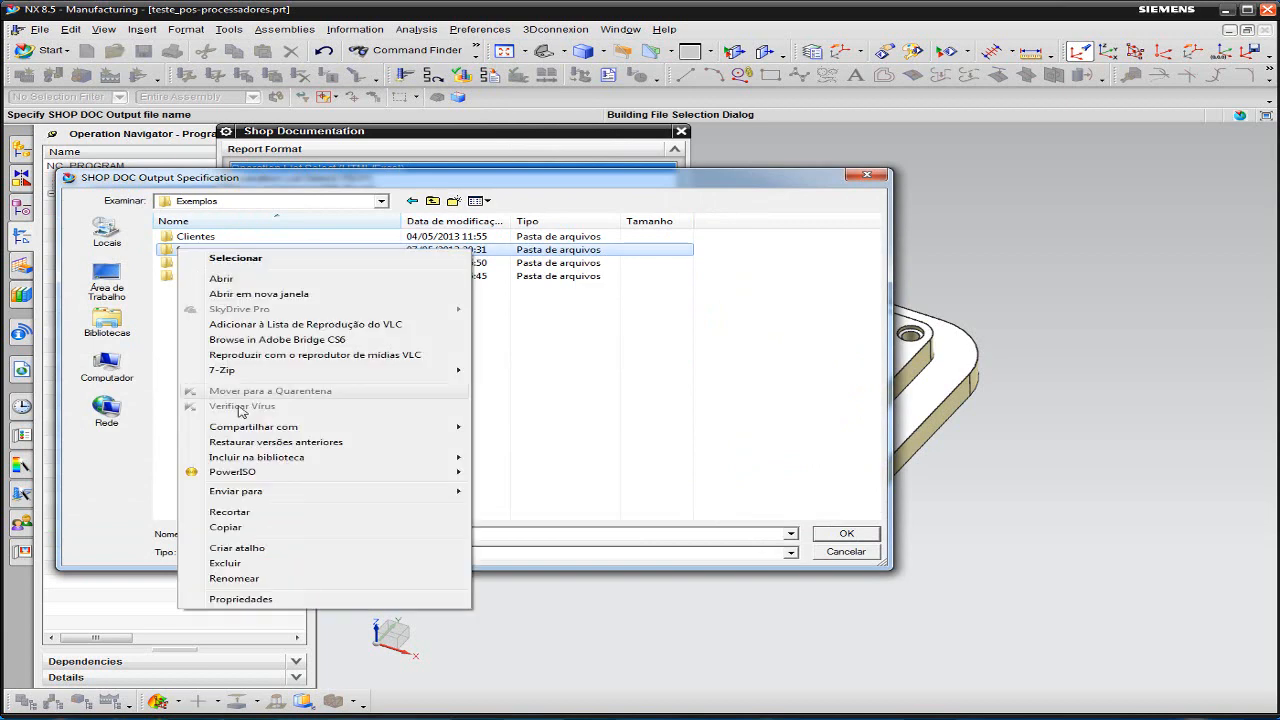
right_click(178, 249)
left_click(226, 563)
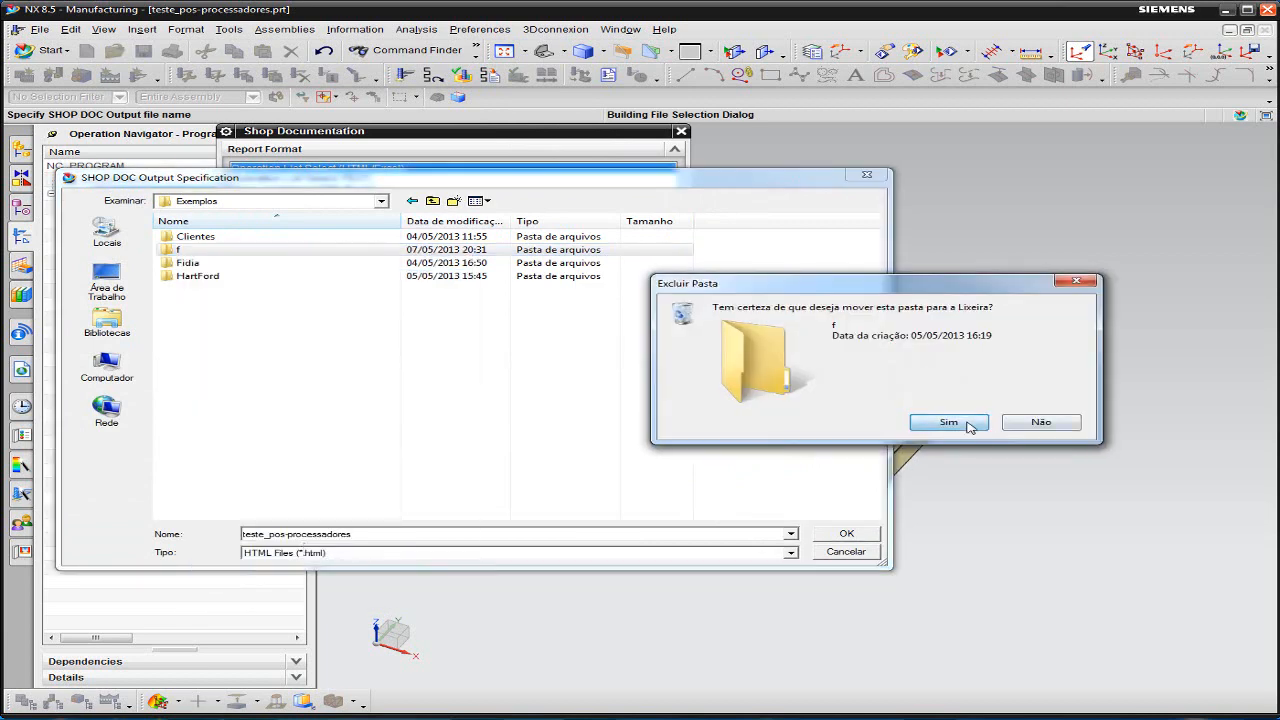
left_click(960, 424)
- Change the report's output location to the CAM folder inside Cursos_NX
left_click(432, 200)
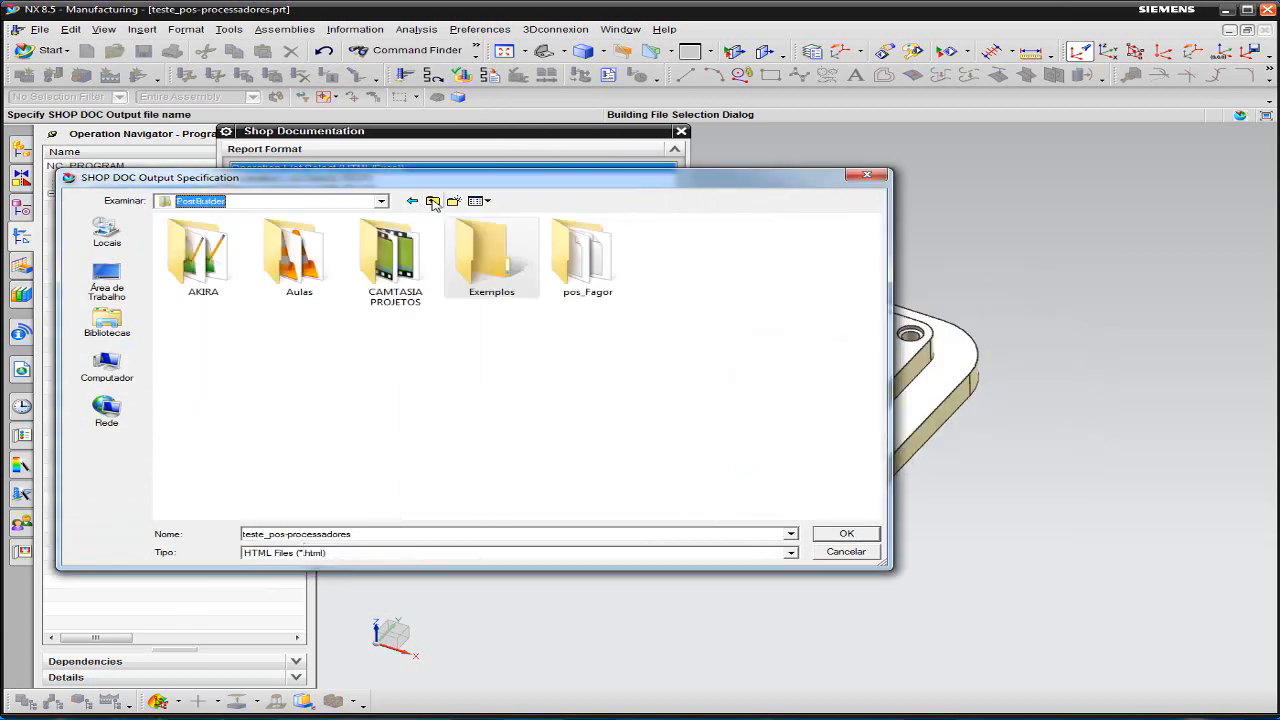
left_click(240, 201)
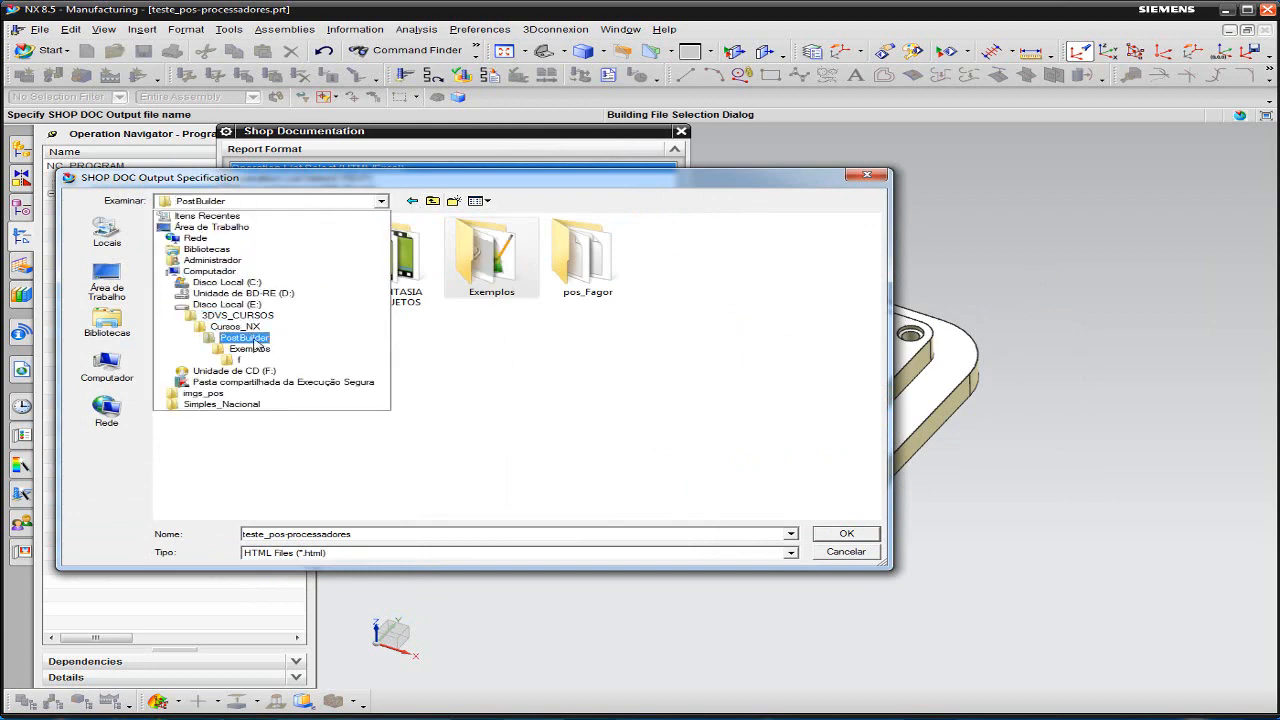
left_click(248, 330)
double_click(300, 258)
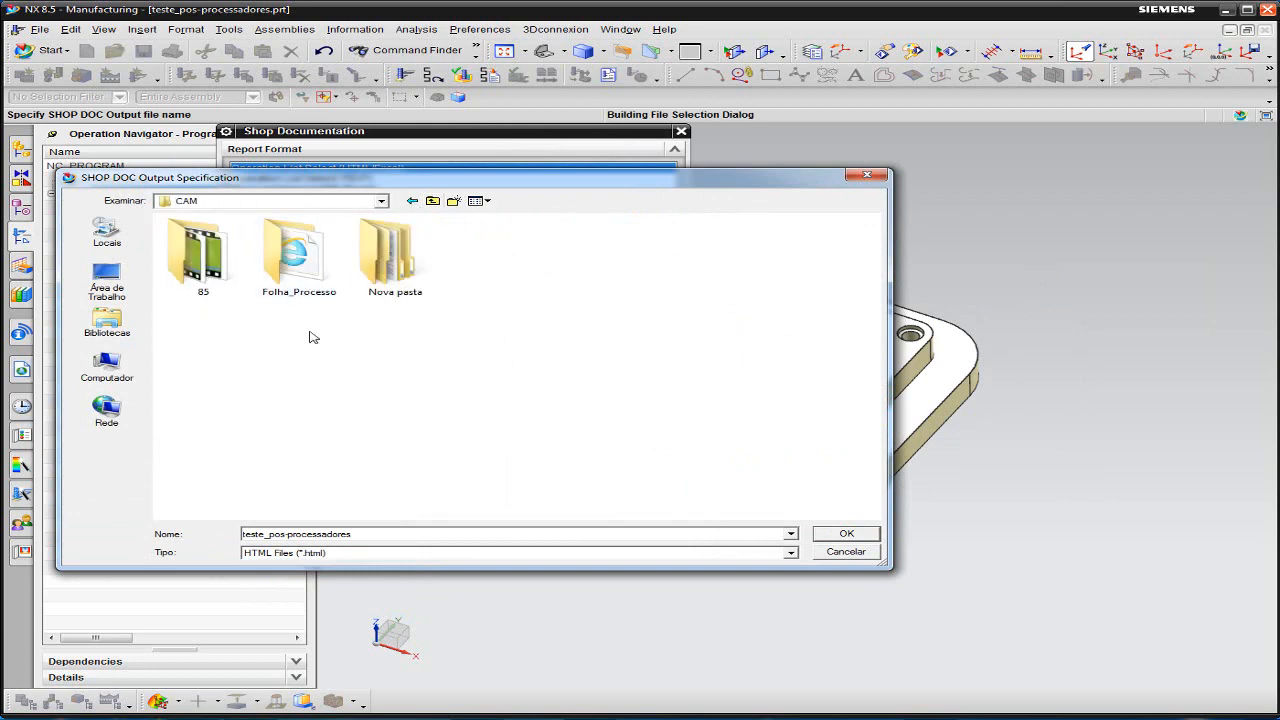
left_click(453, 201)
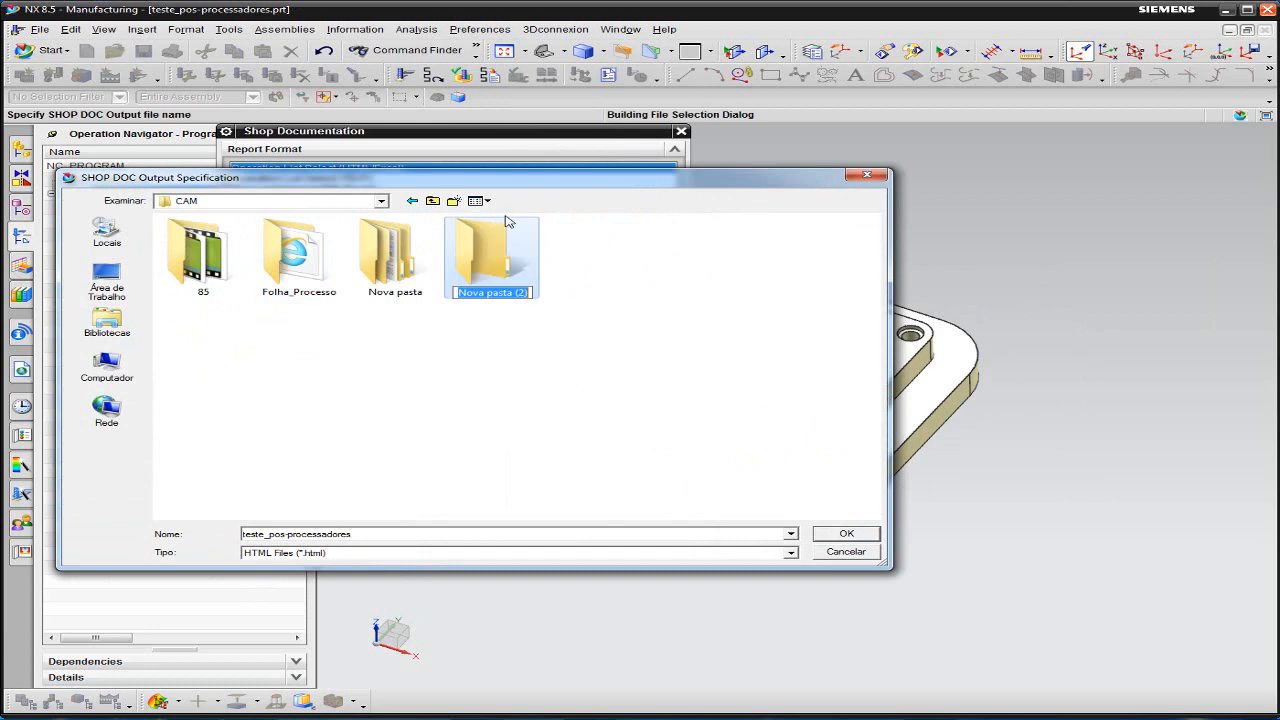
right_click(474, 263)
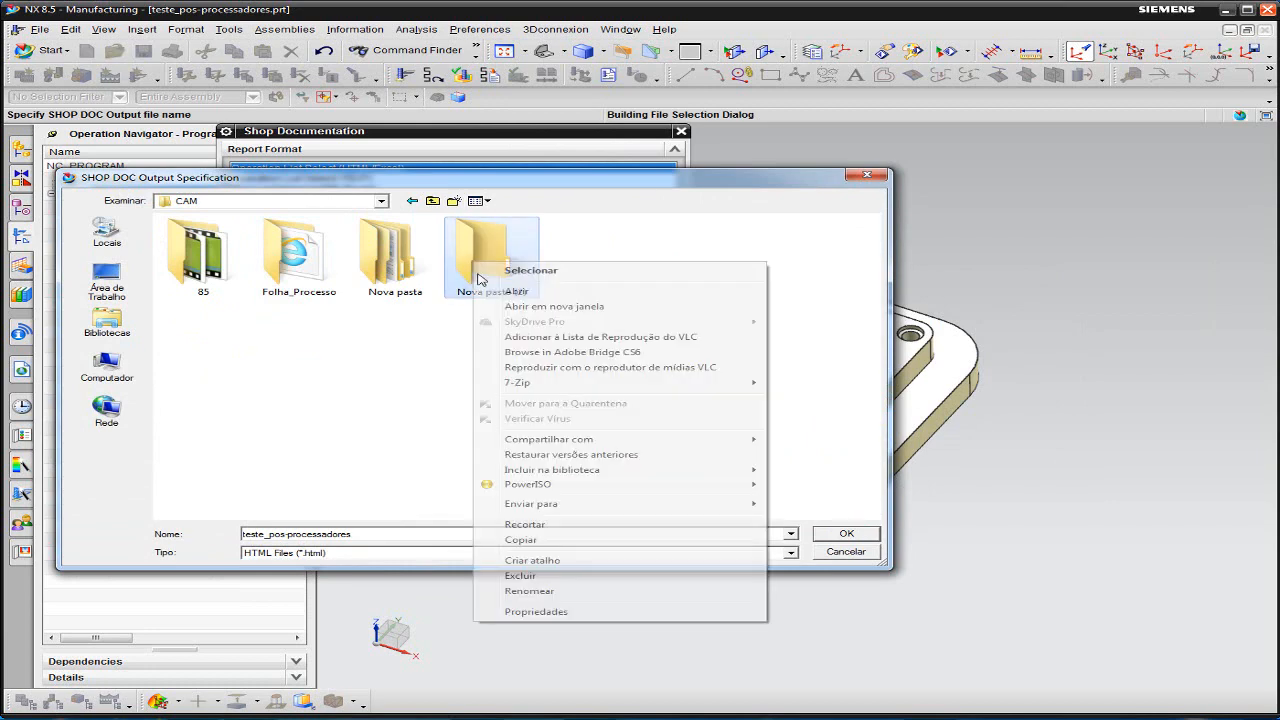
left_click(522, 576)
left_click(865, 421)
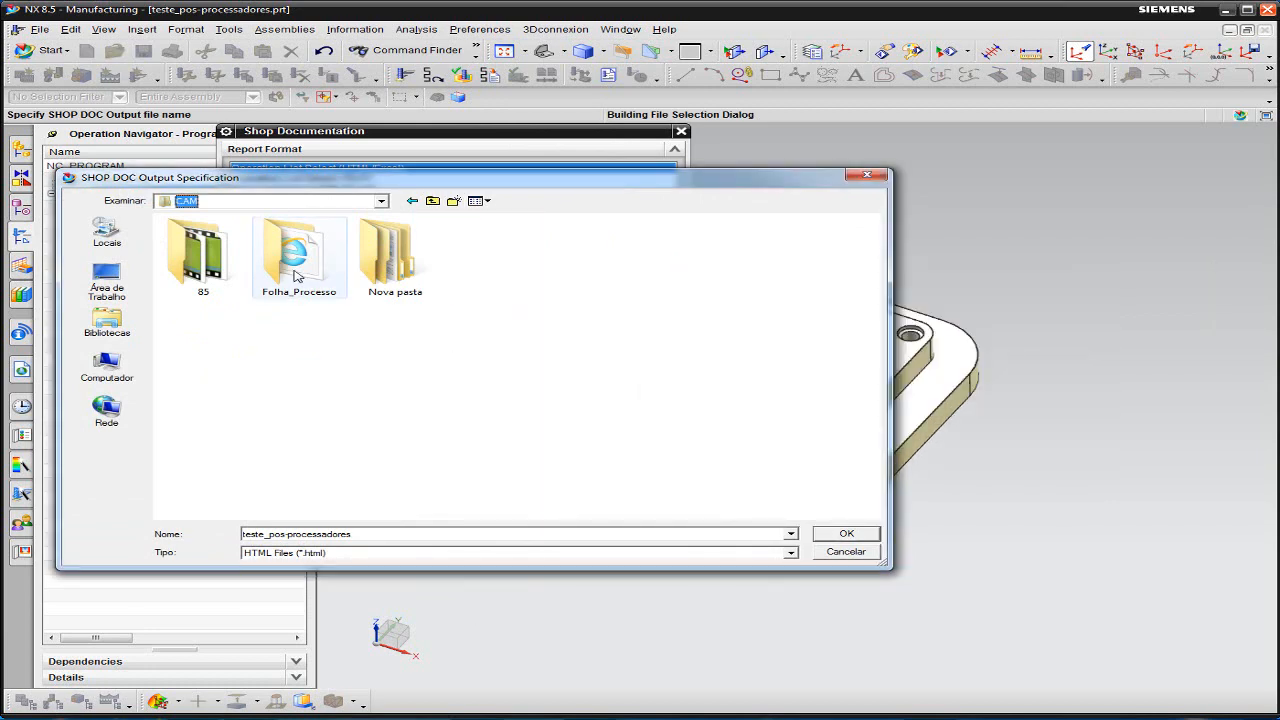
- Delete the existing Folha_Processo folder from the CAM folder
right_click(296, 276)
left_click(384, 618)
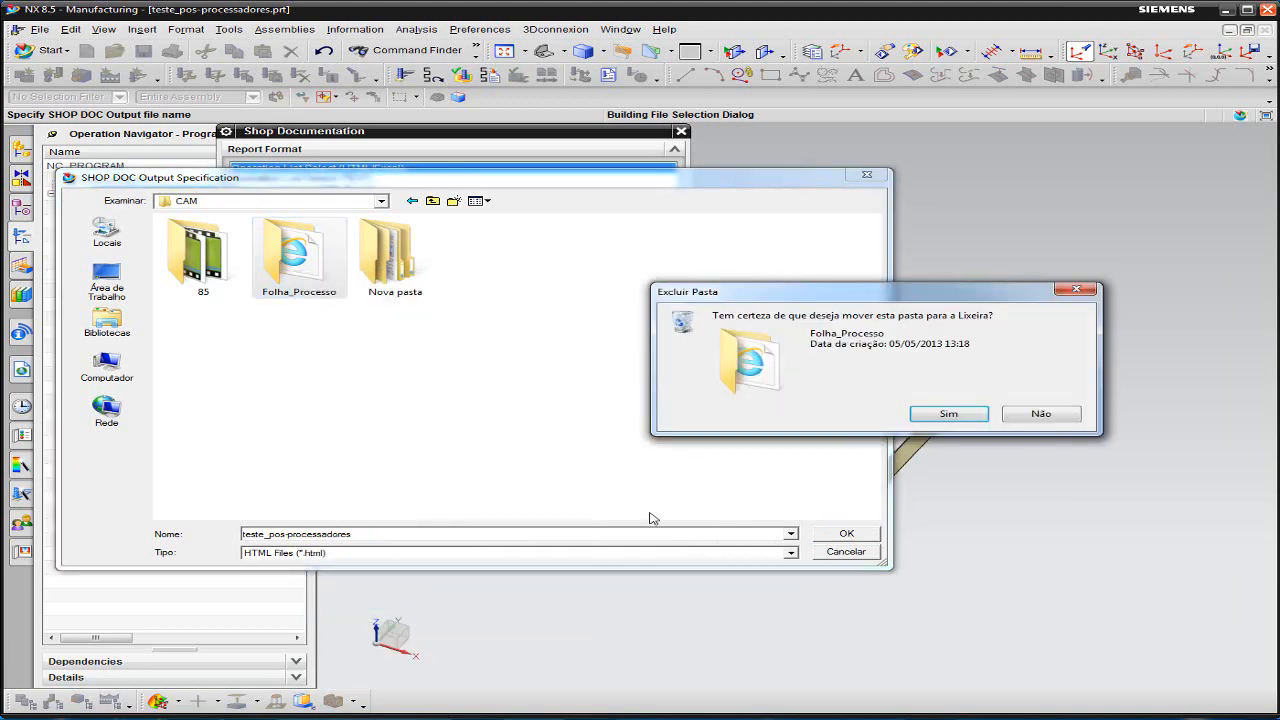
left_click(924, 417)
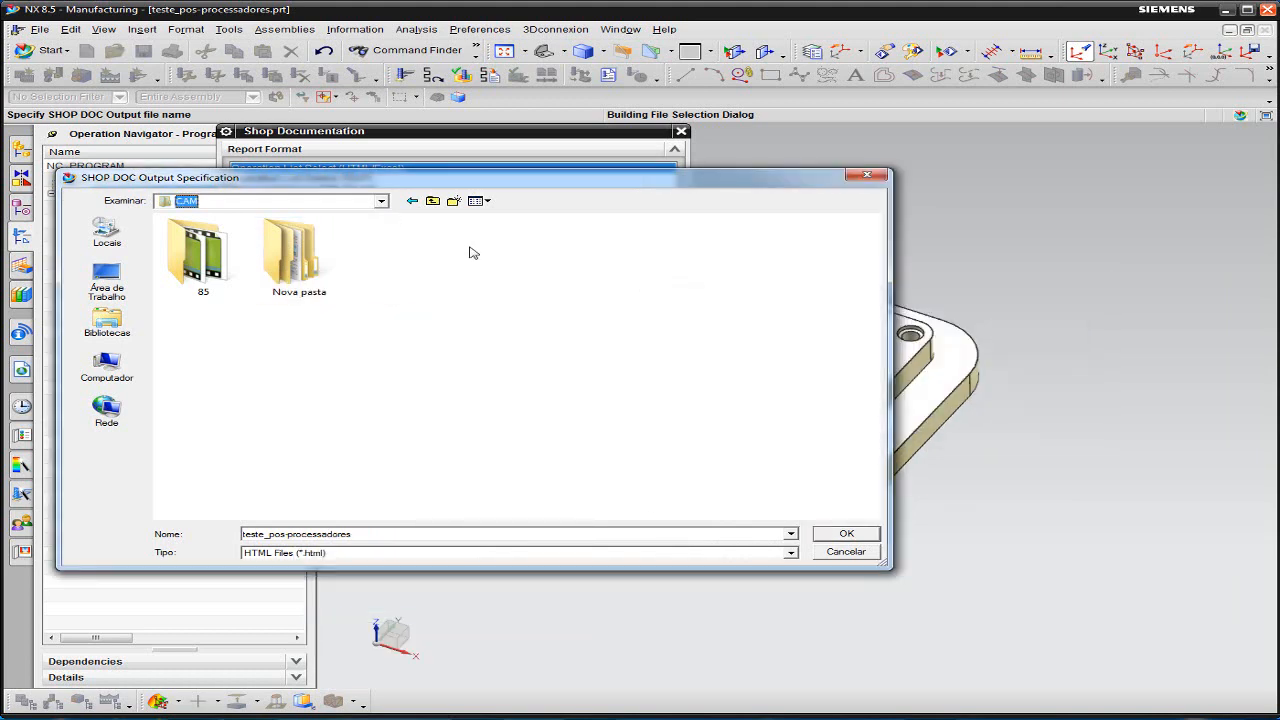
- Create a new folder named Folha_Processo inside the CAM folder
left_click(438, 201)
double_click(297, 251)
left_click(455, 201)
type("Folha")
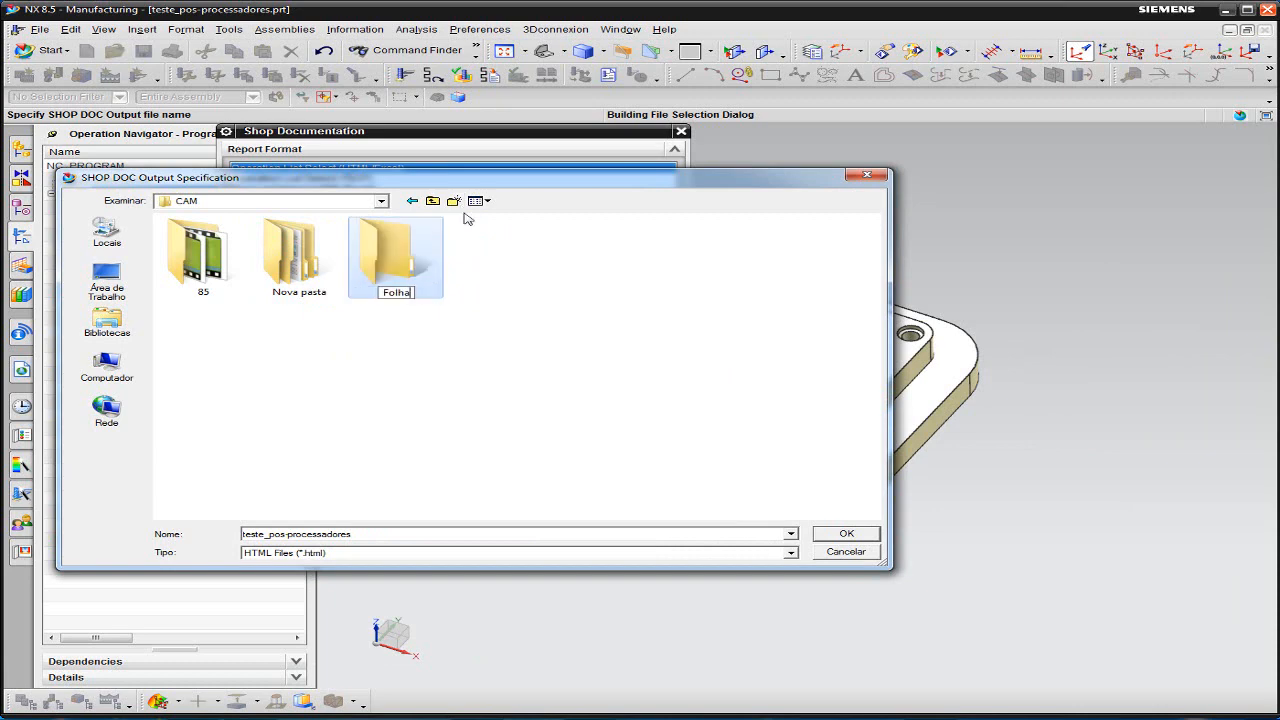
type("_Processo")
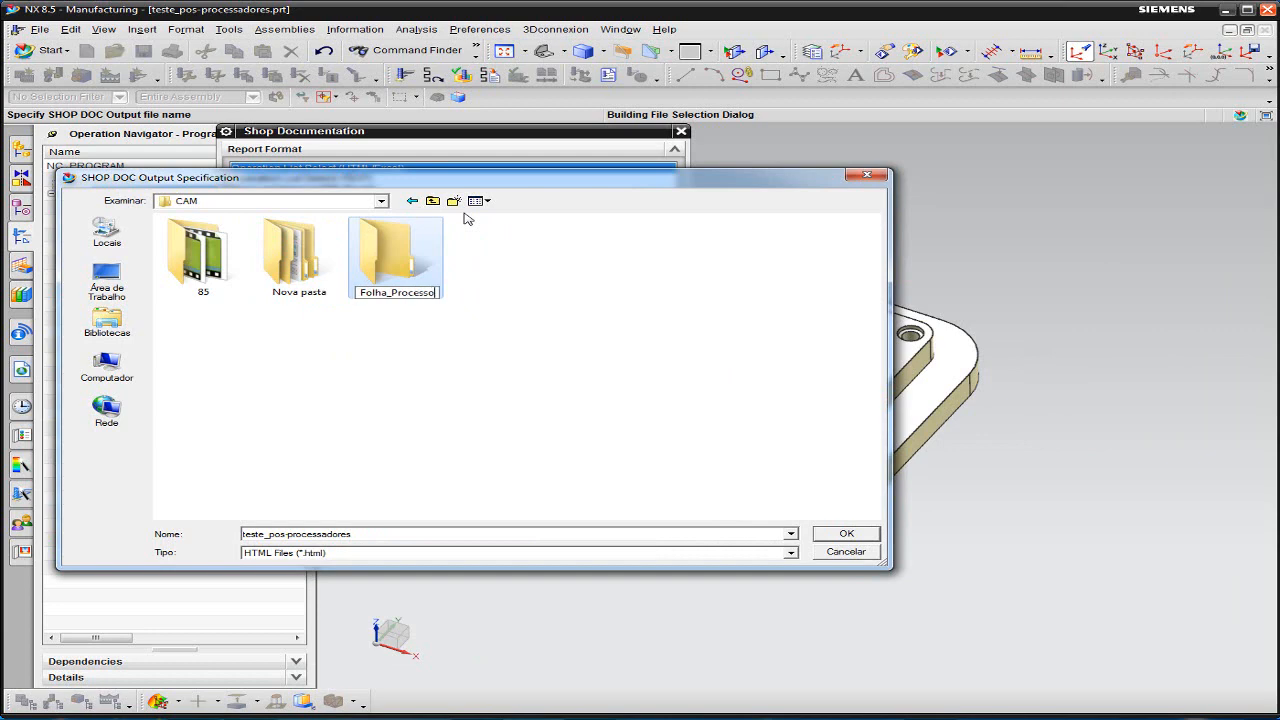
- Set the output file to teste_pos-processadores (HTML) in Folha_Processo and generate the shop documentation report
key("Return")
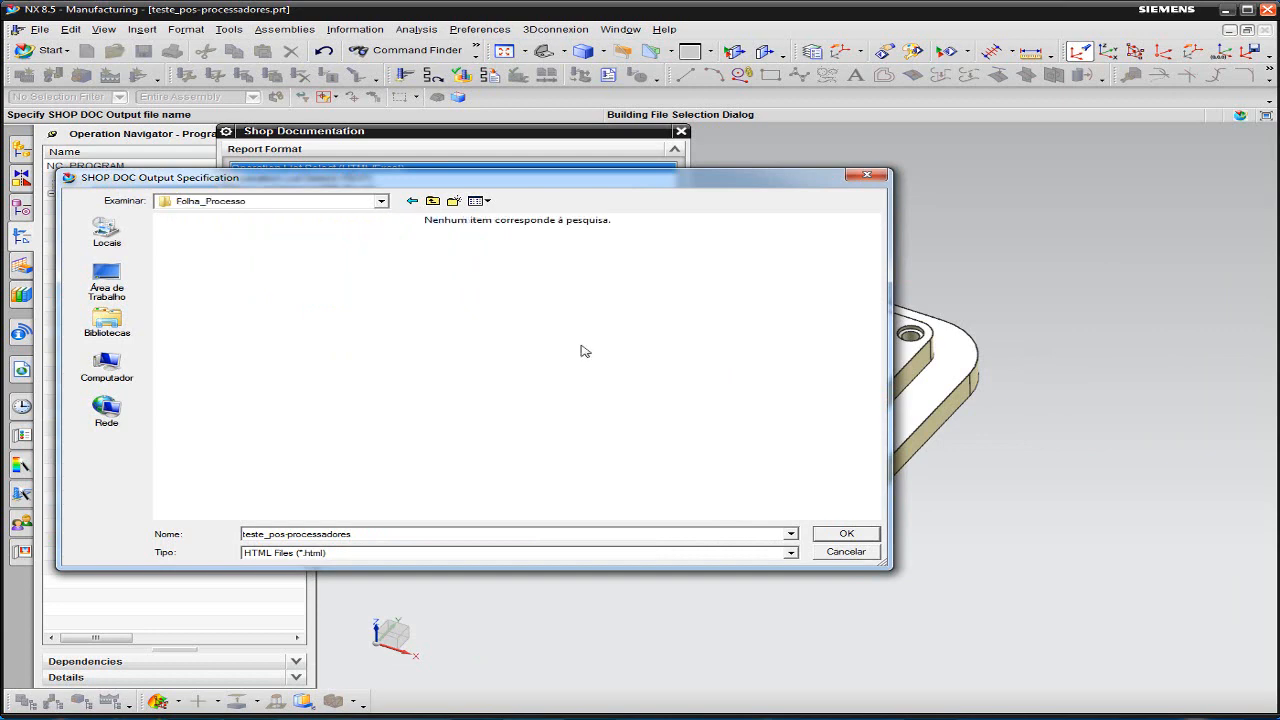
left_click(840, 533)
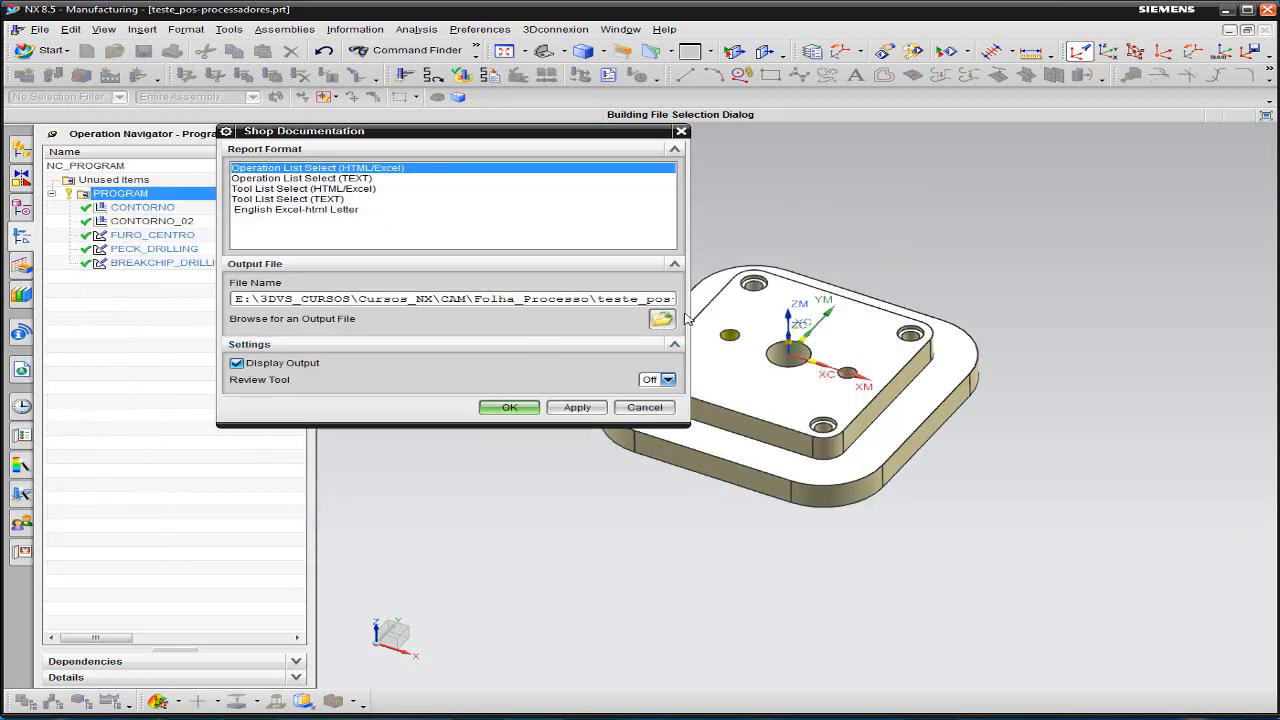
left_click(509, 407)
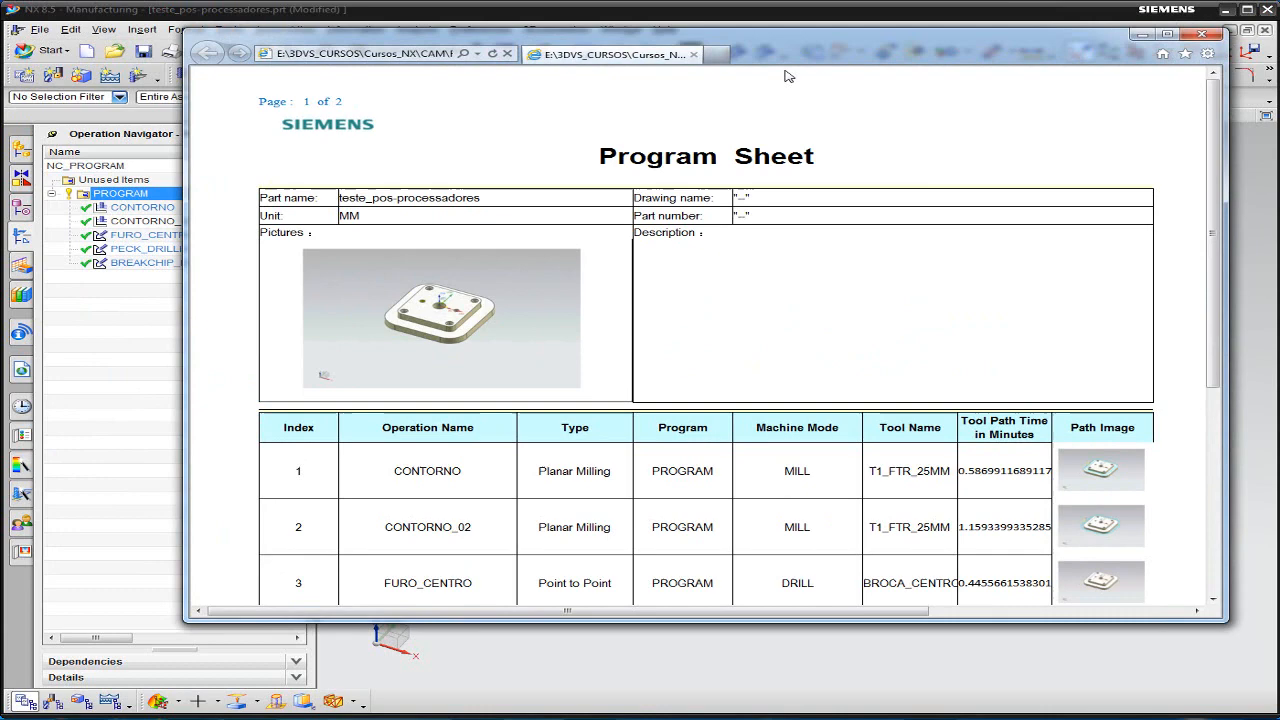
- Examine the generated Program Sheet in the browser, including its operation list, tool names, tool path times and path images
left_click_drag(785, 76, 697, 103)
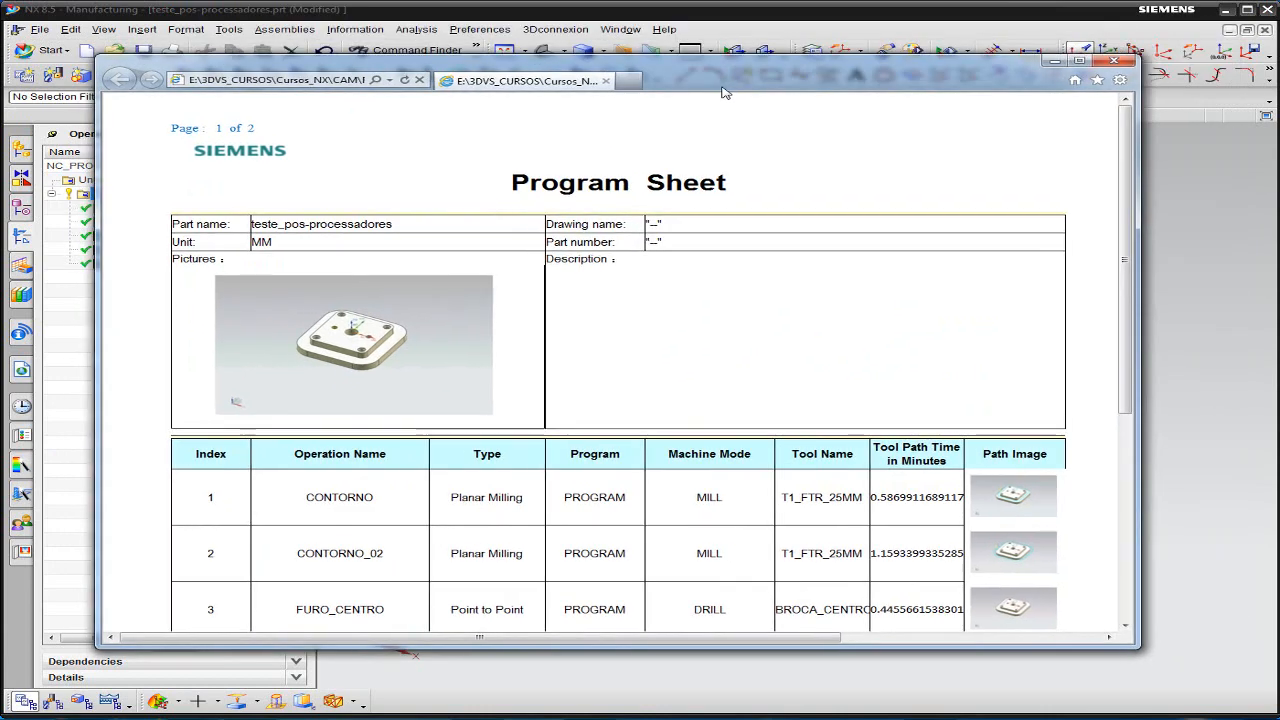
scroll(809, 234, "down", 3)
scroll(815, 312, "up", 3)
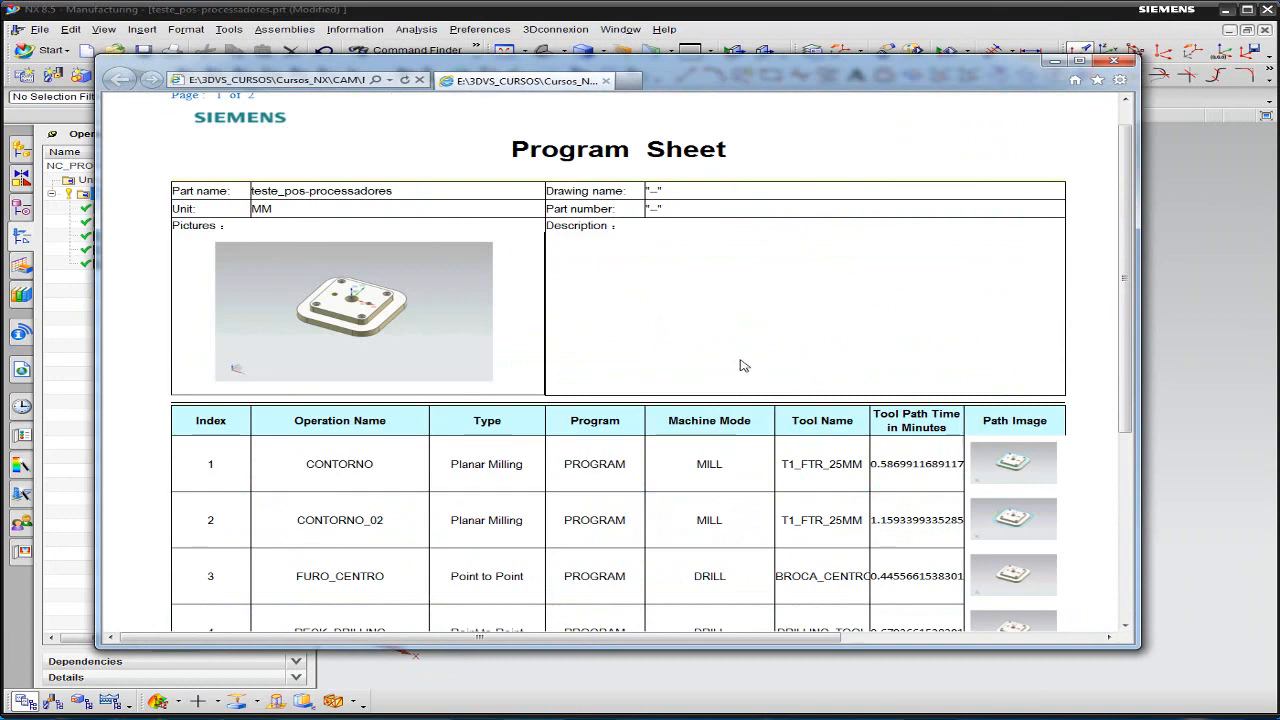
scroll(722, 349, "down", 3)
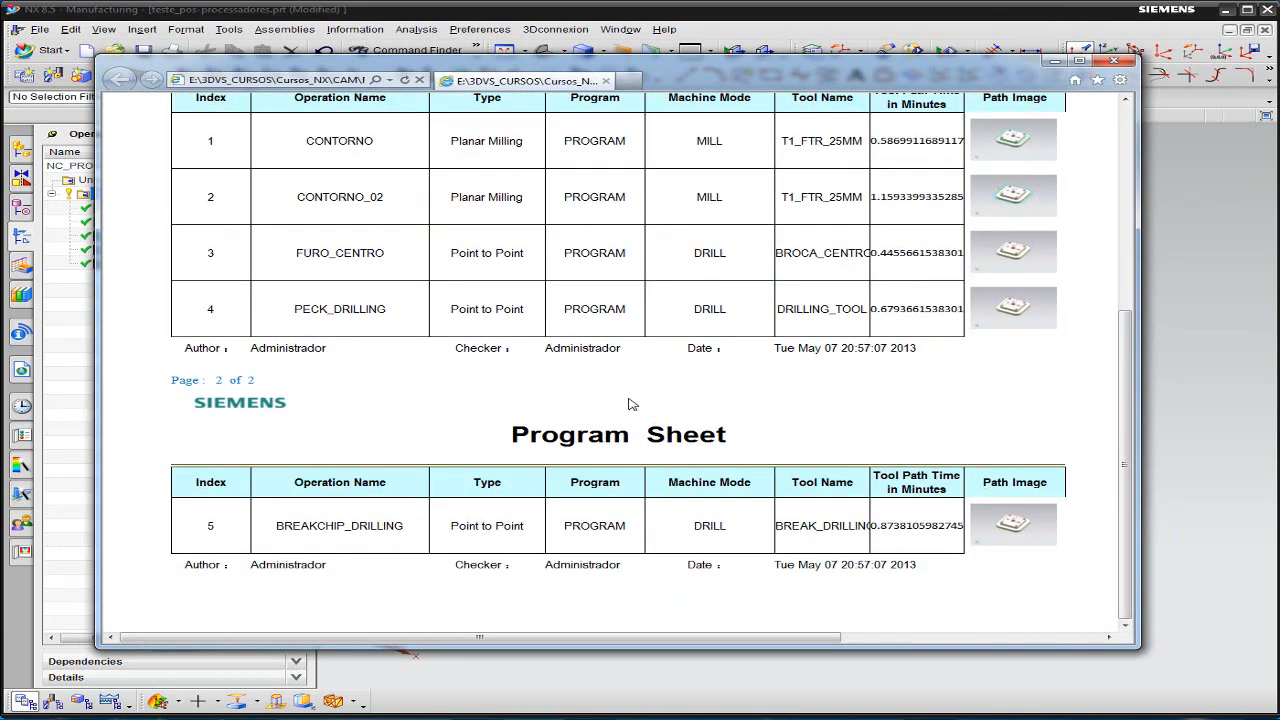
scroll(618, 417, "up", 4)
scroll(952, 361, "down", 1)
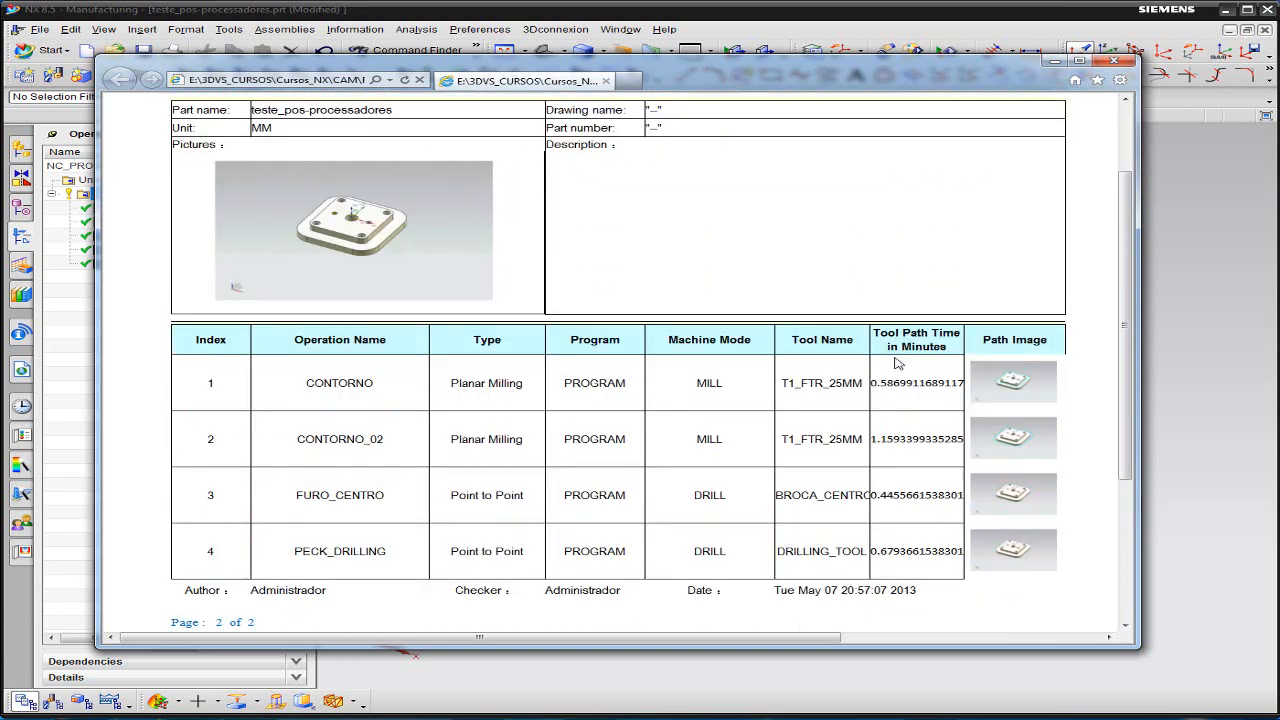
left_click(895, 628)
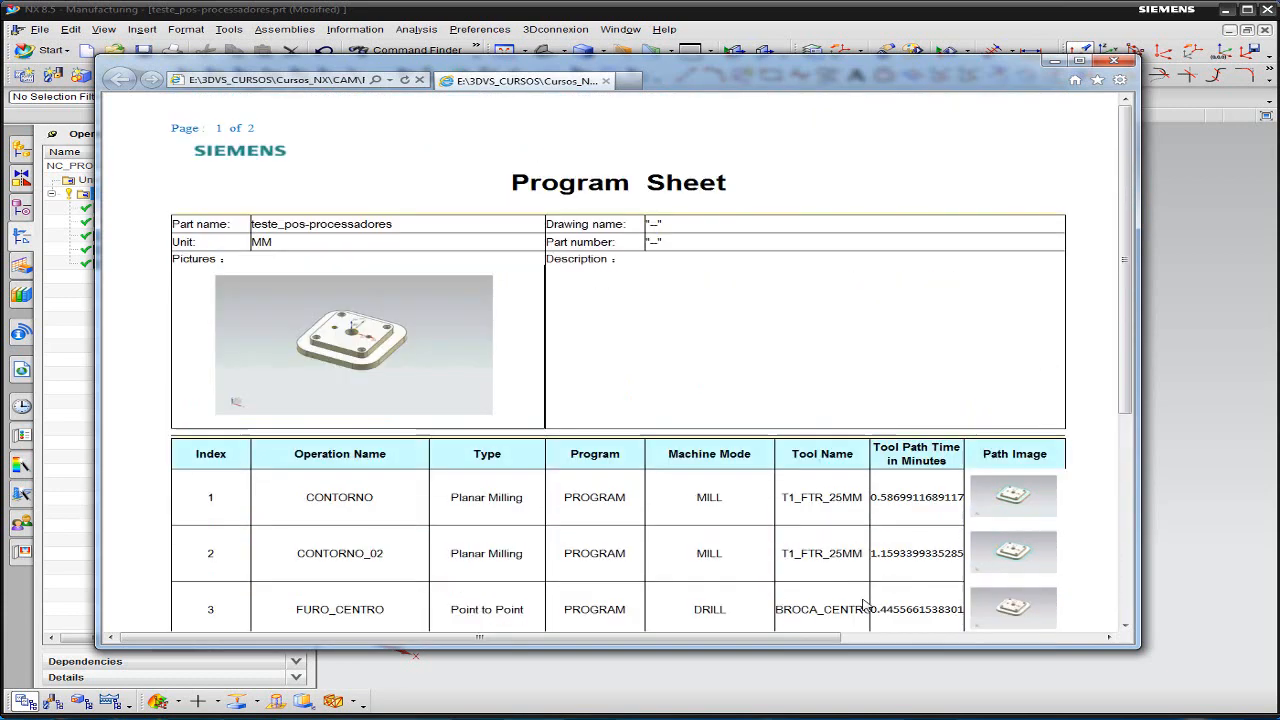
scroll(1000, 360, "down", 2)
- View a contour milling operation's path image at full size, return to the Program Sheet and close the report
left_click(1012, 348)
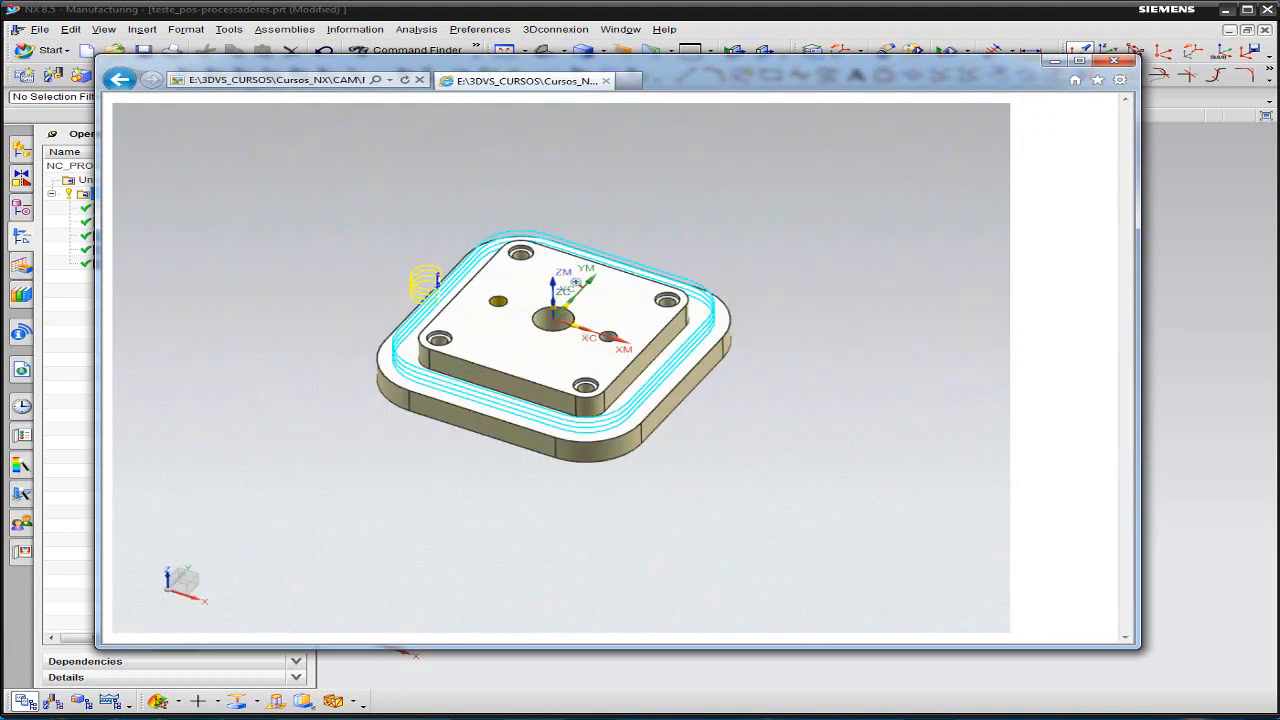
left_click(119, 80)
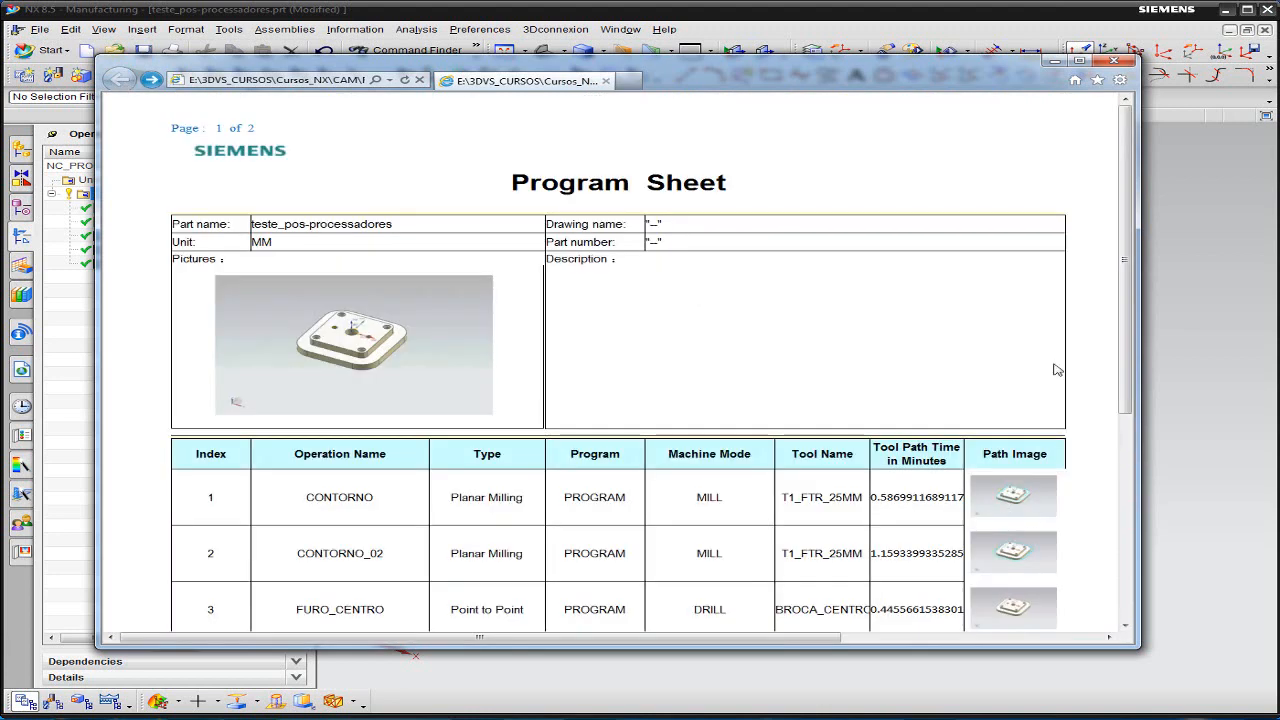
left_click(1113, 61)
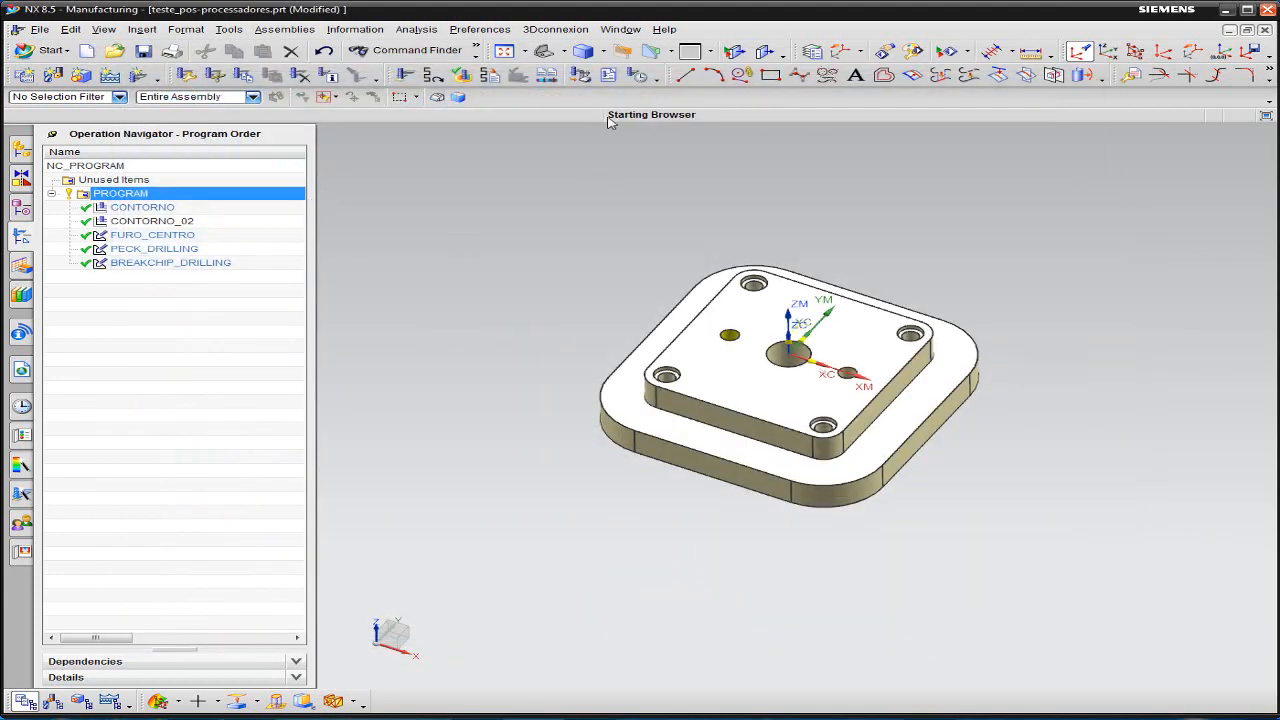
- Generate a shop documentation report of PROGRAM in the Tool List Select (HTML/Excel) format with the output displayed
left_click(608, 76)
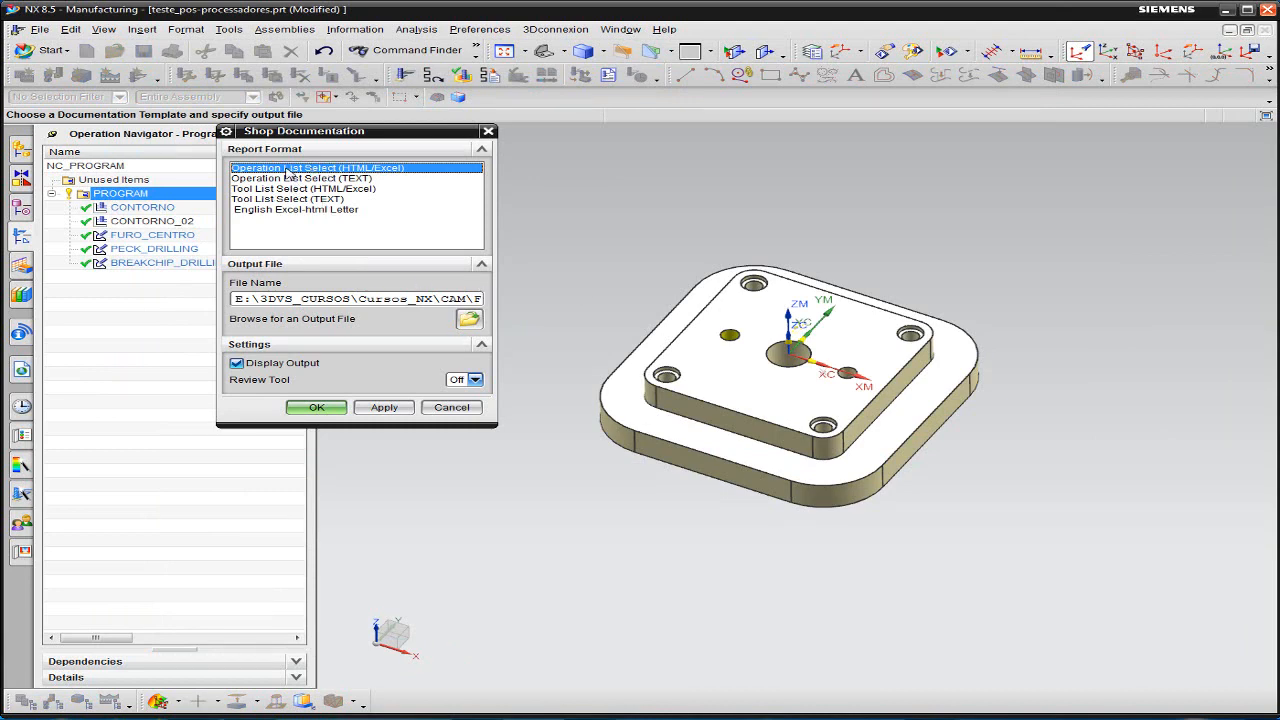
left_click(287, 189)
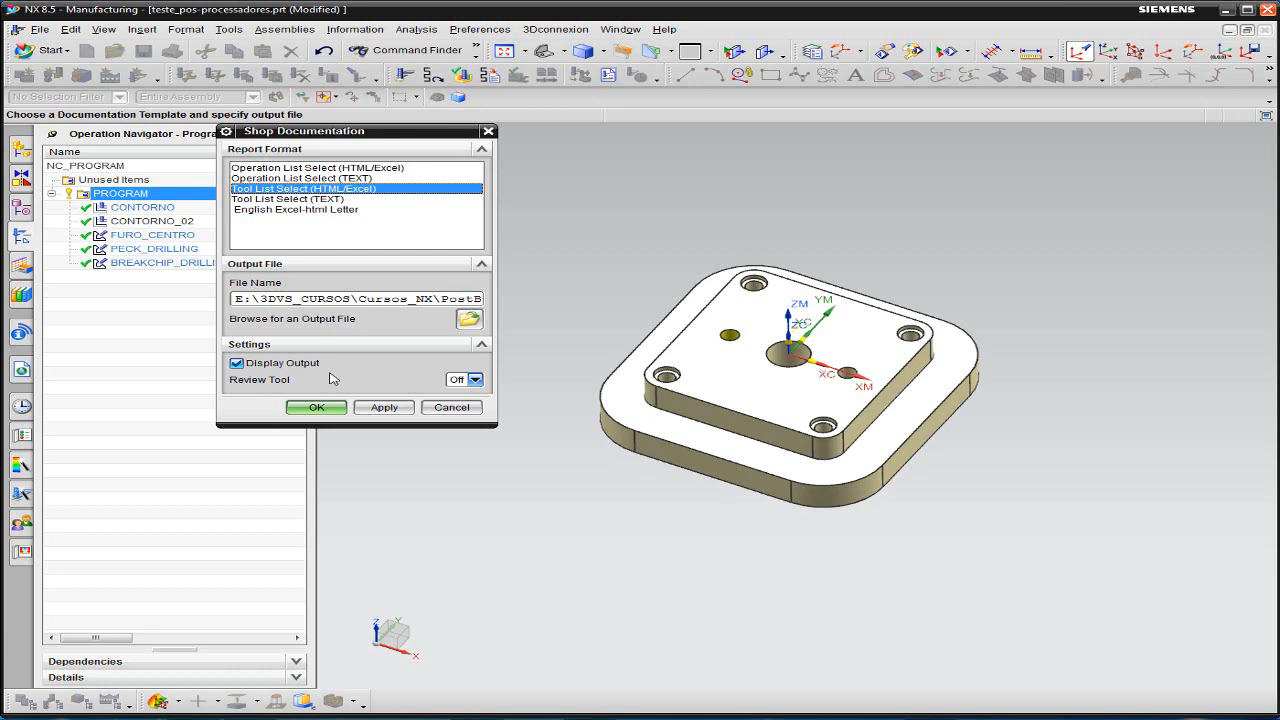
left_click(318, 408)
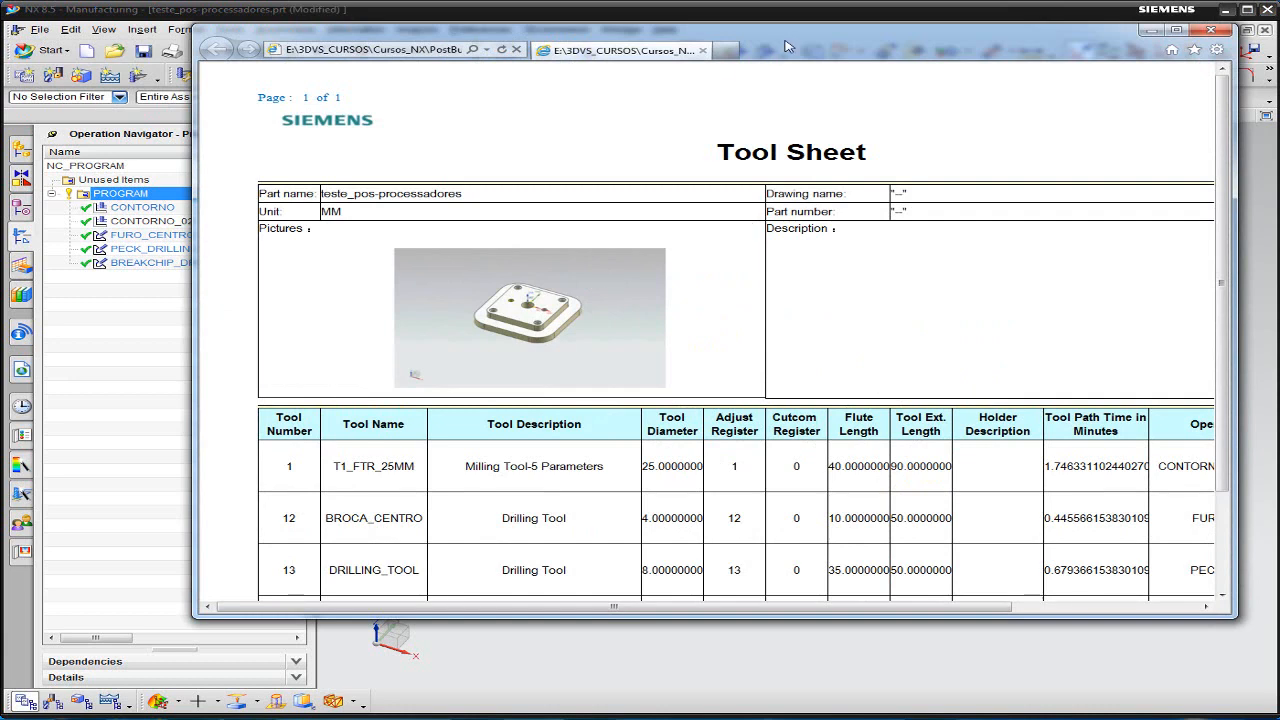
- Examine the generated Tool Sheet's part data and its tool table across all columns up to Operation Name
scroll(745, 234, "down", 2)
scroll(779, 233, "up", 2)
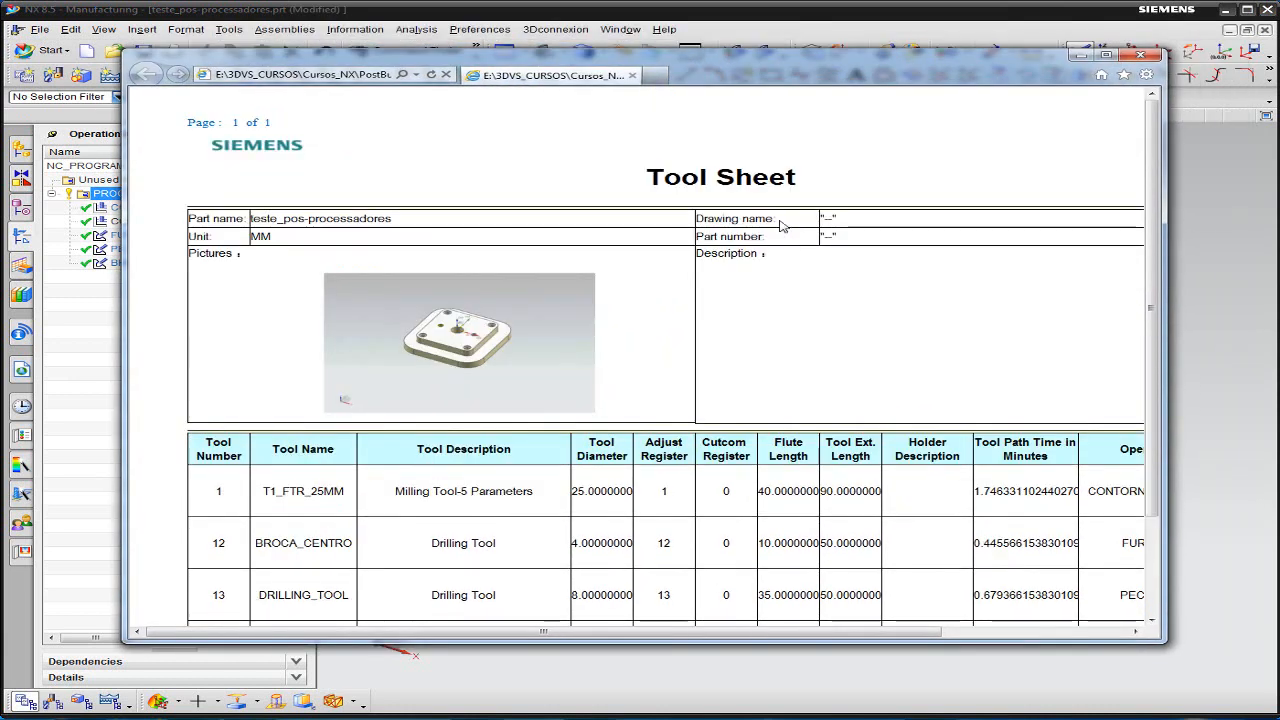
left_click_drag(776, 222, 862, 211)
left_click(826, 228)
scroll(690, 235, "down", 3)
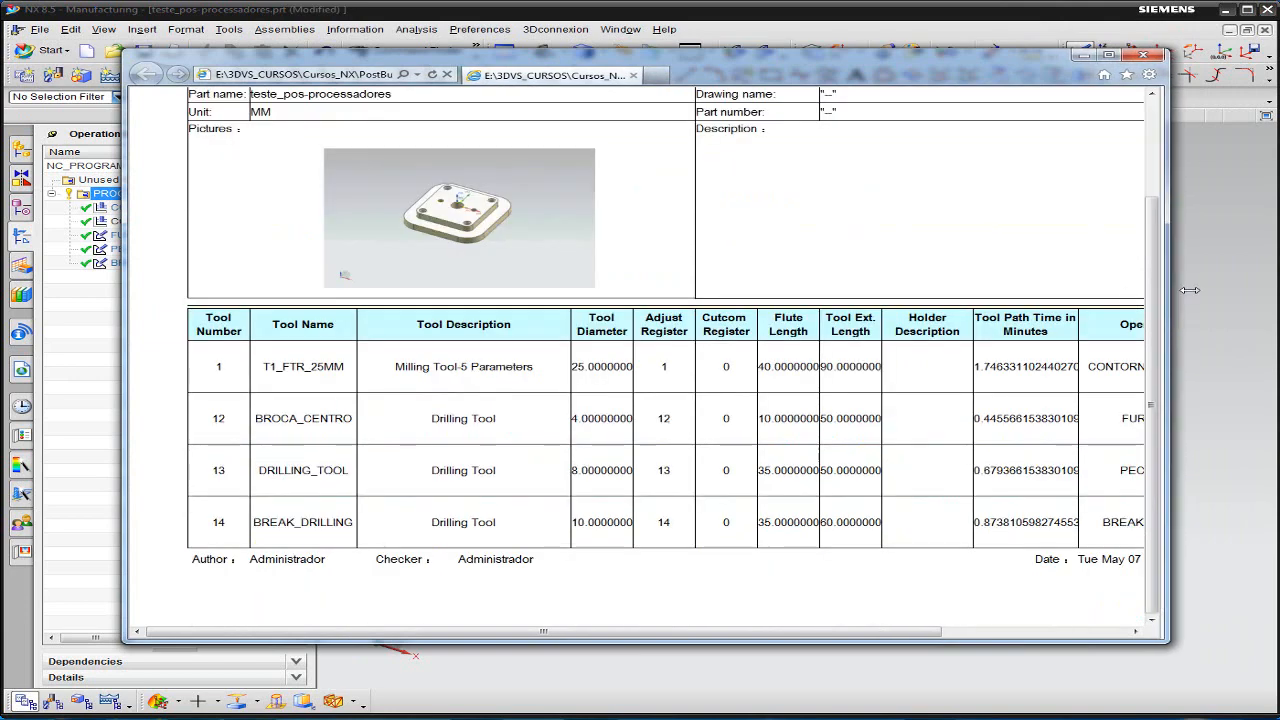
left_click_drag(1190, 290, 1256, 288)
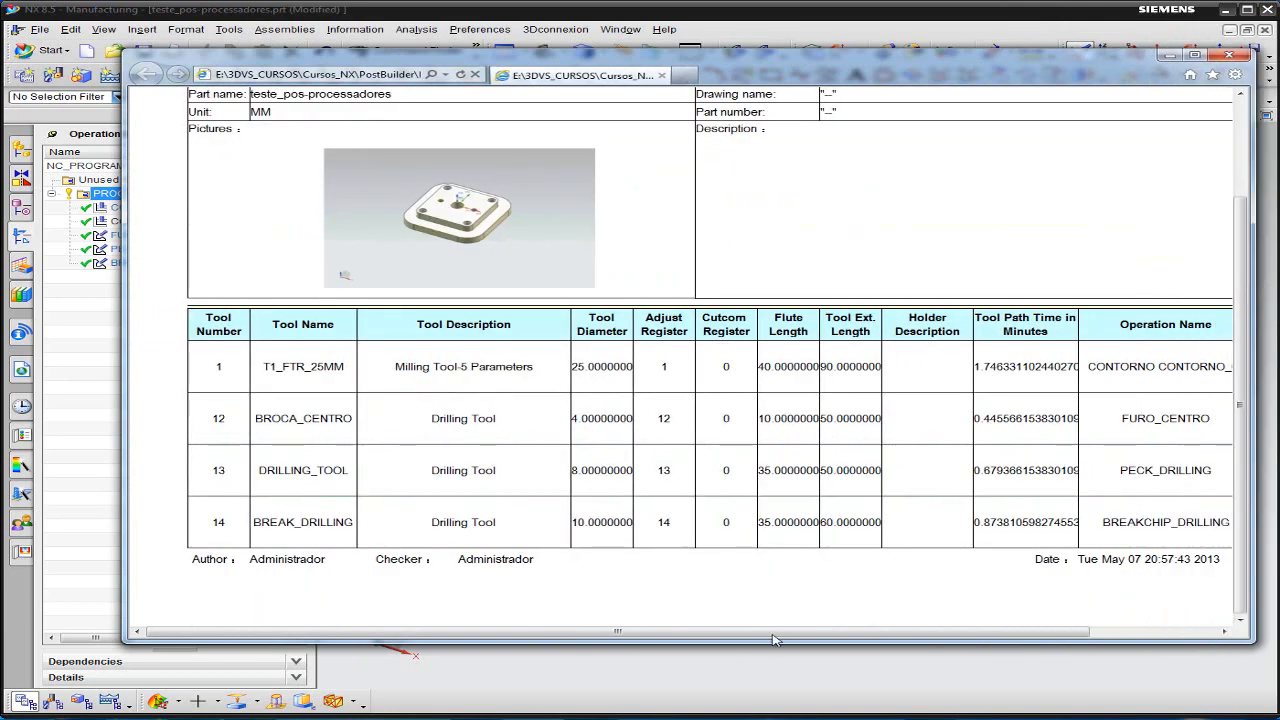
left_click_drag(773, 634, 825, 634)
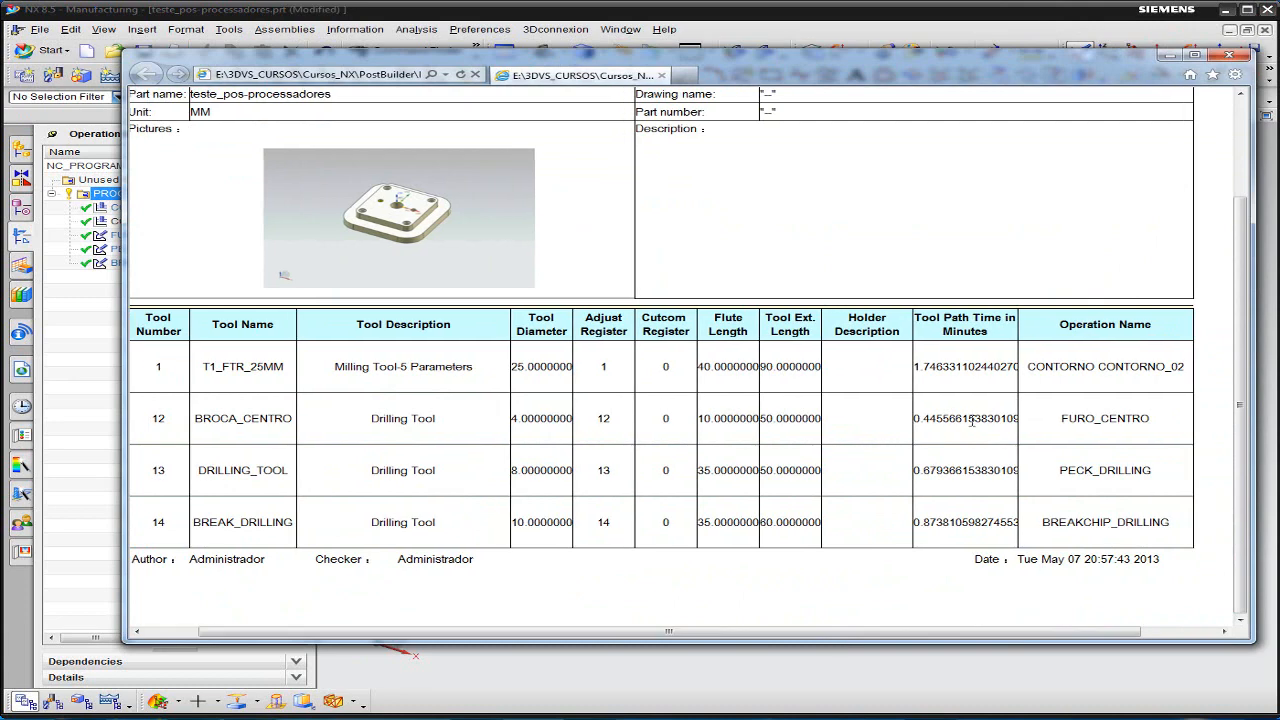
left_click_drag(640, 632, 586, 632)
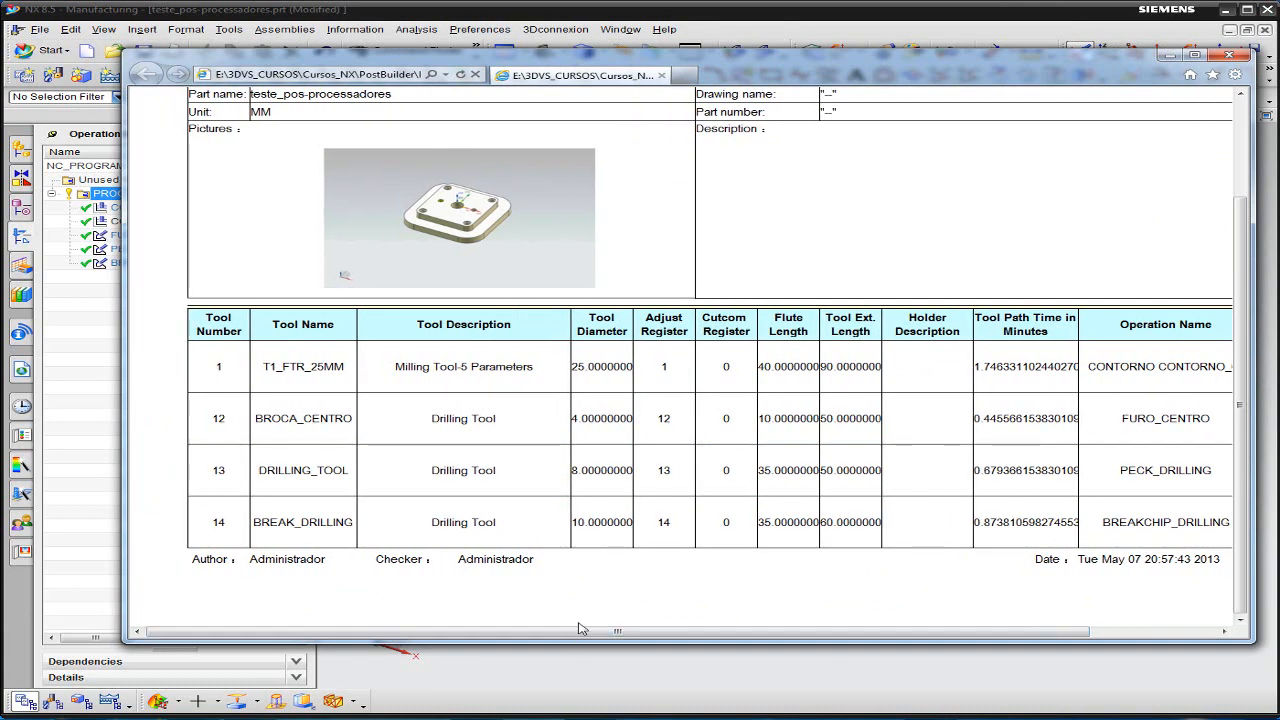
- Review the tool names, descriptions, lengths and tool path times in the Tool Sheet, widening the browser window to fit the table
left_click_drag(807, 61, 785, 75)
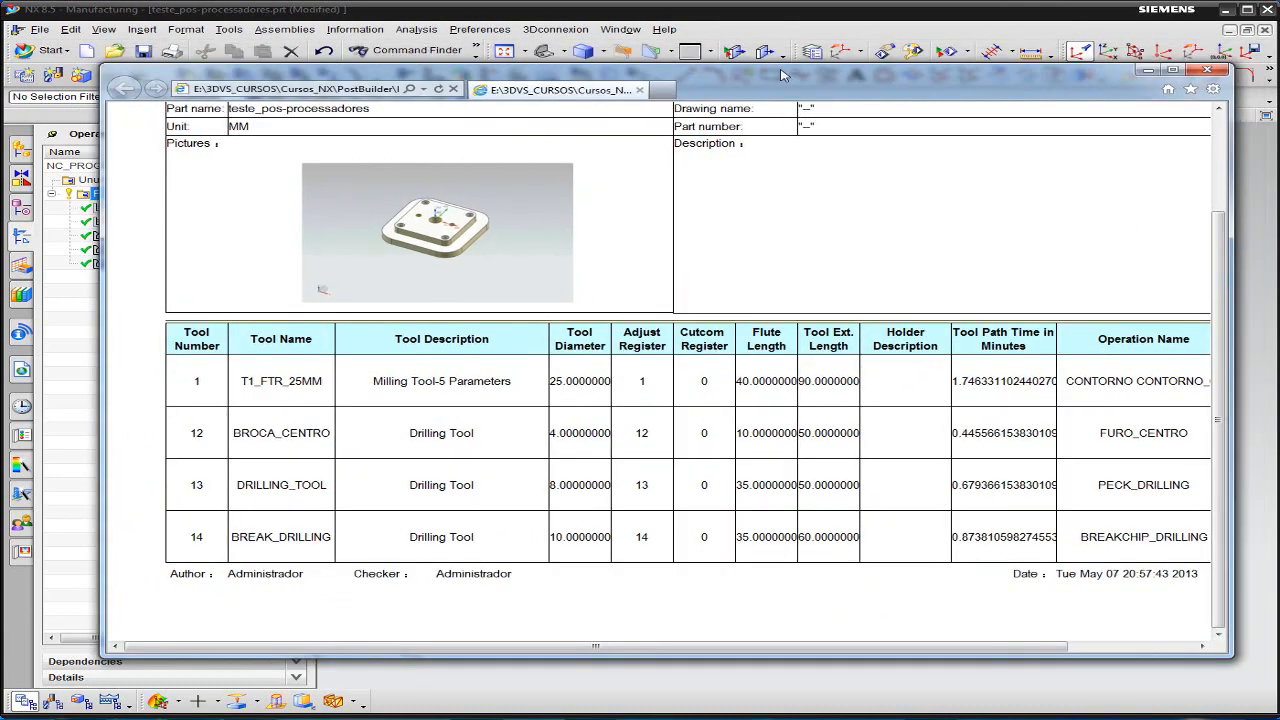
left_click_drag(287, 380, 423, 372)
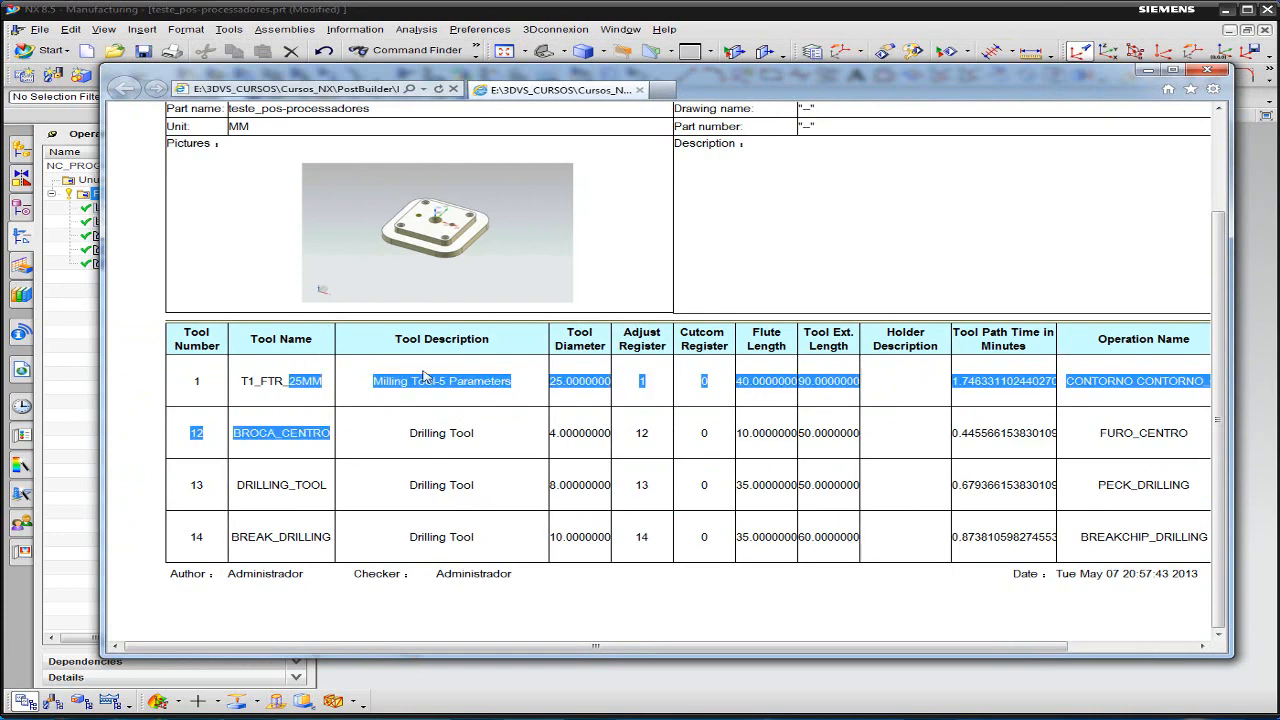
left_click(459, 411)
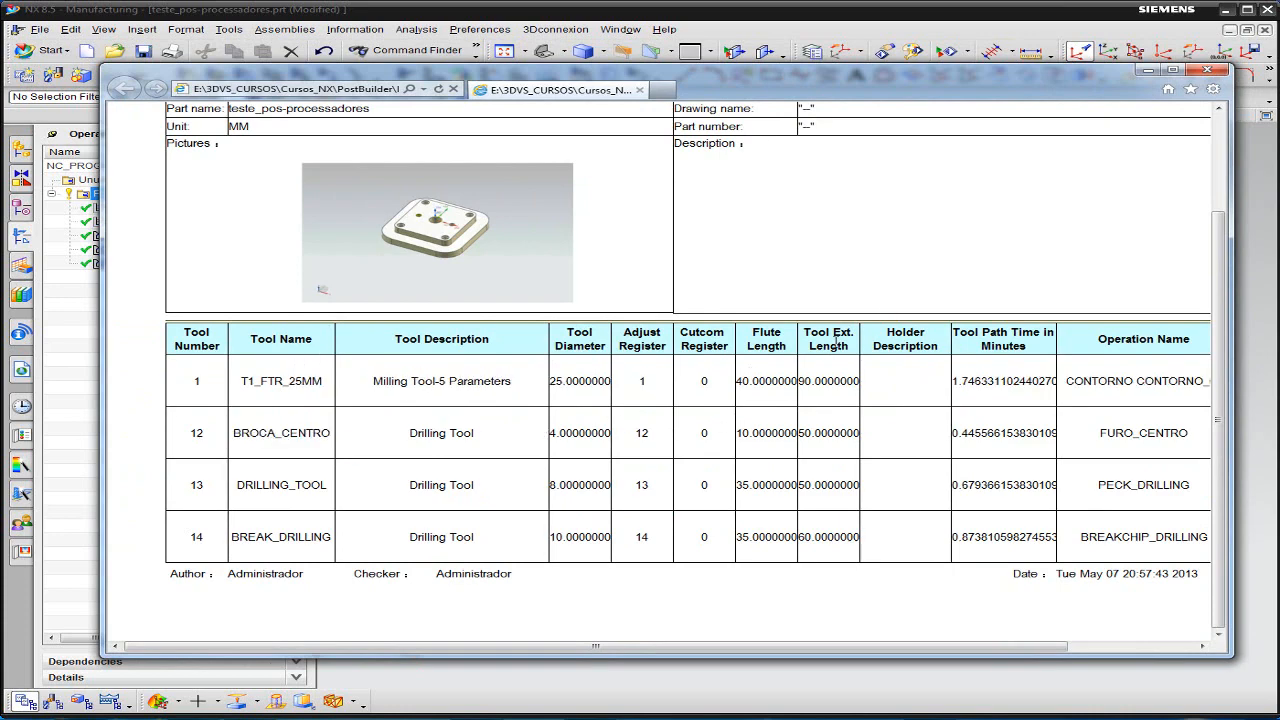
left_click_drag(1079, 81, 1064, 90)
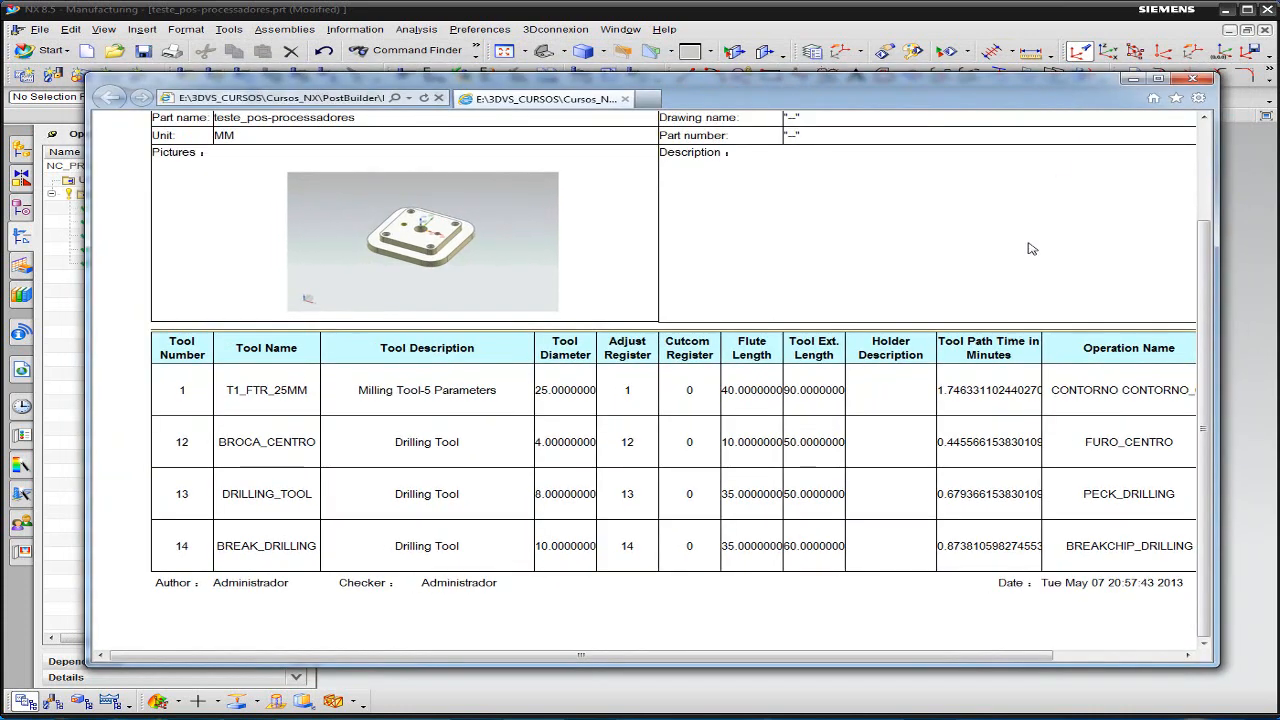
scroll(1038, 235, "up", 2)
scroll(924, 340, "down", 2)
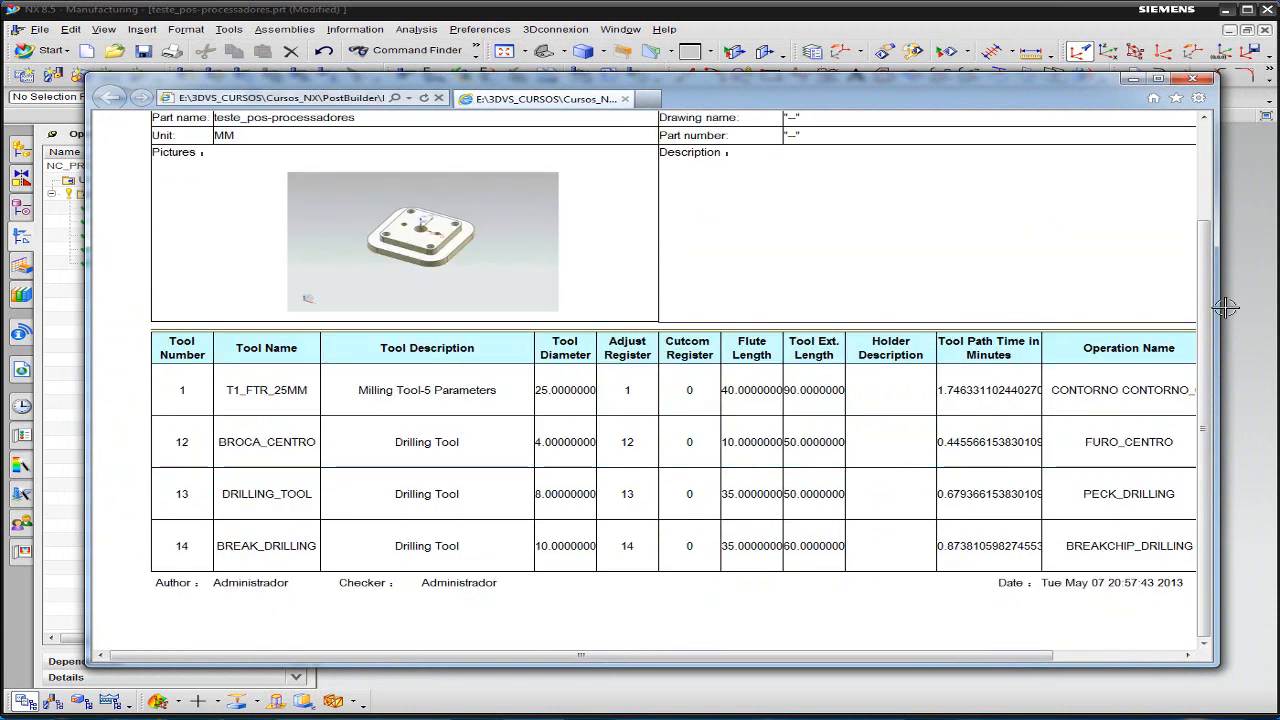
left_click_drag(1217, 312, 1256, 301)
scroll(1012, 289, "up", 2)
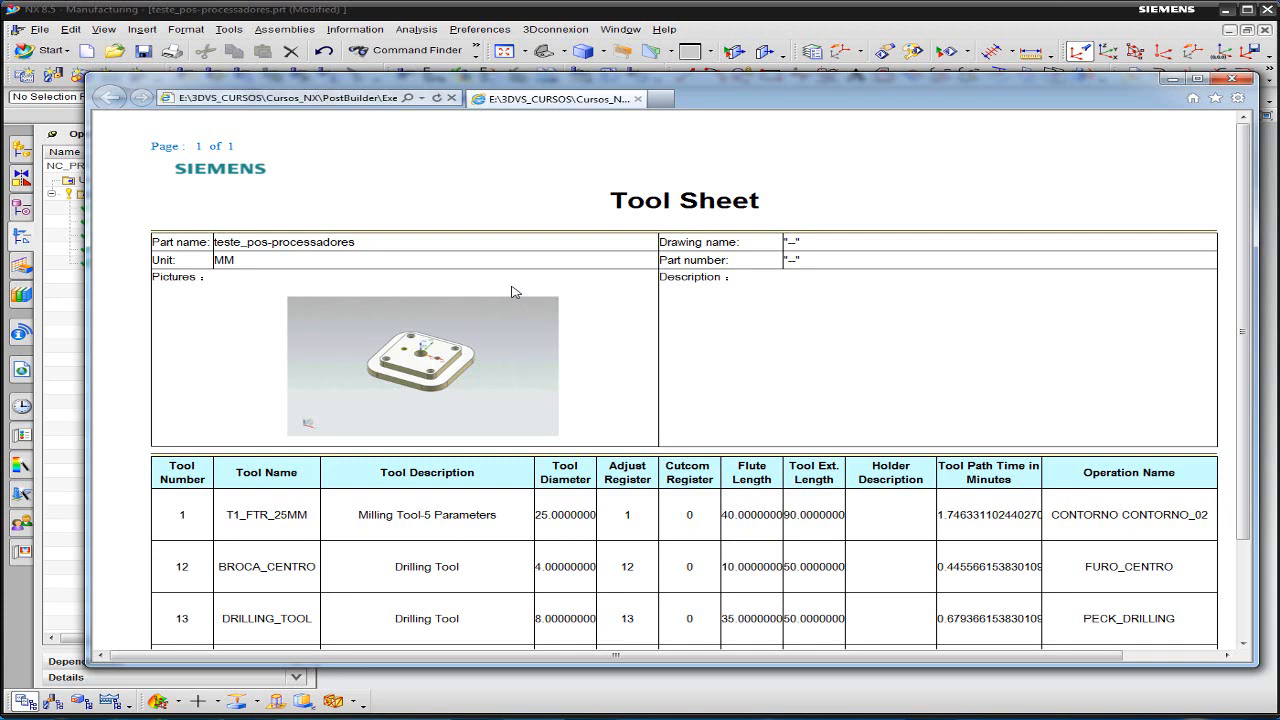
- View the HTML source code of the Tool Sheet and close the source window
right_click(522, 179)
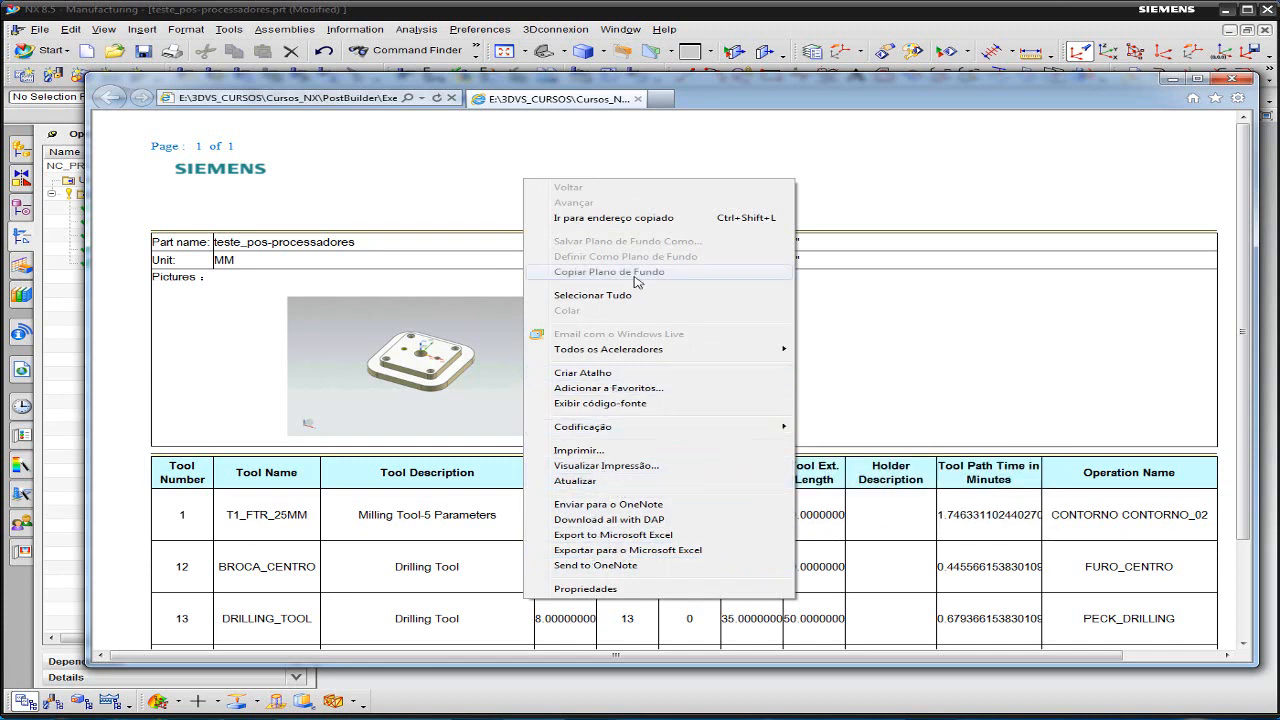
left_click(600, 403)
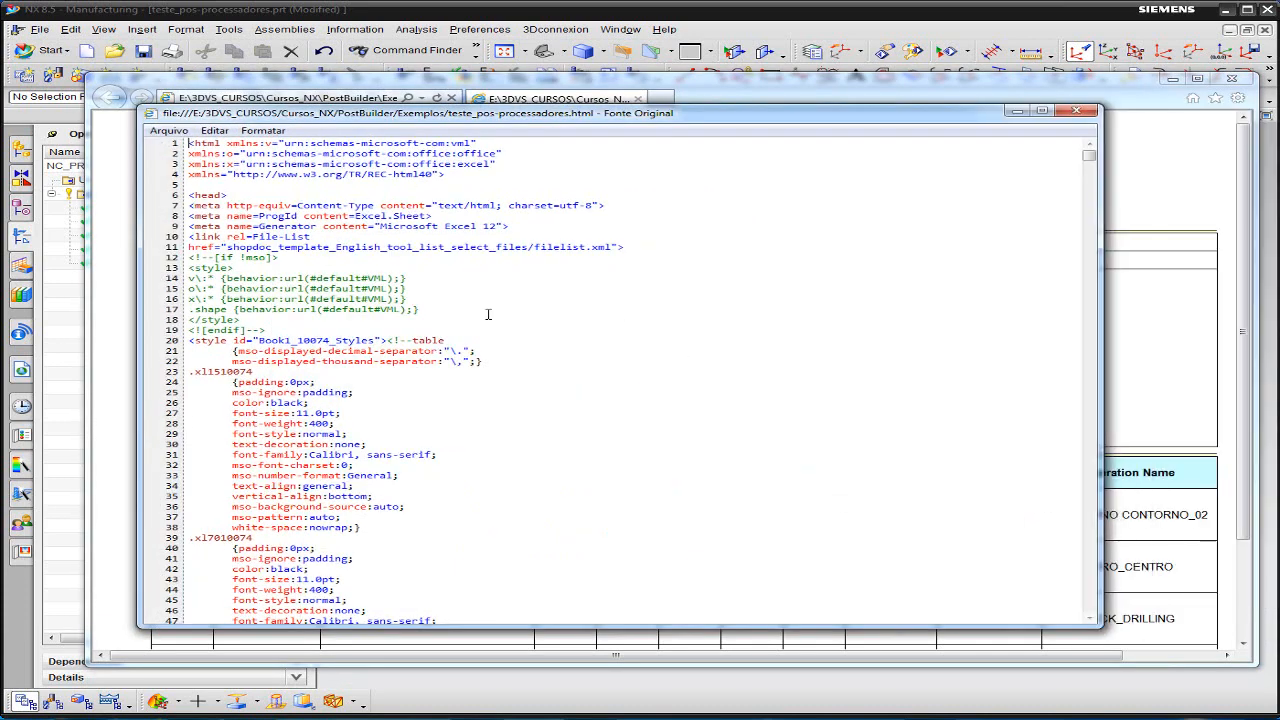
scroll(428, 301, "down", 3)
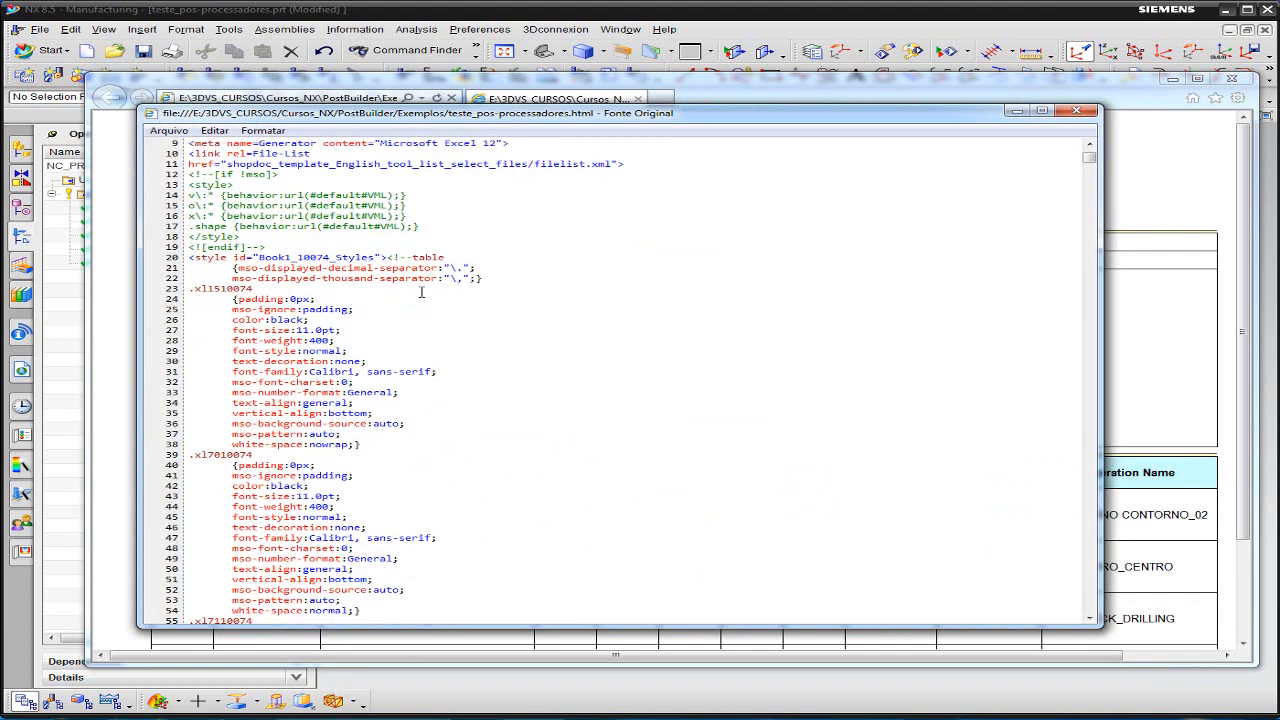
scroll(438, 270, "up", 3)
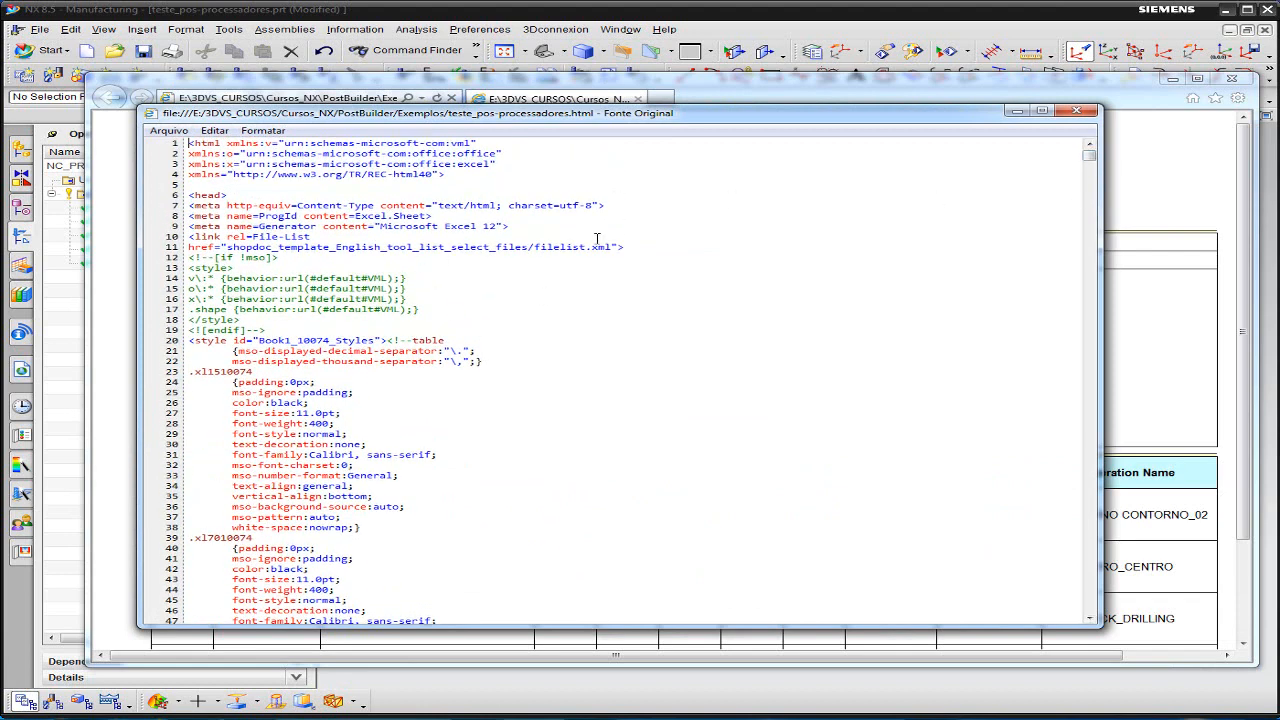
mouse_move(1088, 155)
left_mouse_down()
mouse_move(1083, 294)
mouse_move(1051, 337)
mouse_move(1049, 510)
mouse_move(1090, 250)
mouse_move(1090, 152)
left_mouse_up()
left_click(1090, 112)
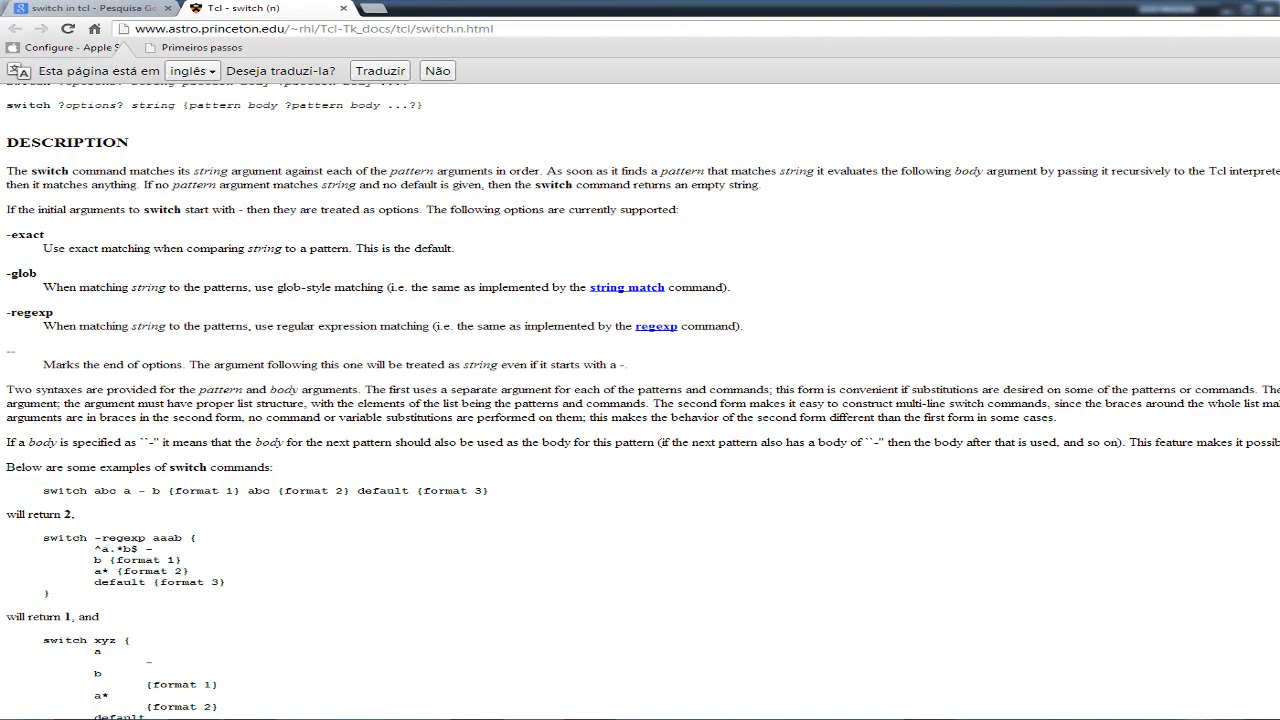
- Switch to Chrome and open the report file teste_pos-processadores.html from the PostBuilder/Exemplos folder in a new tab
left_click(1247, 9)
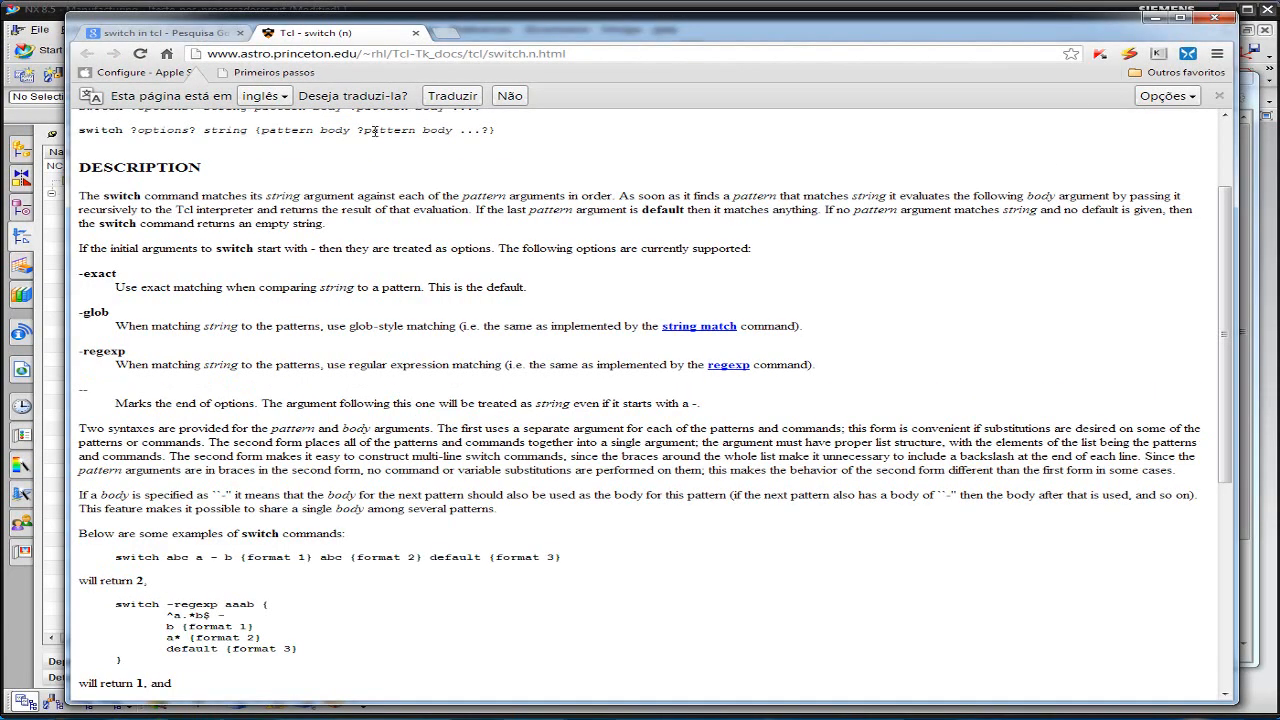
left_click(442, 30)
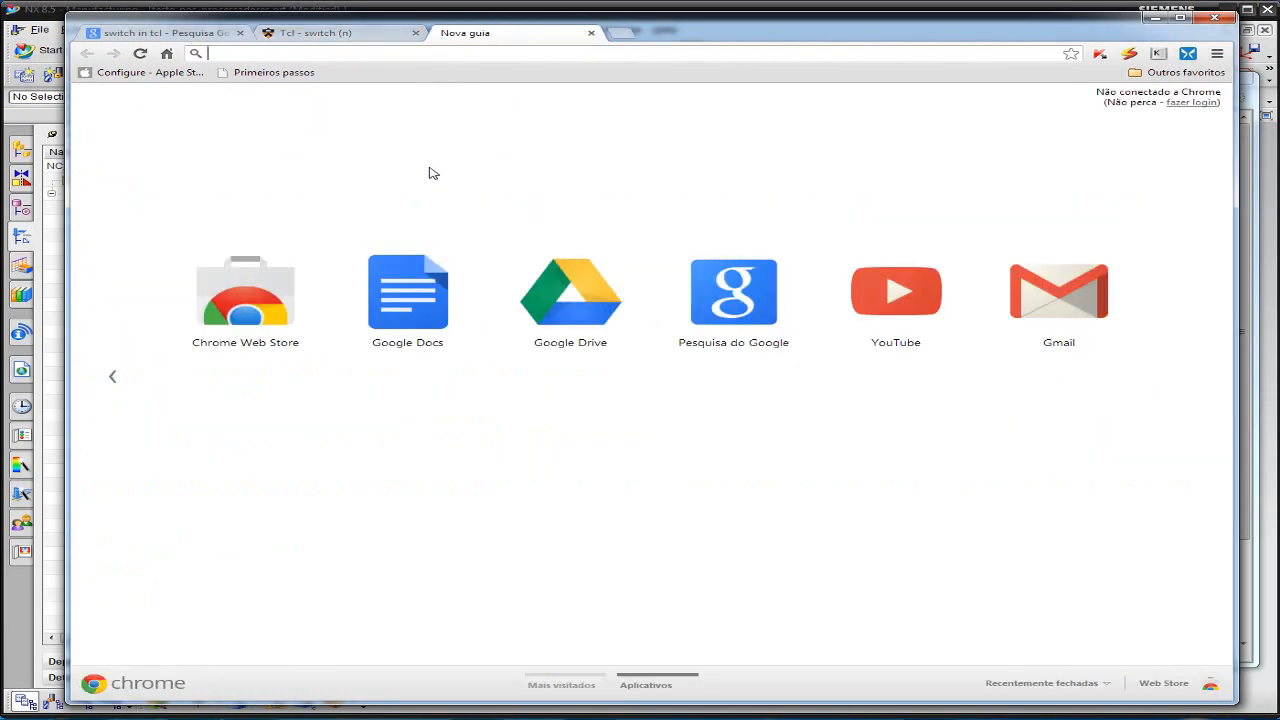
type("E:\\3DVS_CURSOS\\Cursos_NX\\PostBuilder\\Exemplos\\teste_pos-processadores.html")
key("Return")
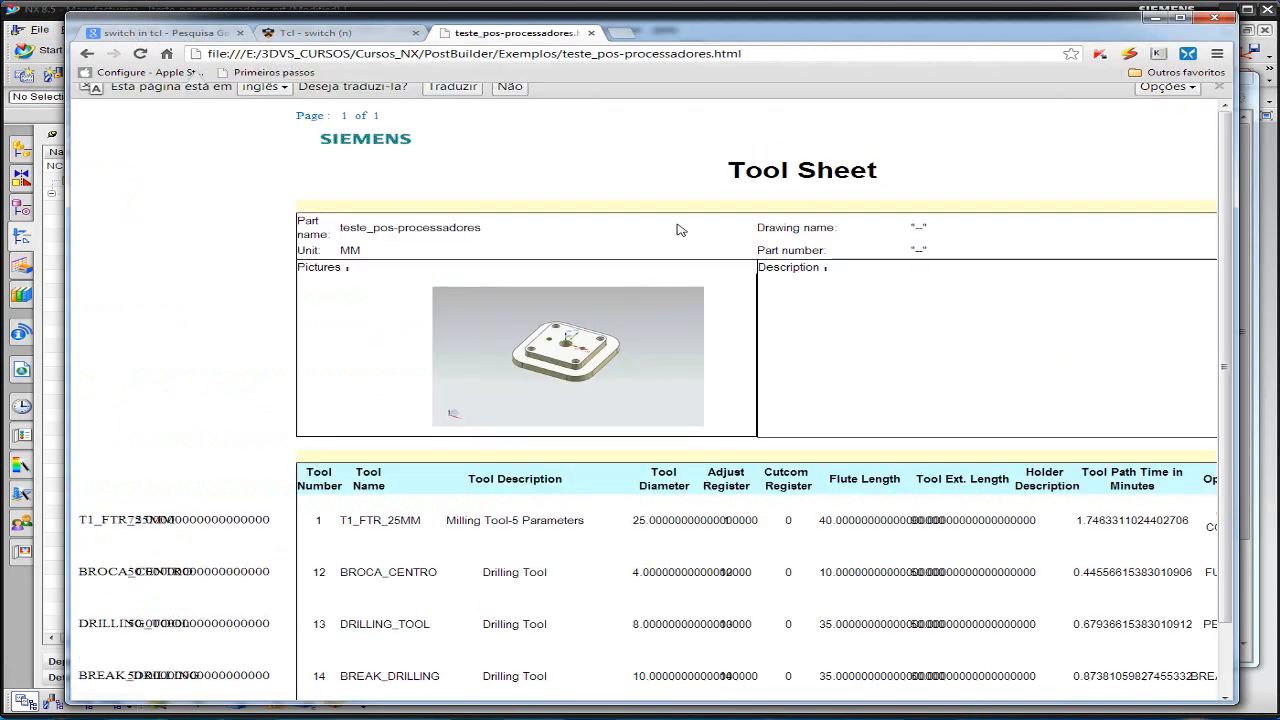
- Inspect how Chrome lays out the Tool Sheet's header and tool table across the full page width
left_click_drag(1237, 190, 1260, 192)
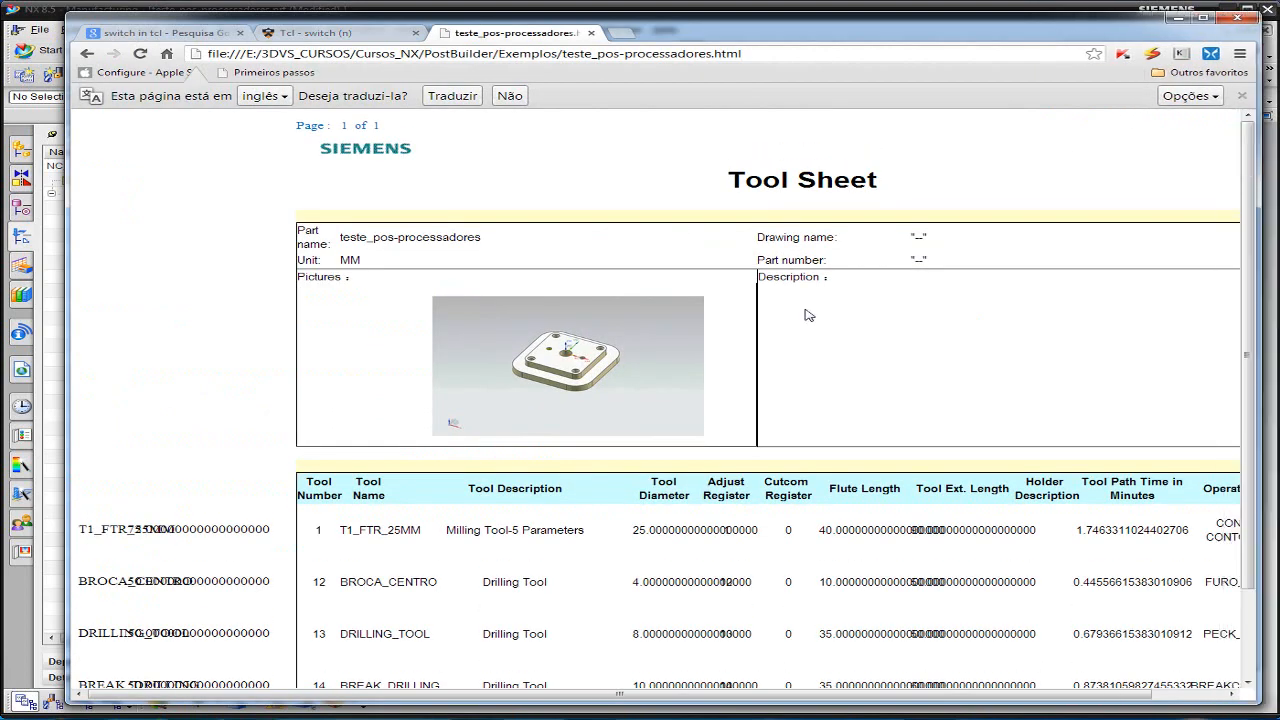
scroll(768, 313, "down", 2)
left_click_drag(608, 697, 712, 700)
scroll(352, 396, "up", 2)
left_click_drag(712, 690, 922, 692)
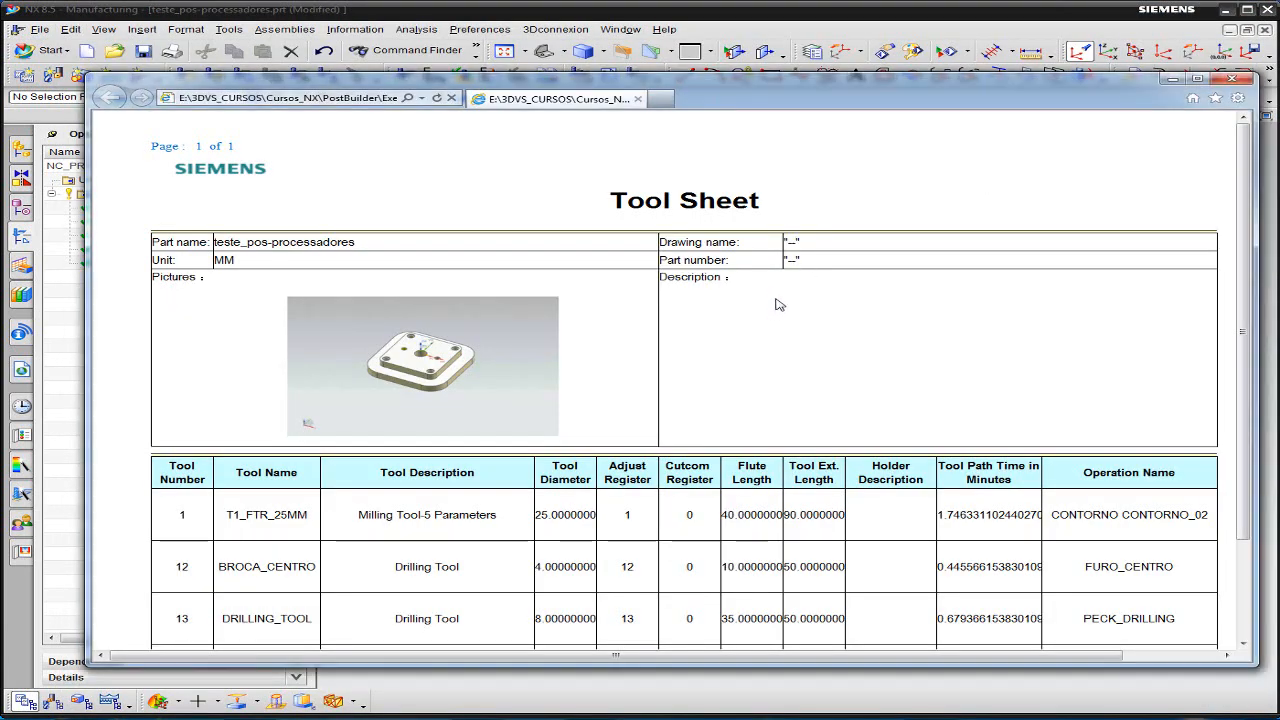
- Return to the Tool Sheet in Internet Explorer and check the browser's version information
scroll(786, 264, "down", 3)
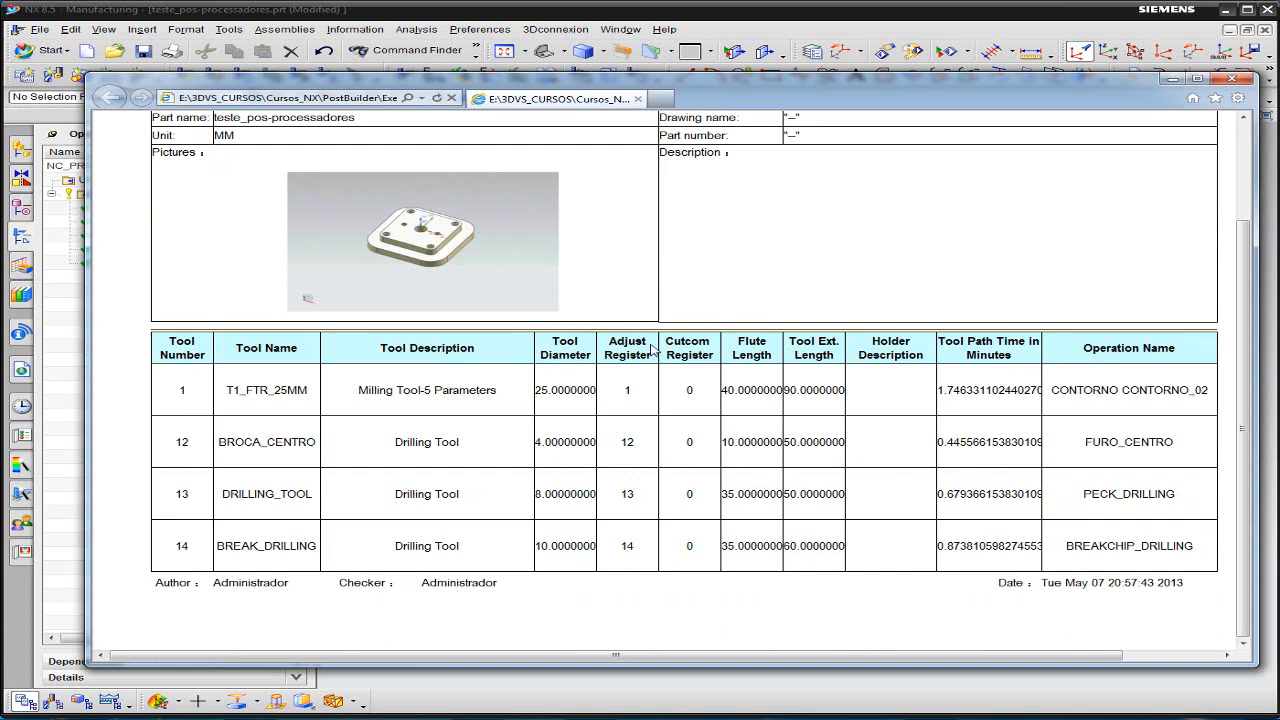
left_click(1238, 97)
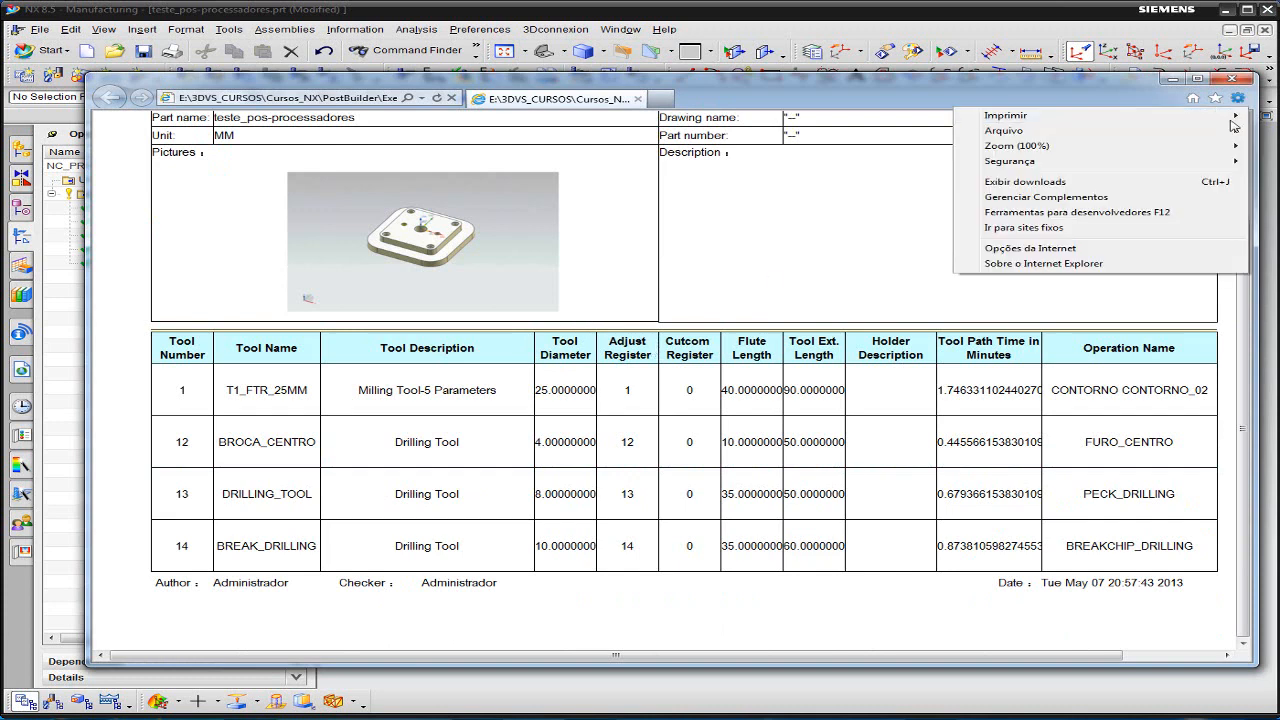
left_click(1035, 264)
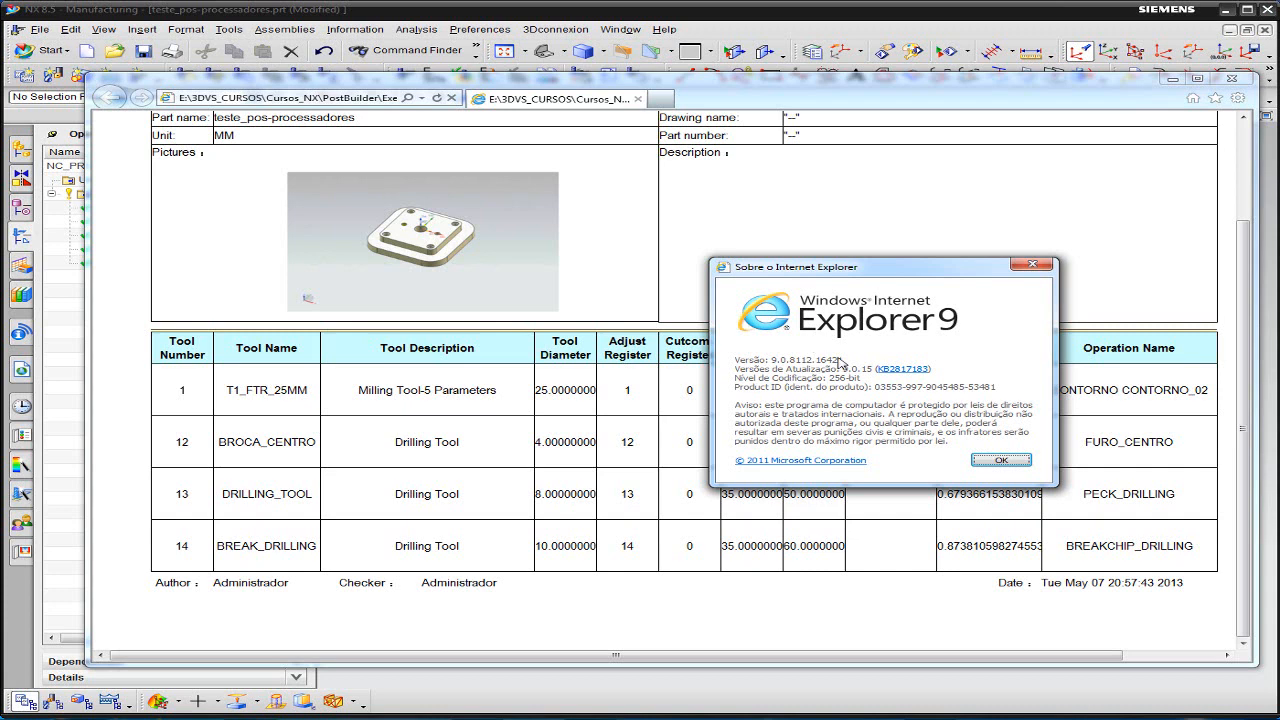
left_click(1002, 461)
- Look over the whole Tool Sheet once more and close the report window
scroll(975, 415, "up", 3)
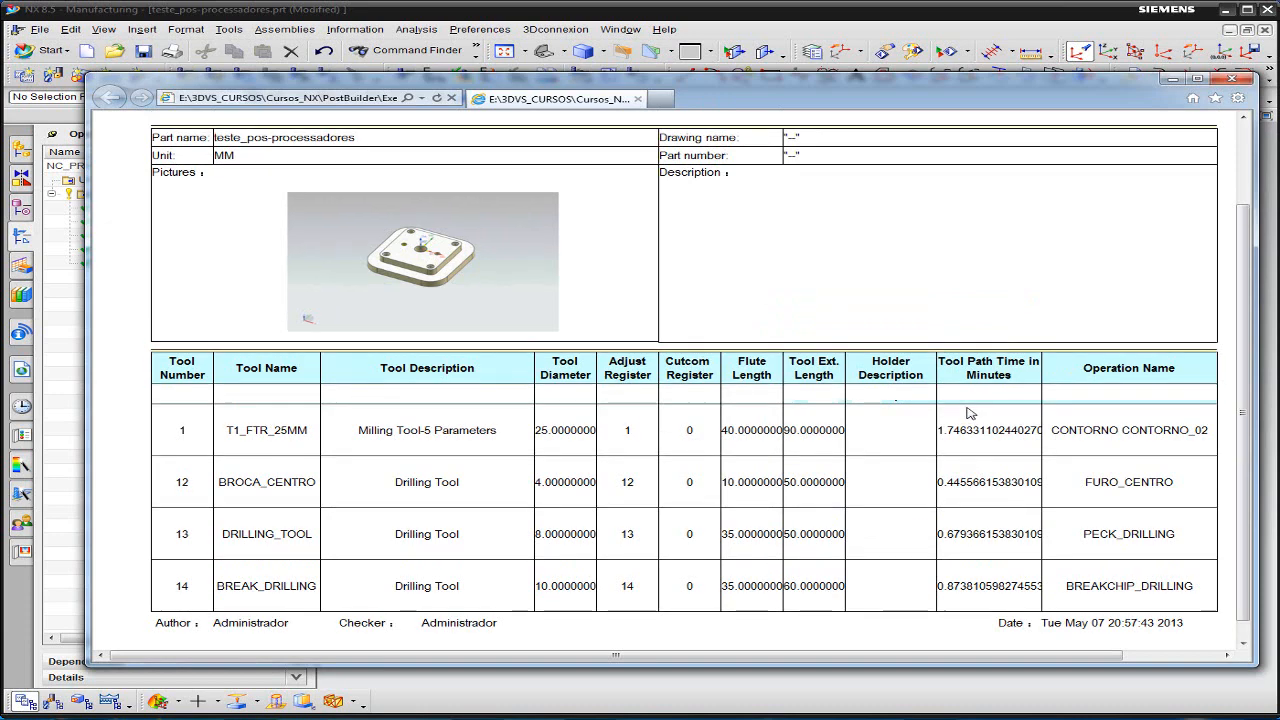
scroll(978, 411, "down", 3)
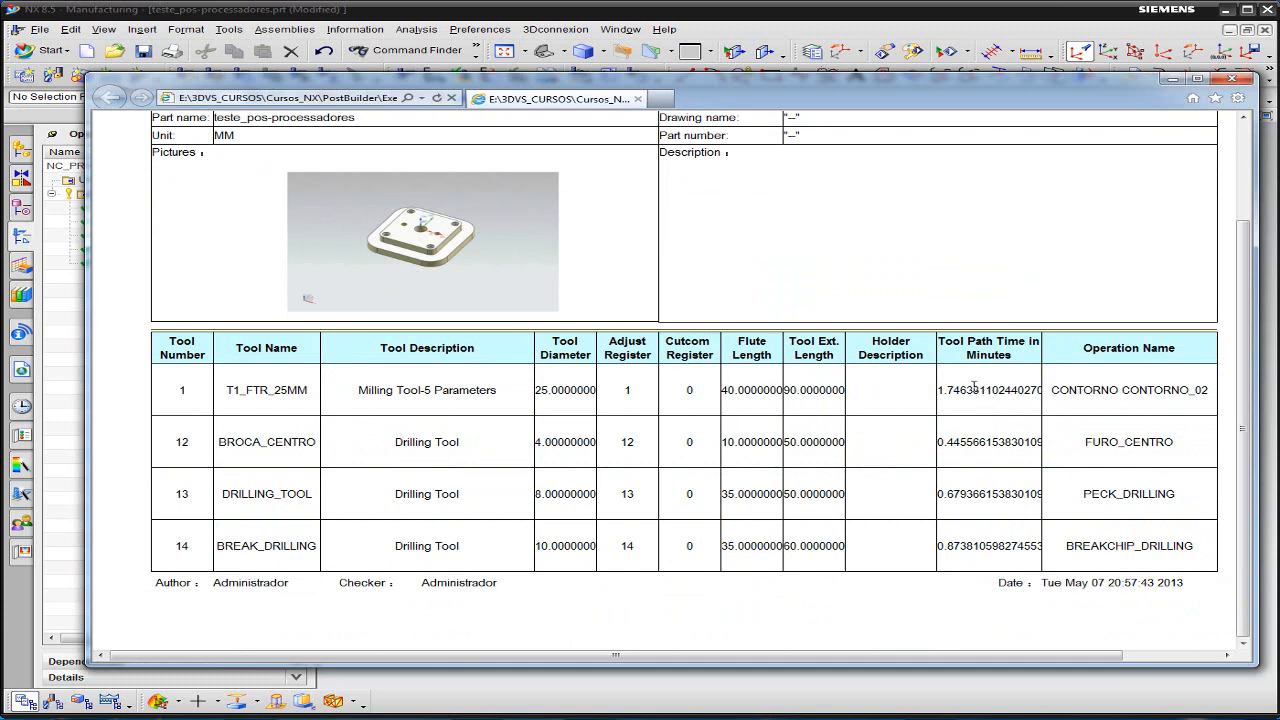
scroll(975, 386, "up", 3)
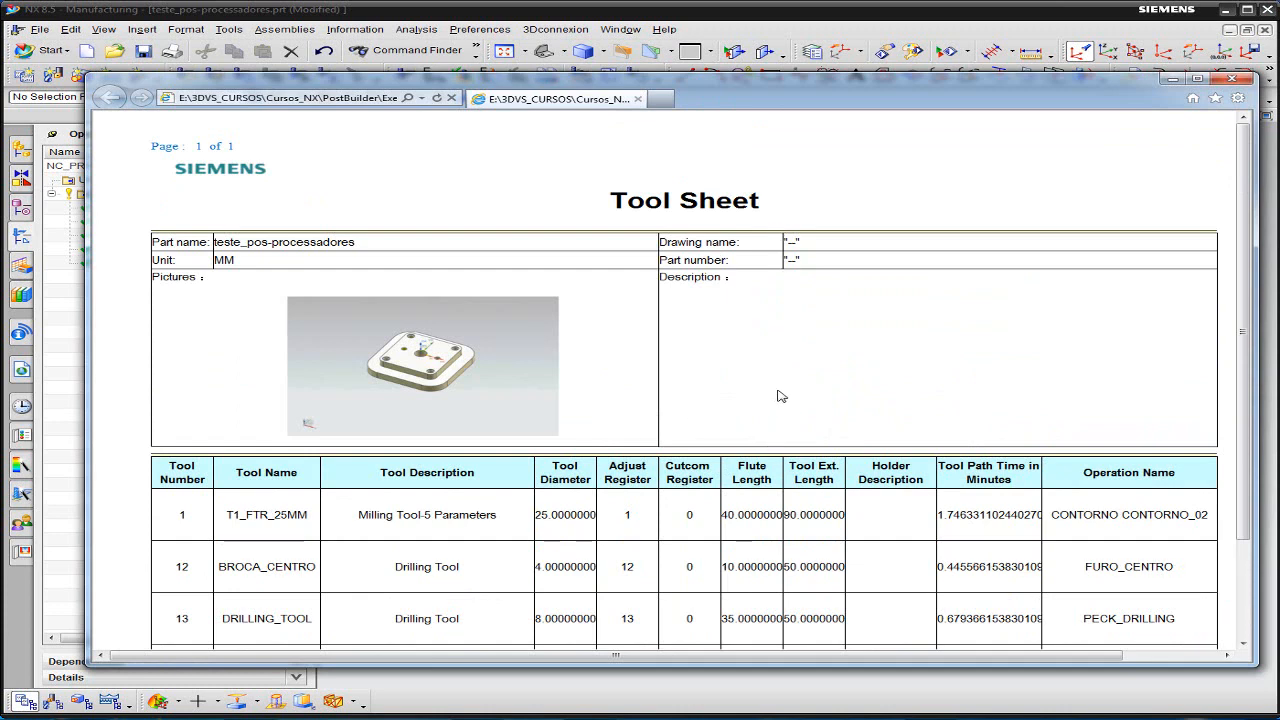
scroll(785, 392, "down", 2)
scroll(794, 388, "up", 2)
left_click(1232, 78)
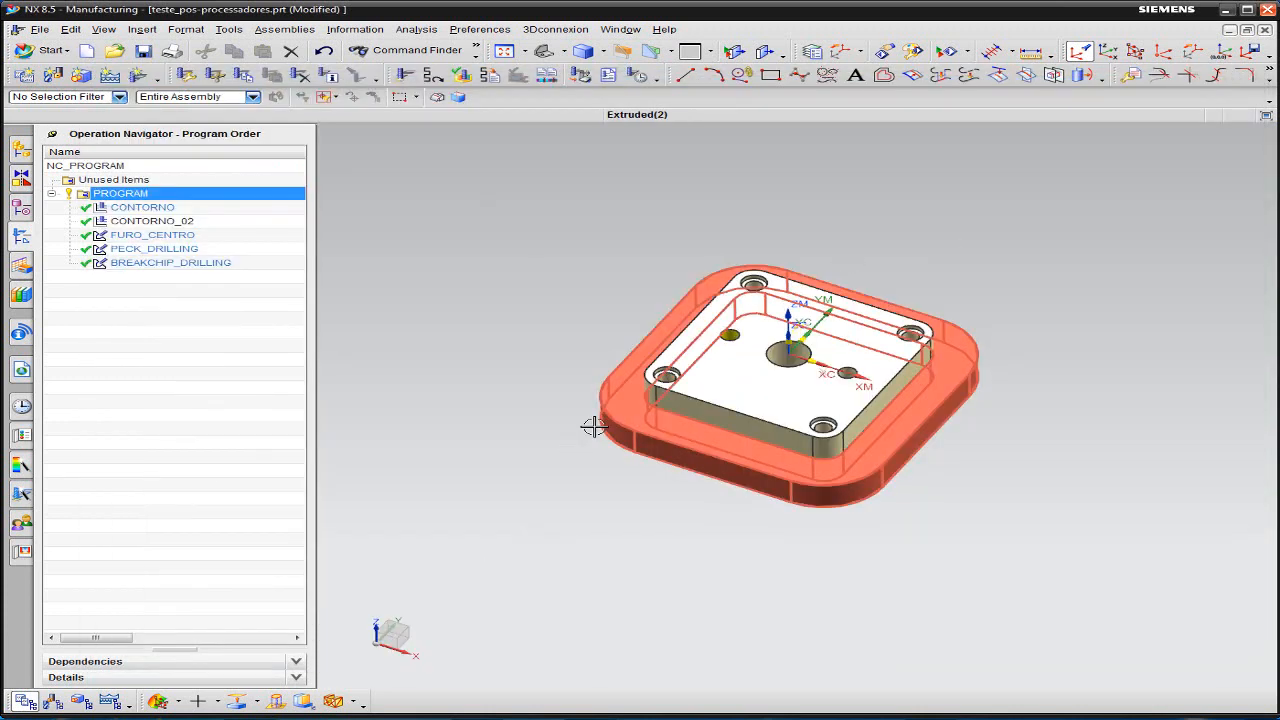
- Inspect the full output path and folder of PROGRAM's Tool List Select (HTML/Excel) report in Shop Documentation, and leave without generating it
right_click(136, 196)
left_click(508, 178)
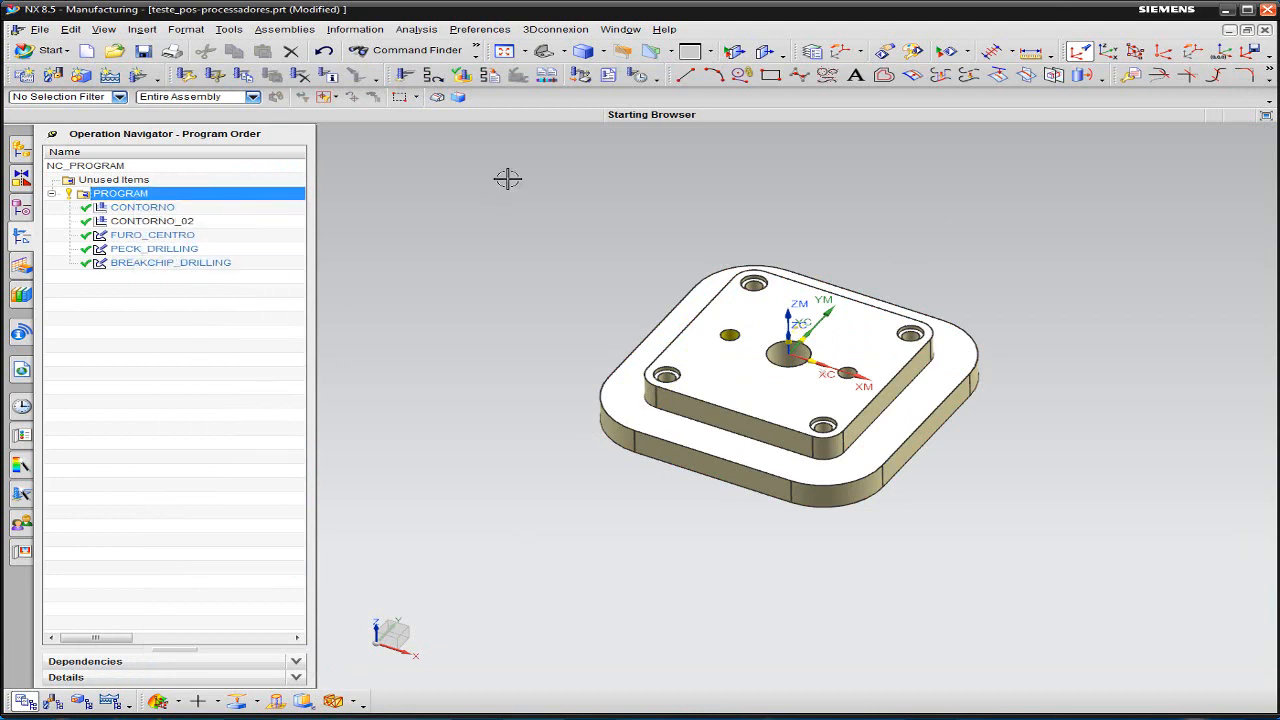
left_click(608, 77)
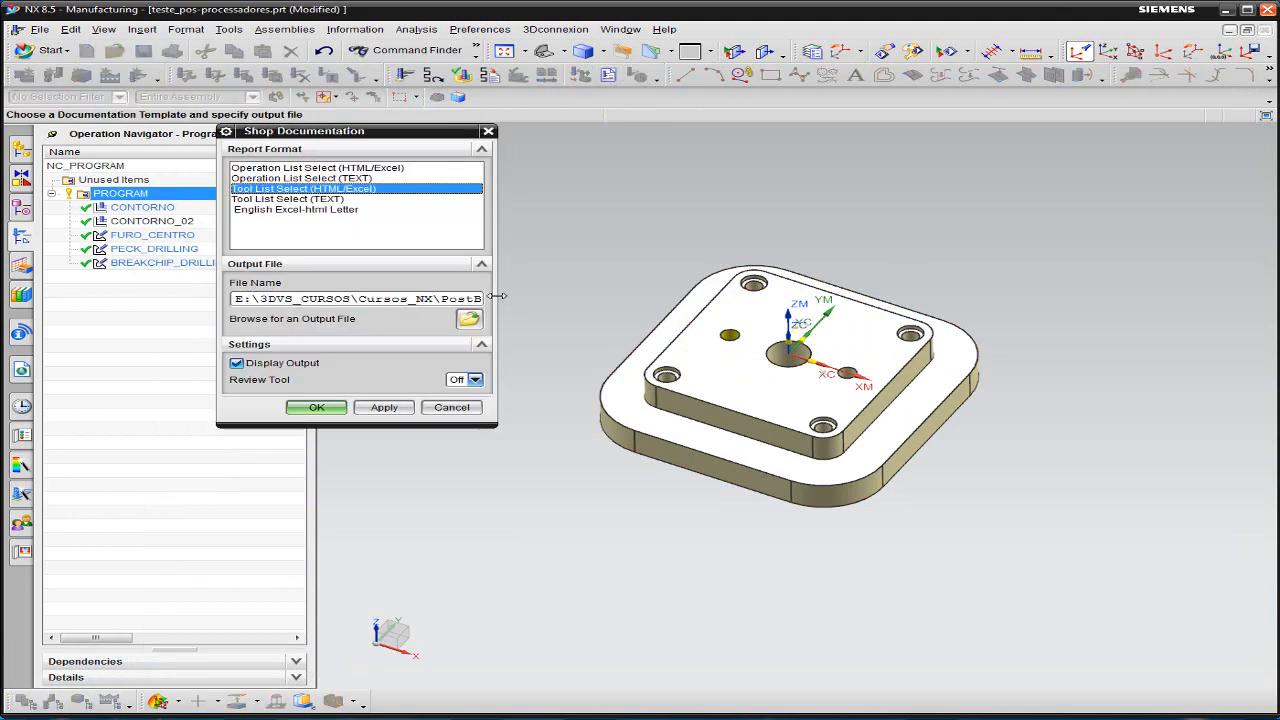
left_click_drag(497, 296, 915, 296)
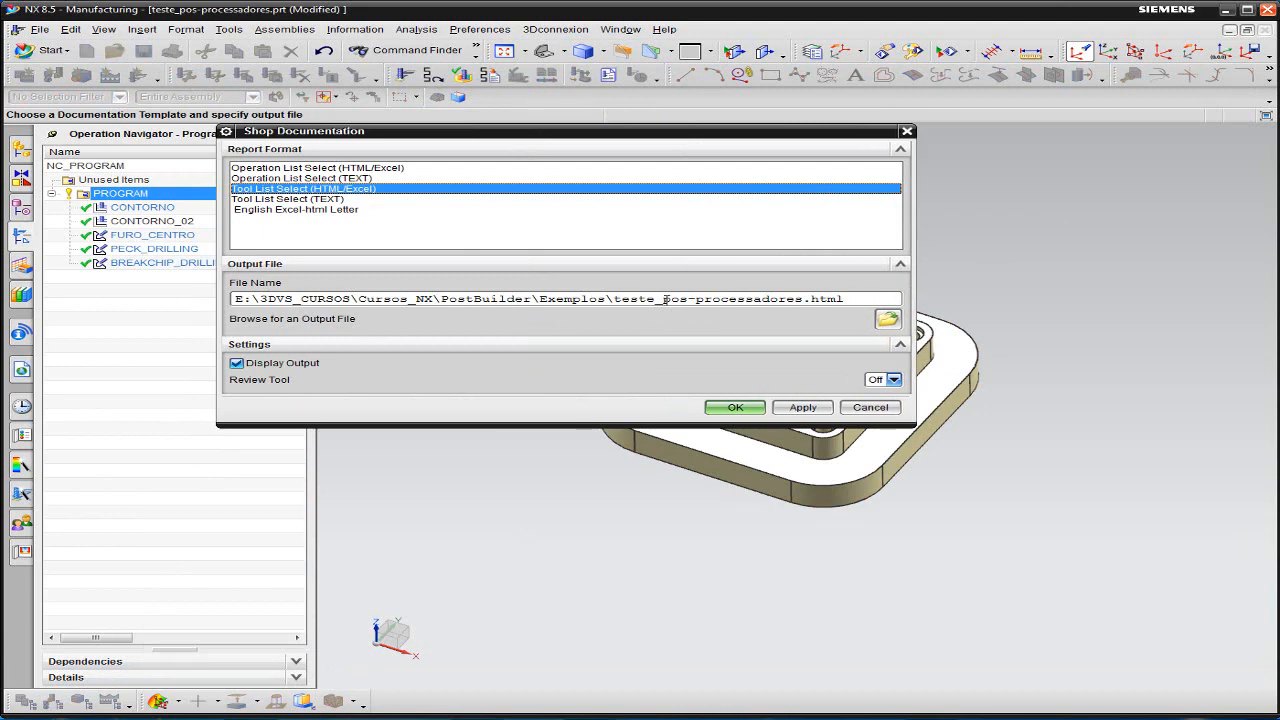
left_click(886, 318)
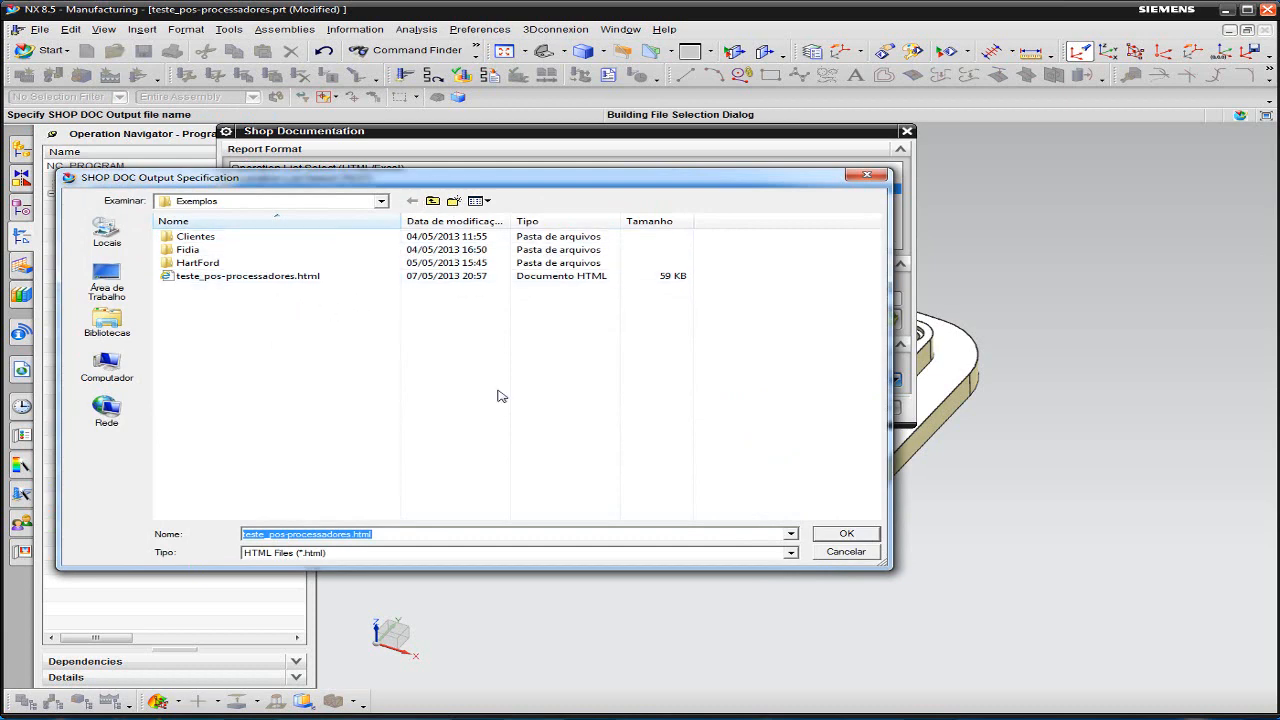
left_click(846, 552)
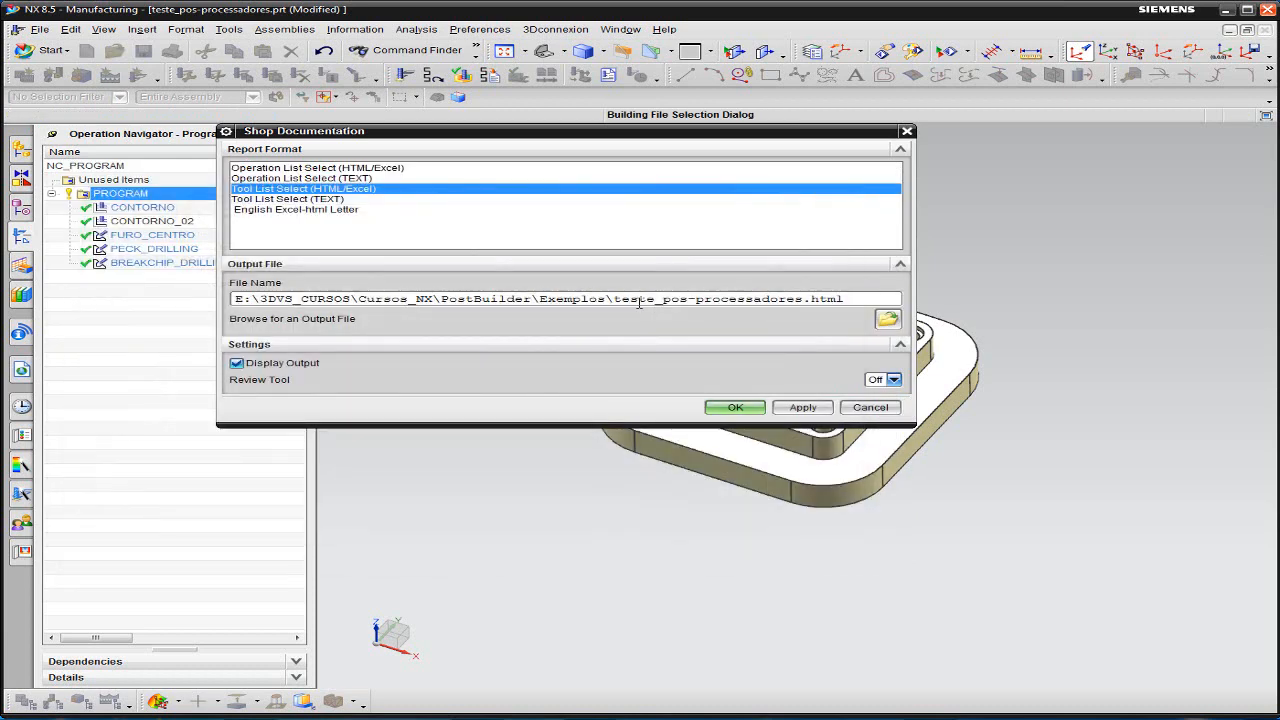
left_click_drag(606, 297, 211, 297)
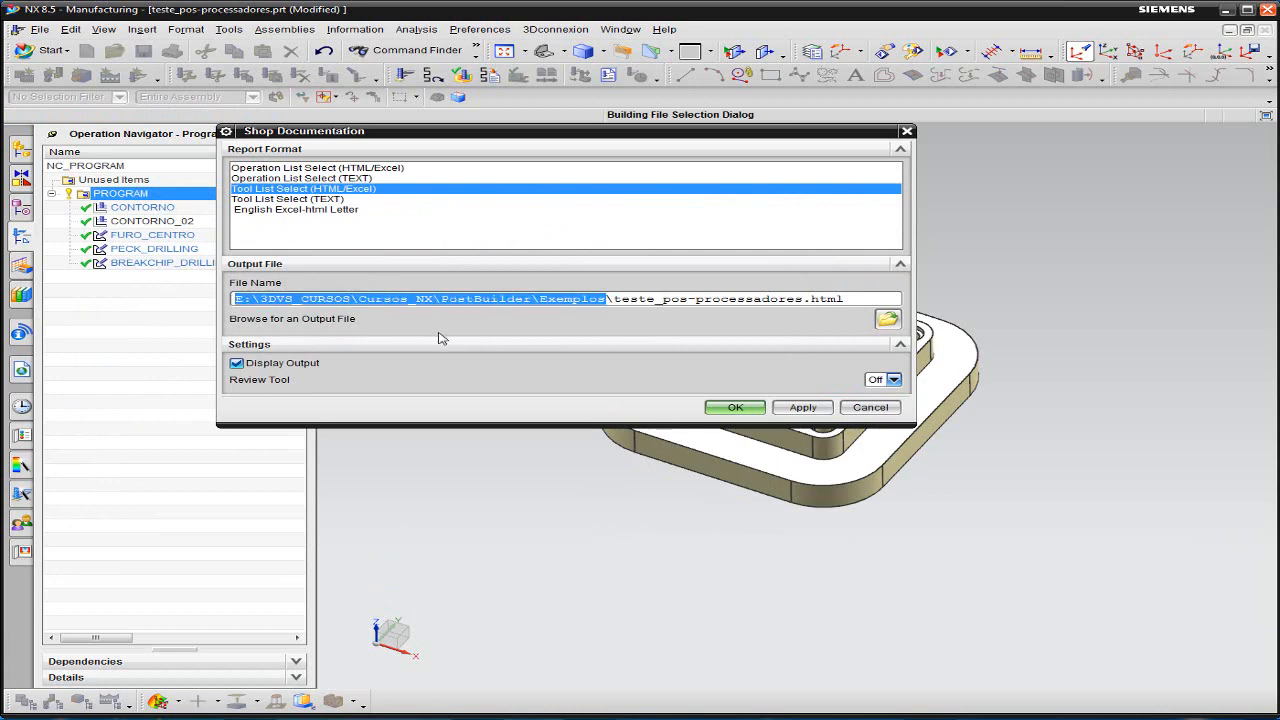
left_click(868, 408)
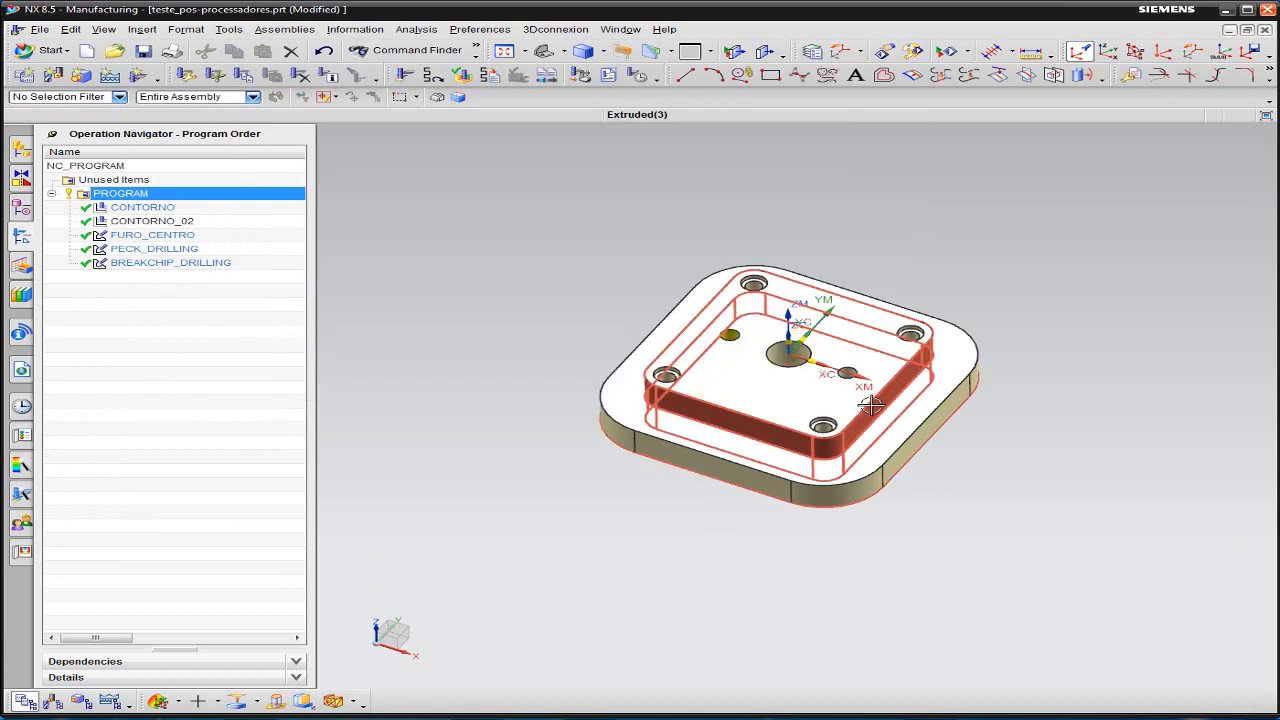
- Switch to Excel, close the tool list template shopdoc_template_English_tool_list_select.xlsx and start browsing the computer for a file to open
left_click(1234, 716)
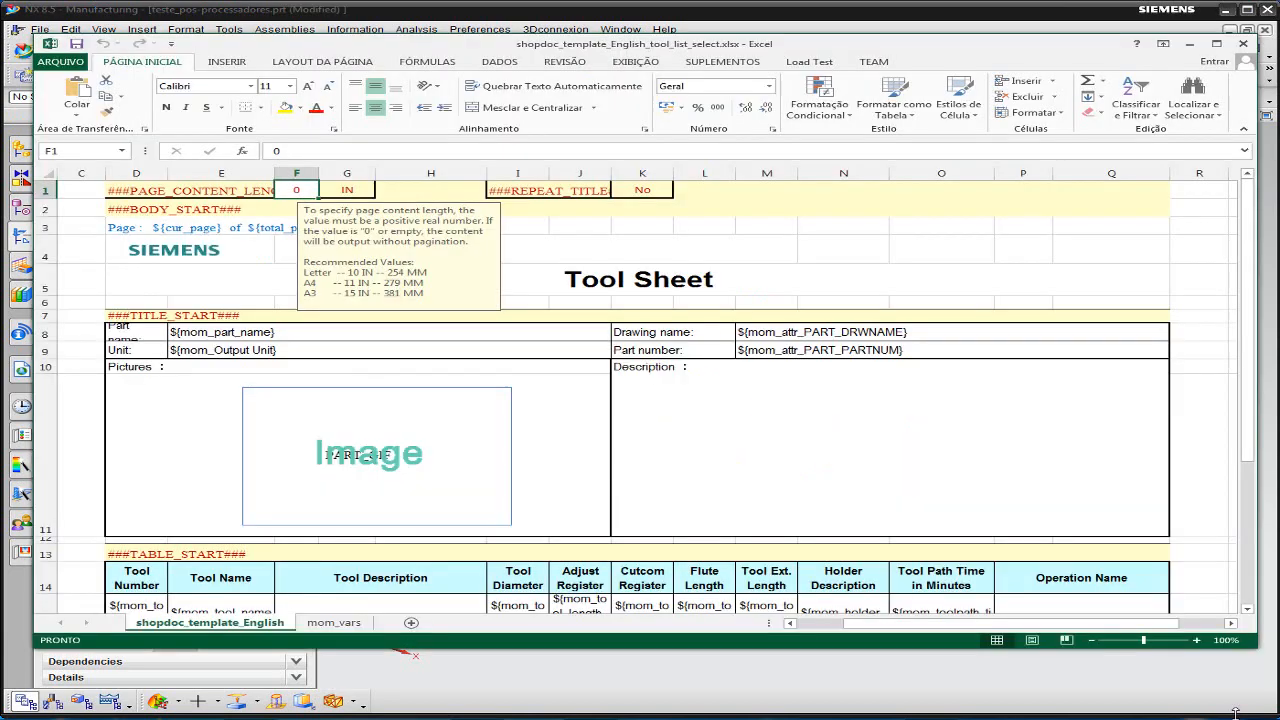
left_click(1243, 44)
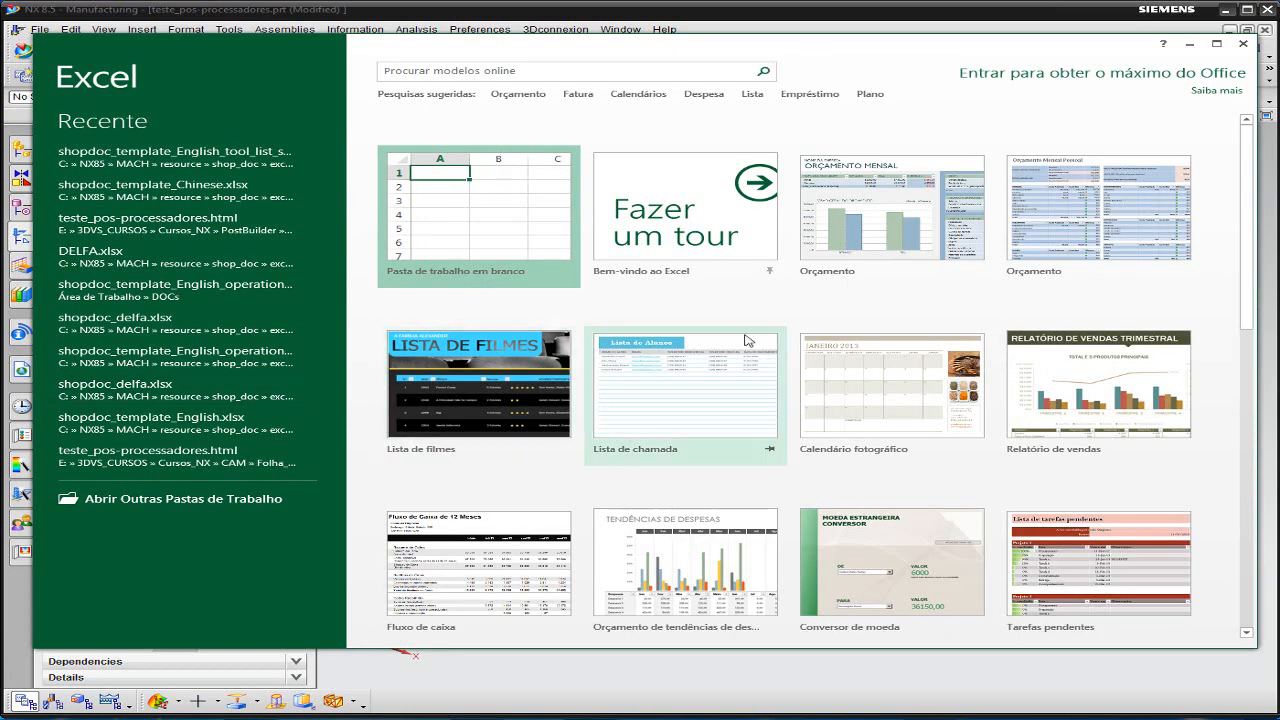
left_click(200, 499)
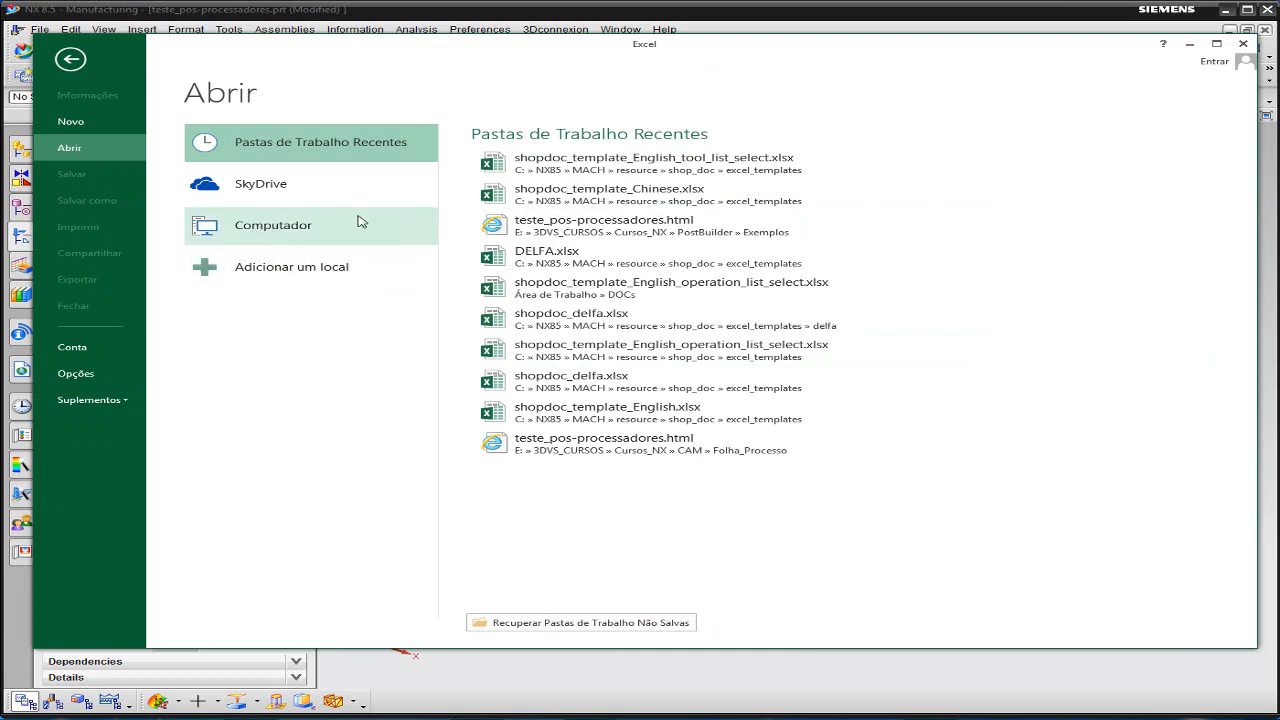
left_click(305, 238)
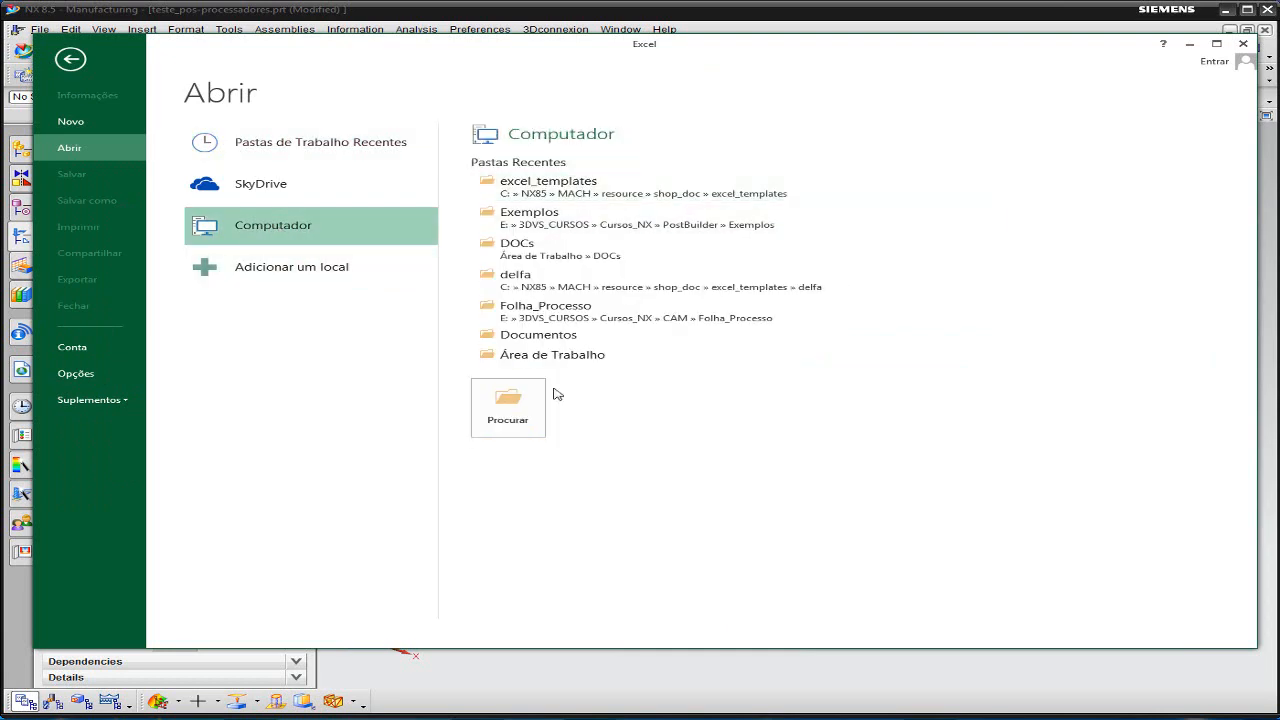
left_click(510, 410)
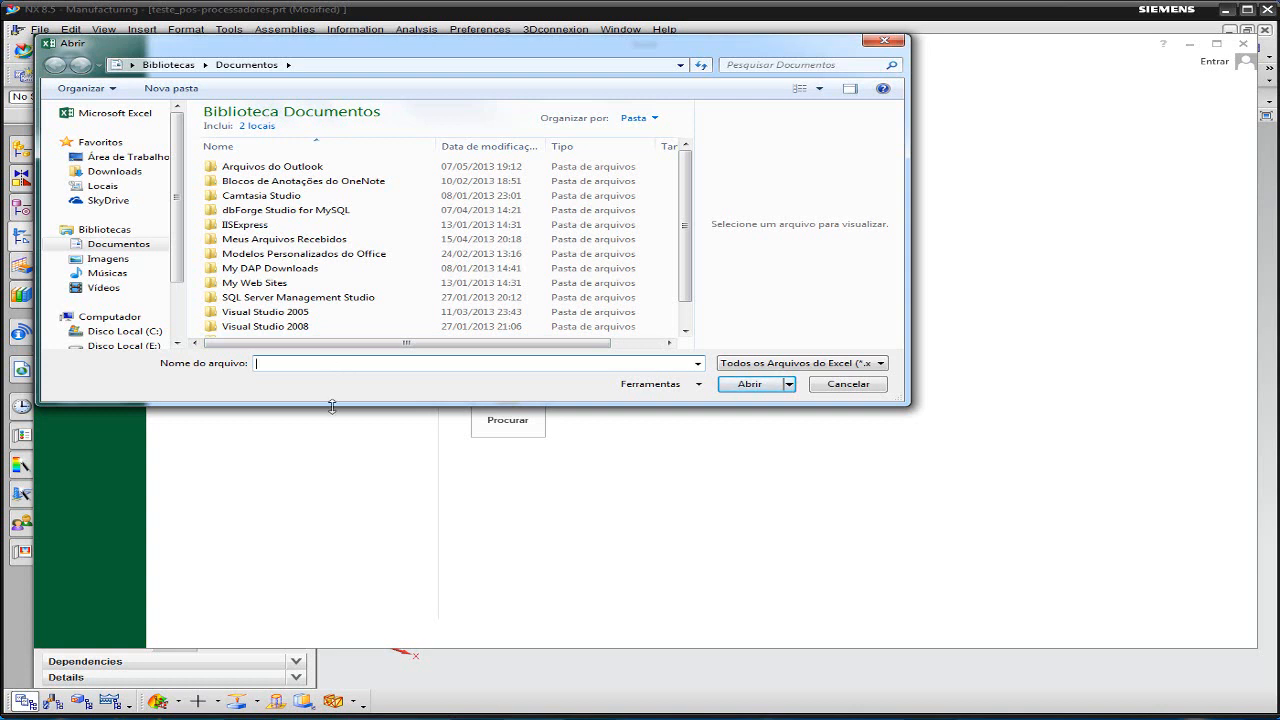
- Return to NX and copy the output folder path E:\3DVS_CURSOS\Cursos_NX\PostBuilder\Exemplos from Shop Documentation, leaving without generating a report
left_click(710, 716)
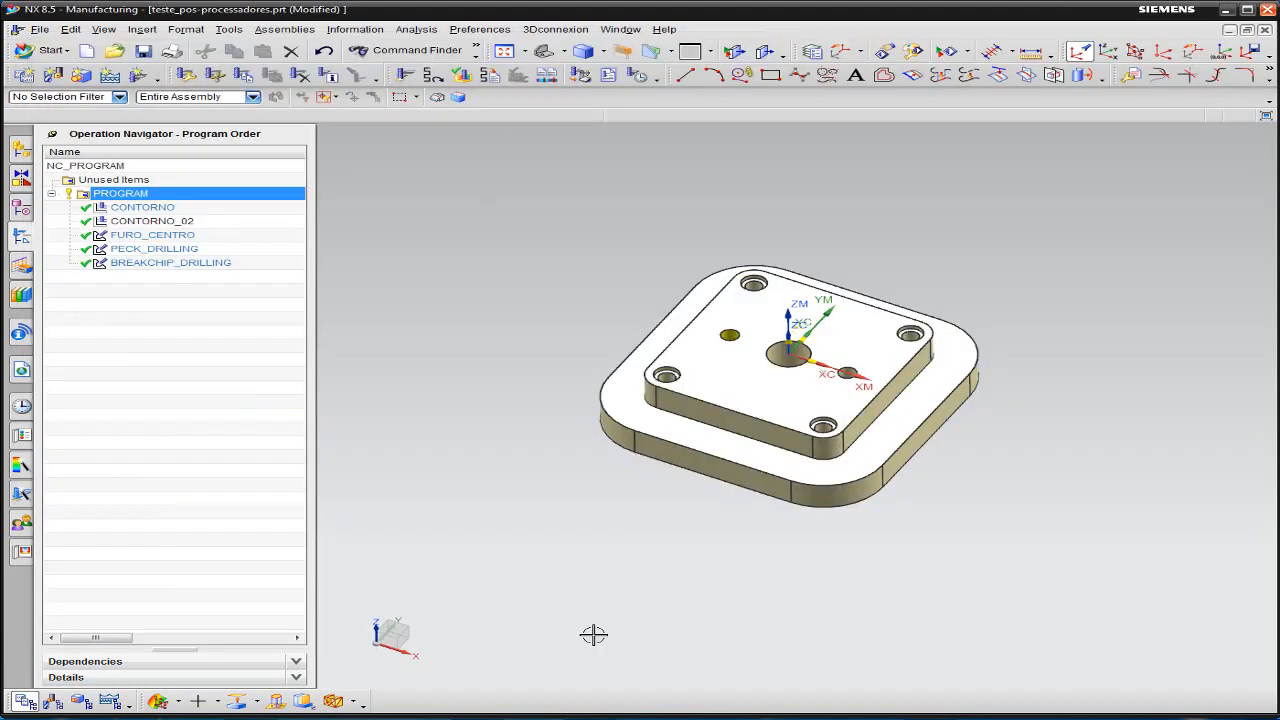
left_click(608, 76)
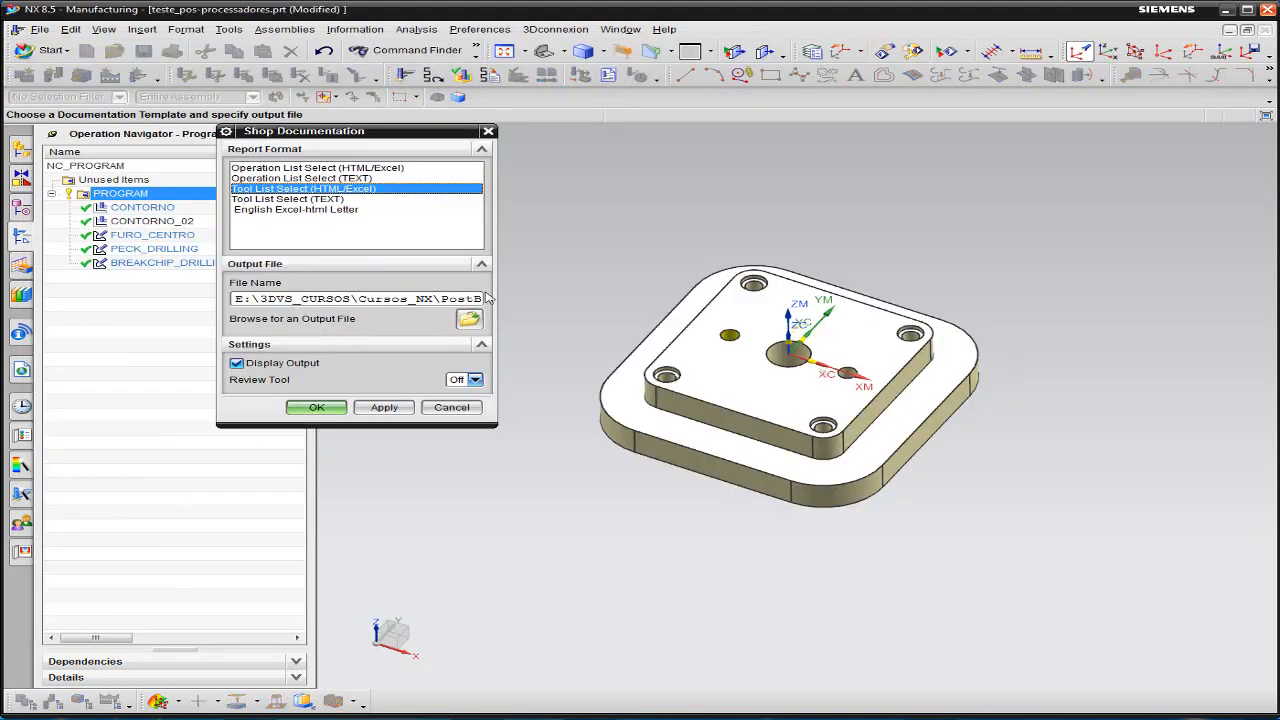
left_click_drag(497, 309, 851, 312)
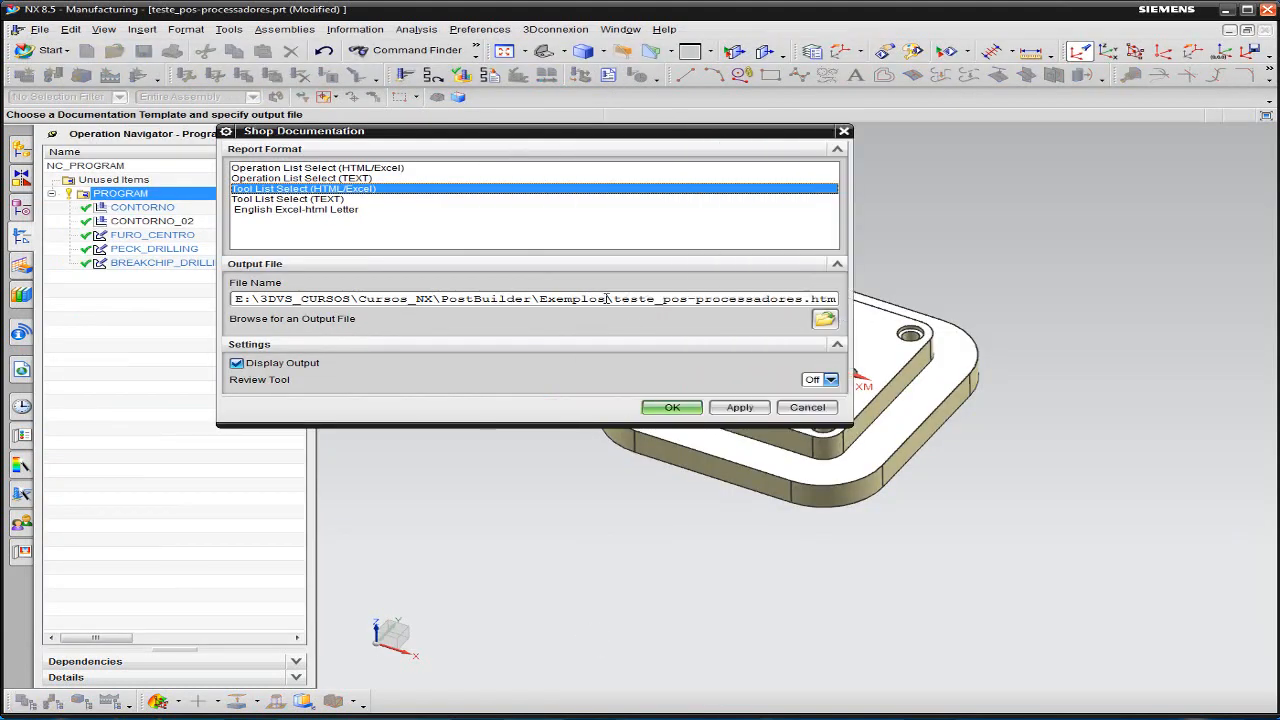
left_click_drag(606, 298, 173, 302)
key("ctrl+c")
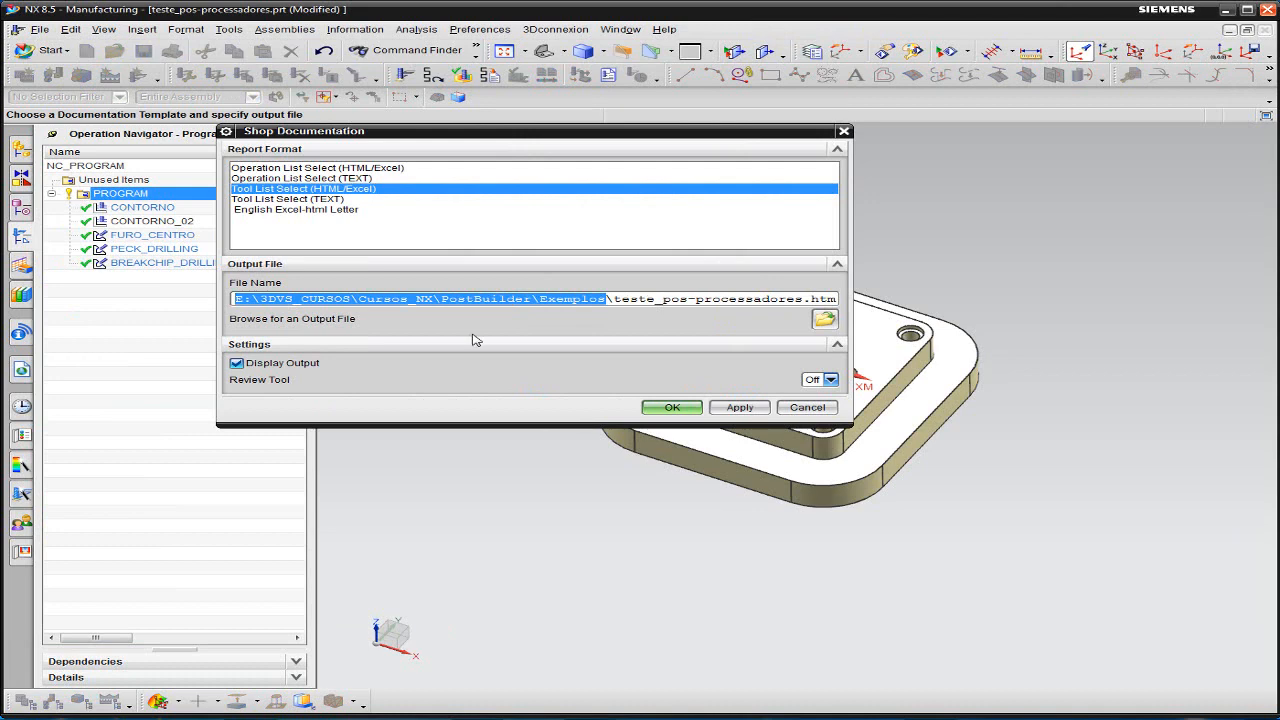
left_click(807, 407)
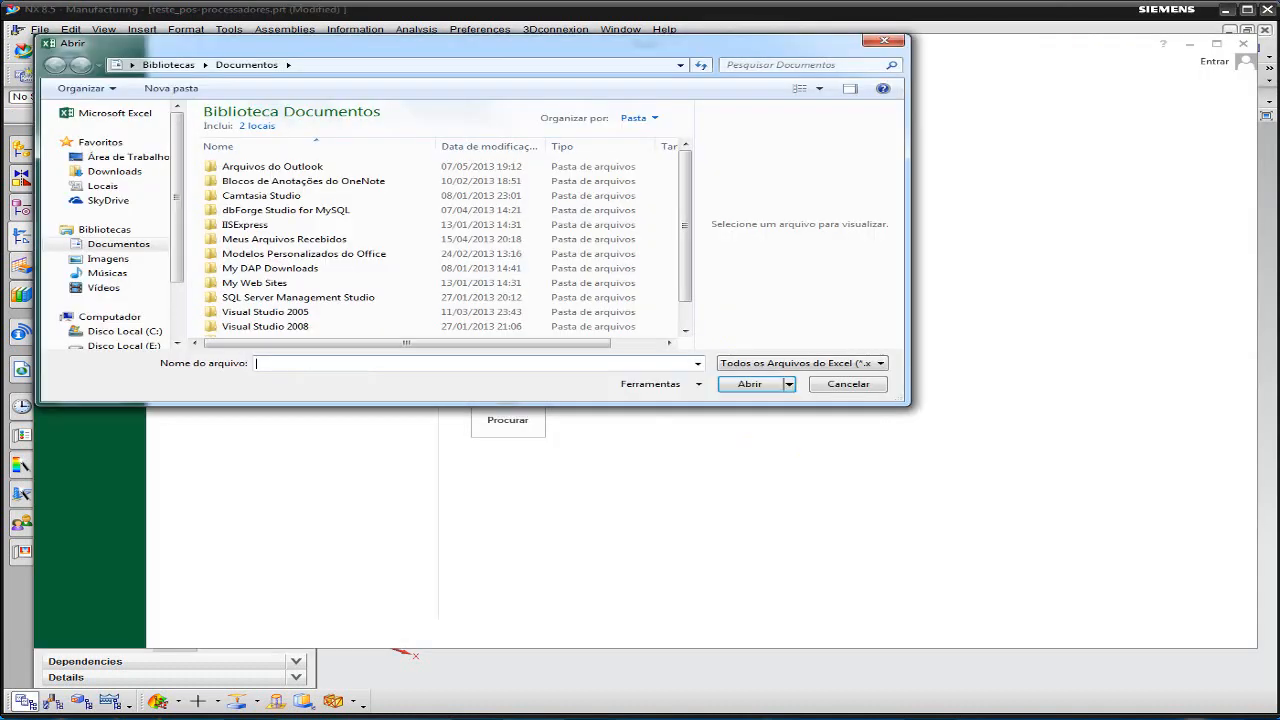
- In Excel, open teste_pos-processadores.html from E:\3DVS_CURSOS\Cursos_NX\PostBuilder\Exemplos, allow its linked files to download, and review the Tool Sheet
key("ctrl+v")
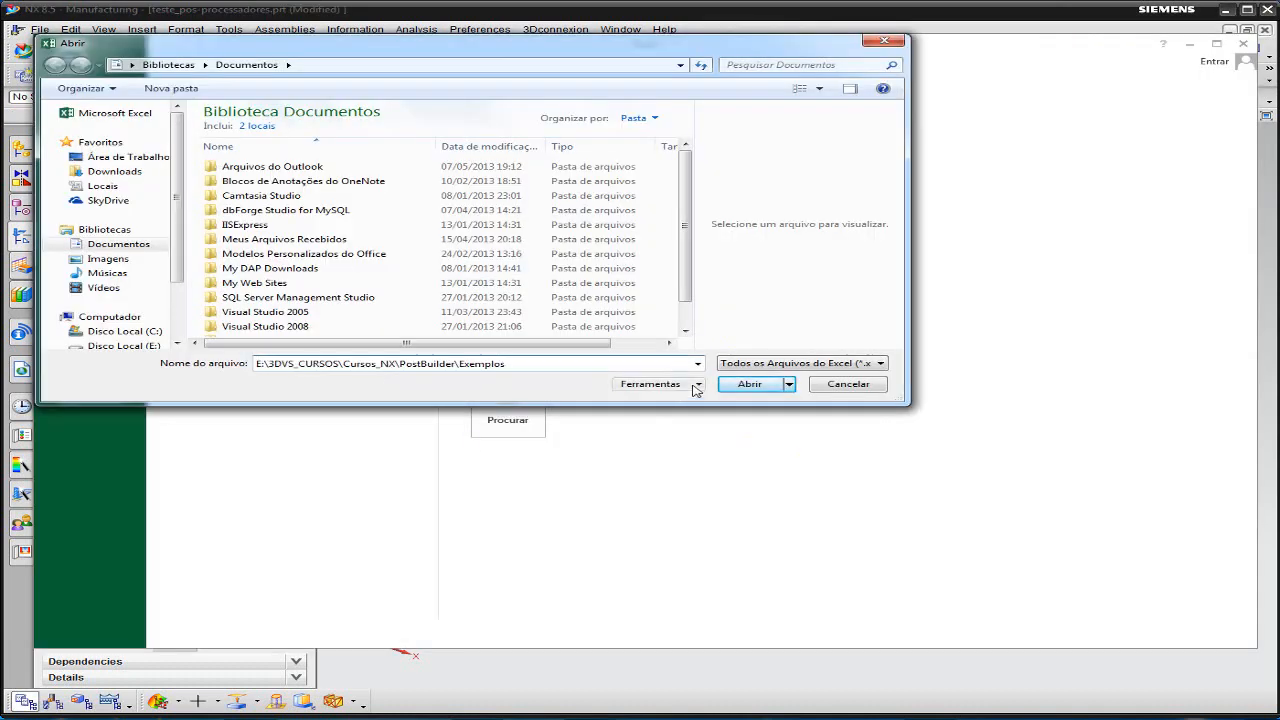
key("Return")
double_click(289, 177)
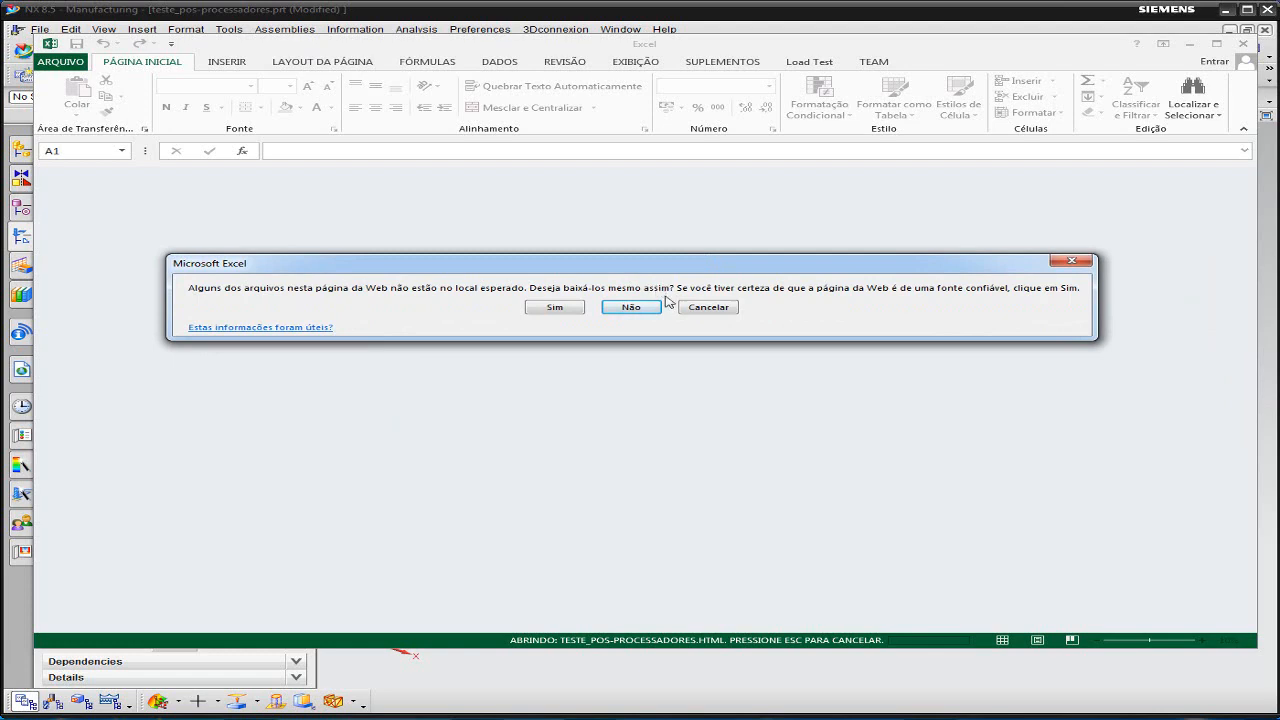
left_click(563, 309)
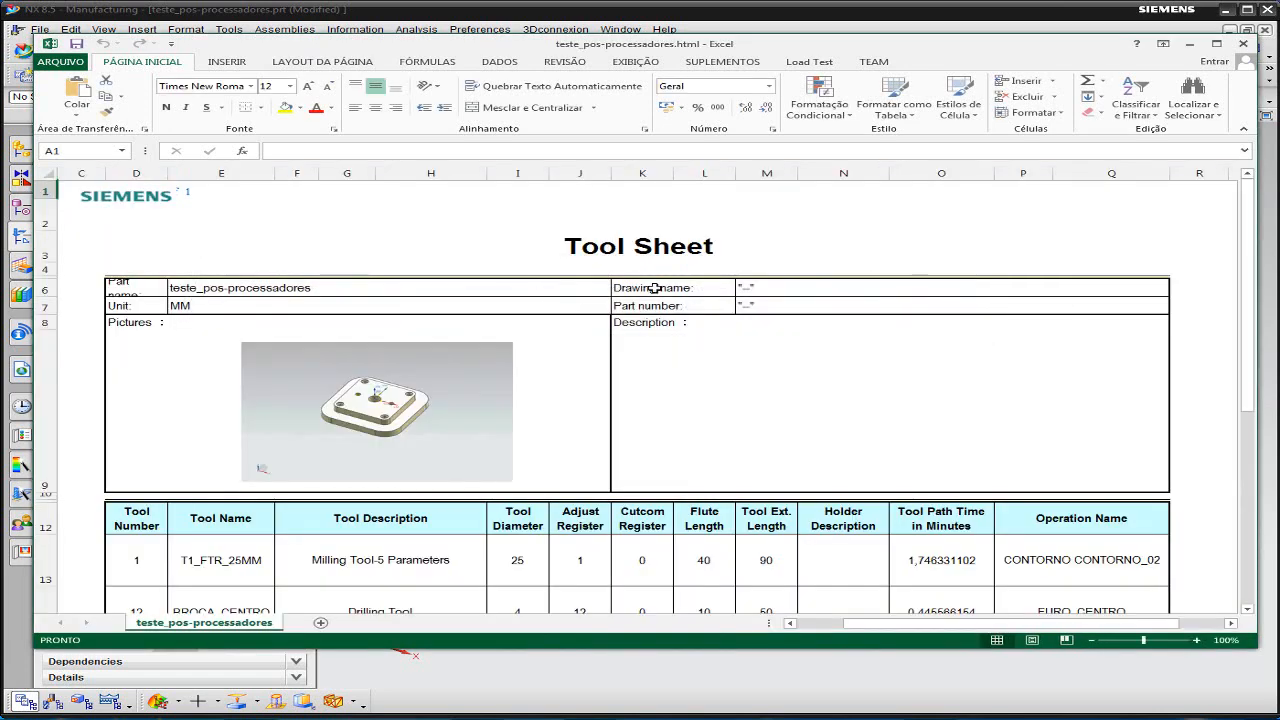
scroll(668, 282, "down", 4)
scroll(680, 280, "up", 3)
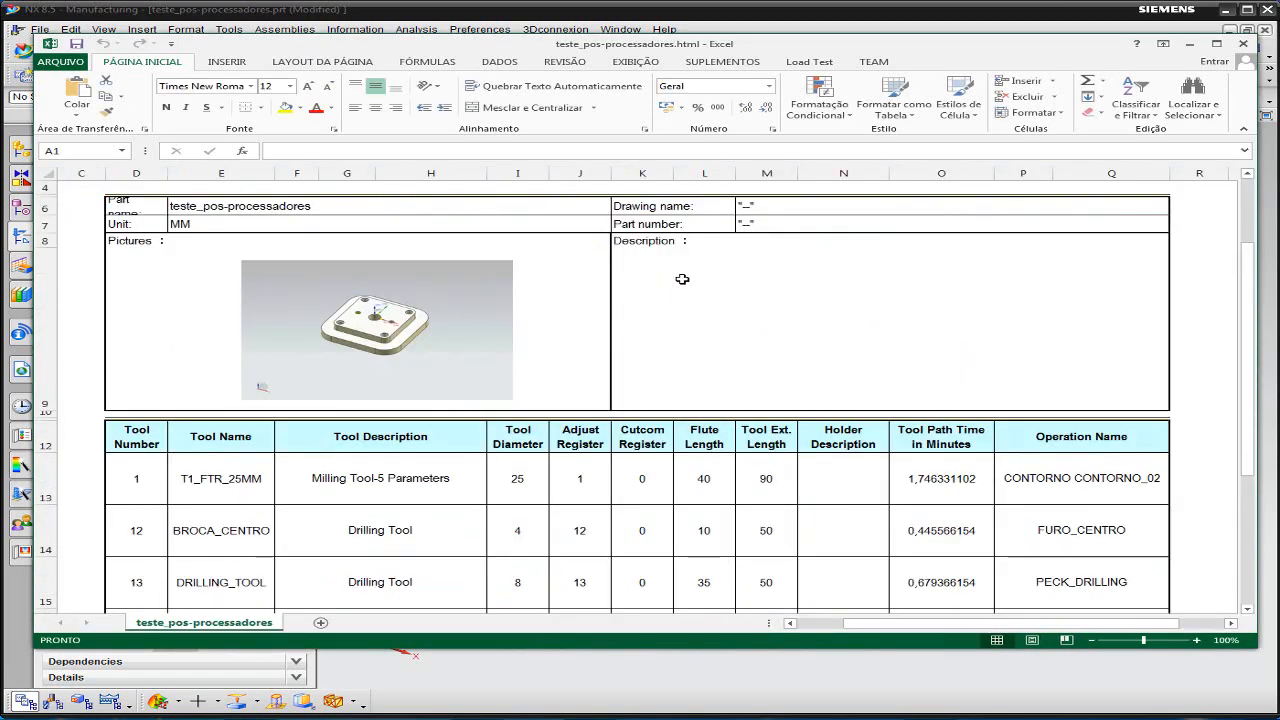
scroll(682, 279, "down", 1)
scroll(692, 319, "down", 2)
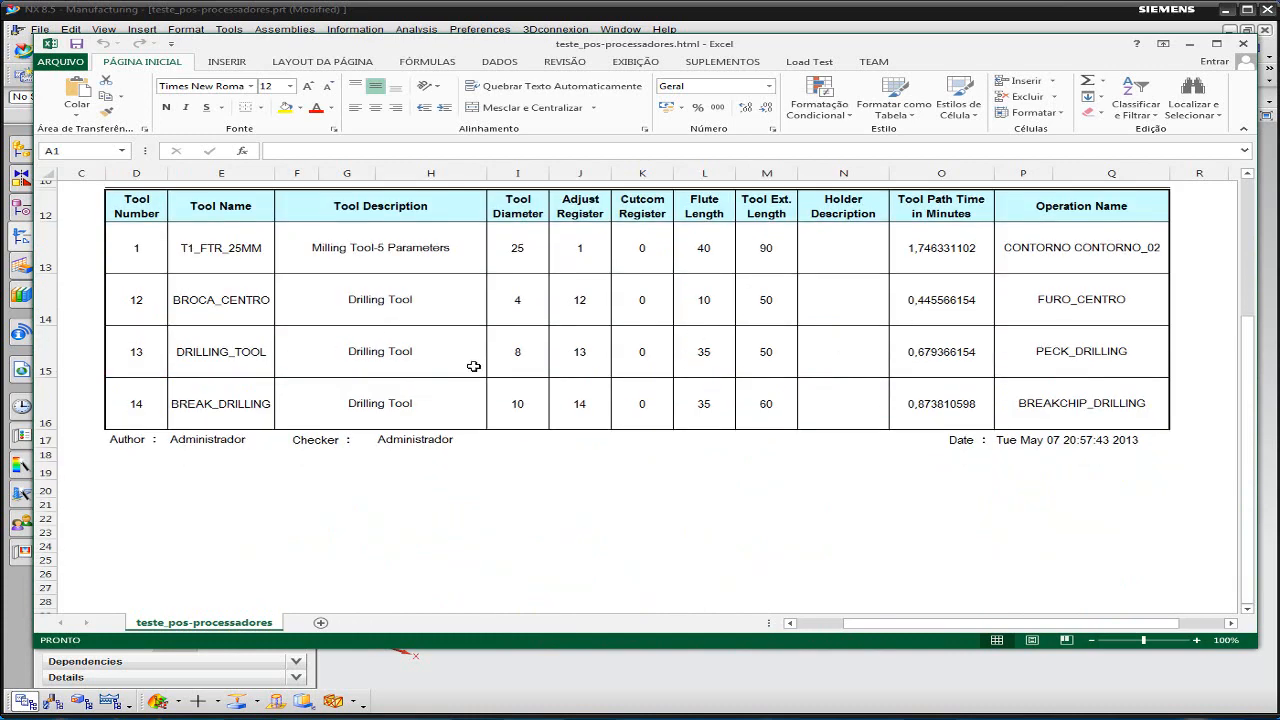
scroll(474, 366, "up", 3)
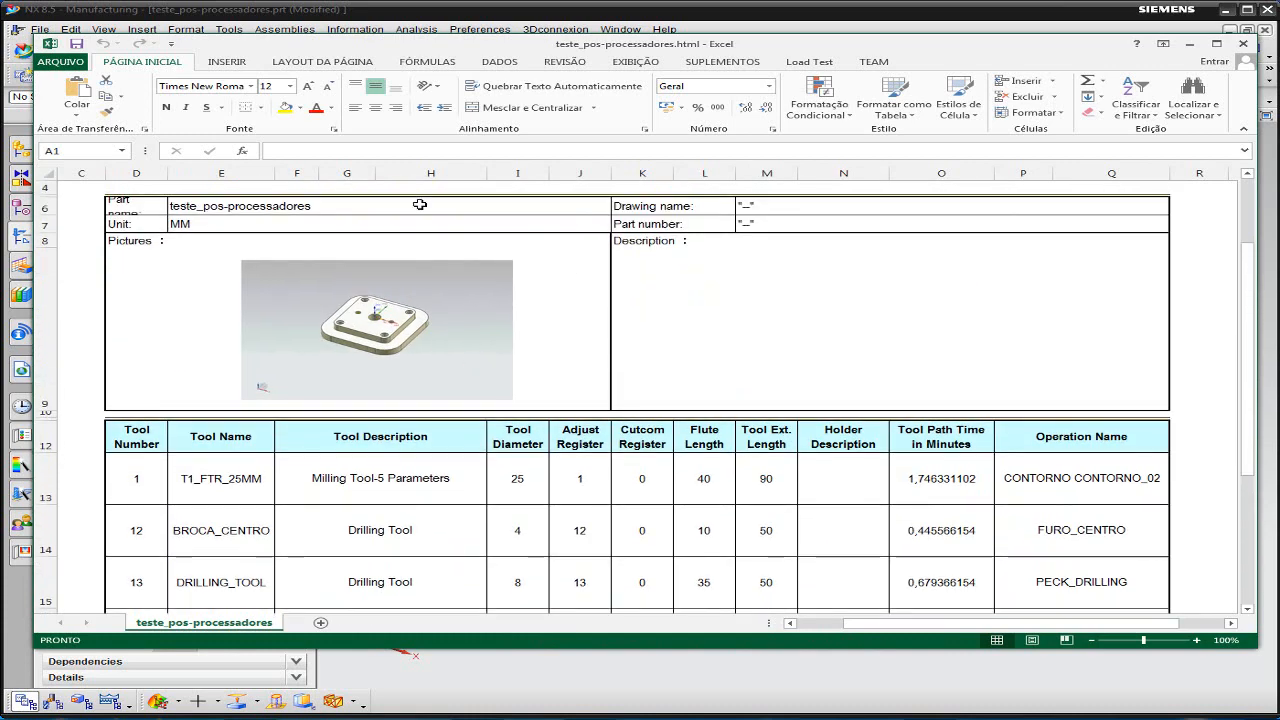
- Try PDF (*.pdf) as the save format for the report in the Exemplos folder and cancel the save
left_click(60, 62)
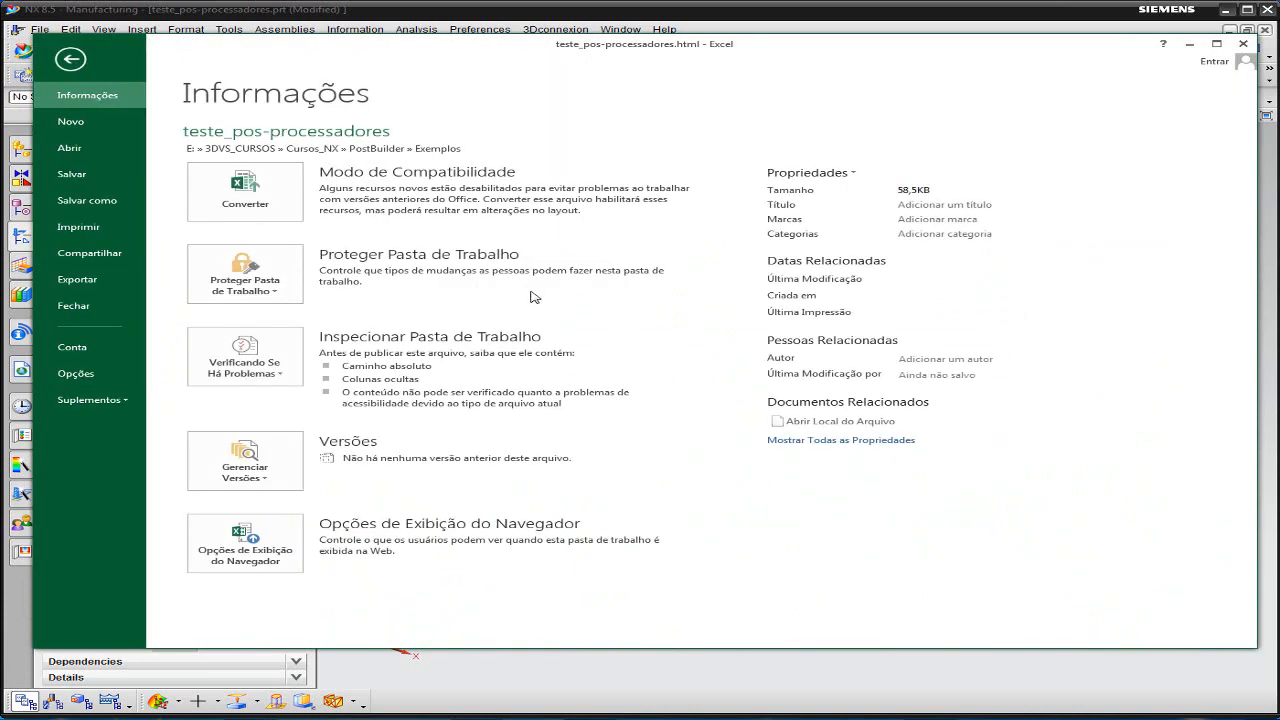
left_click(108, 200)
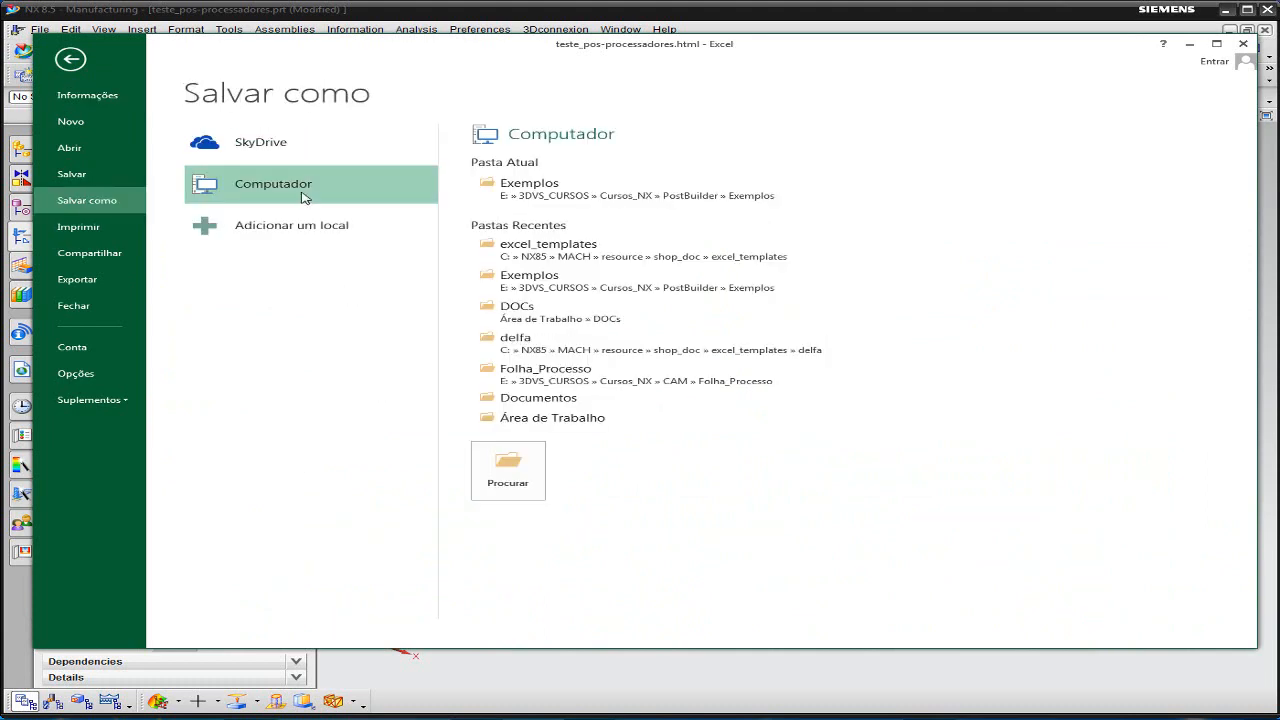
left_click(503, 468)
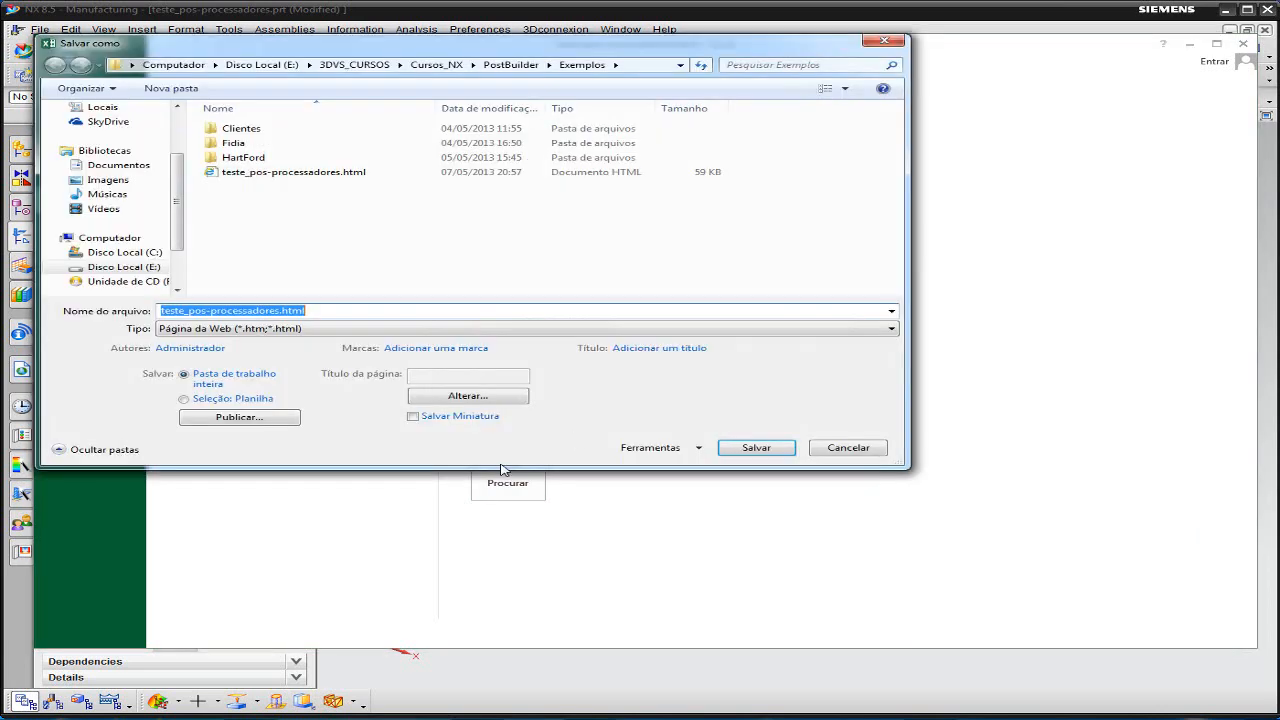
left_click(320, 329)
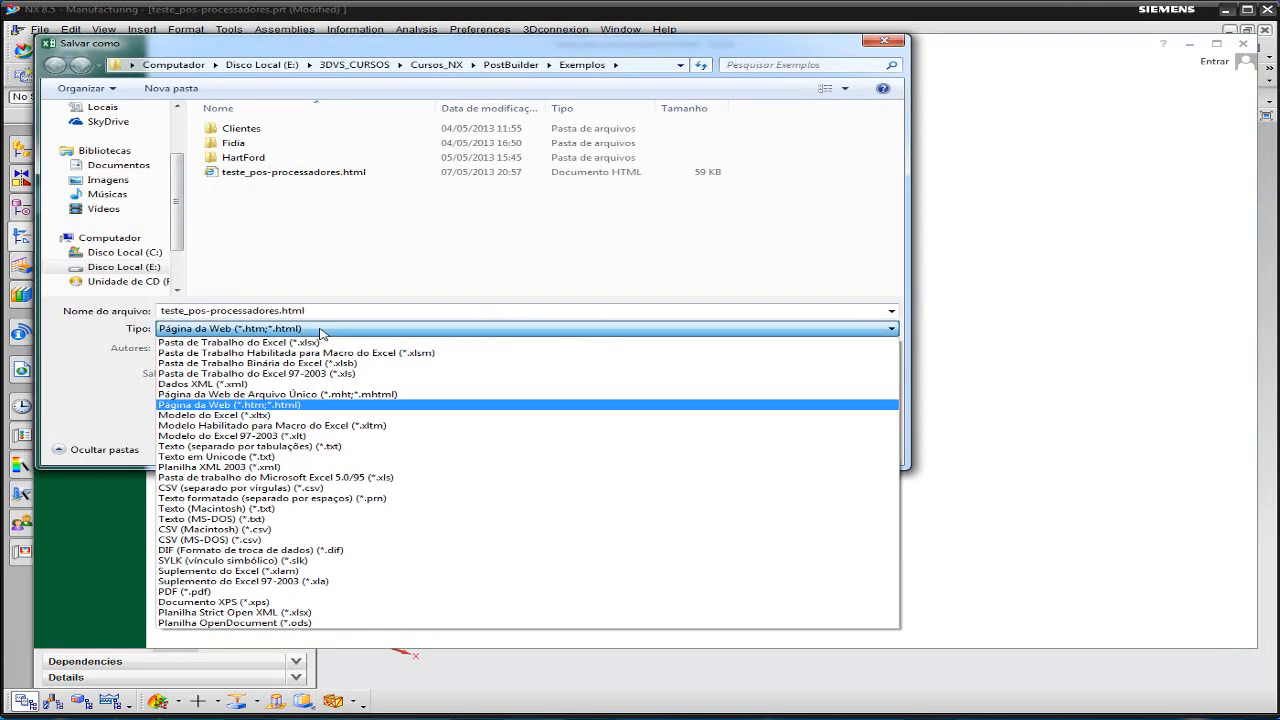
left_click(220, 591)
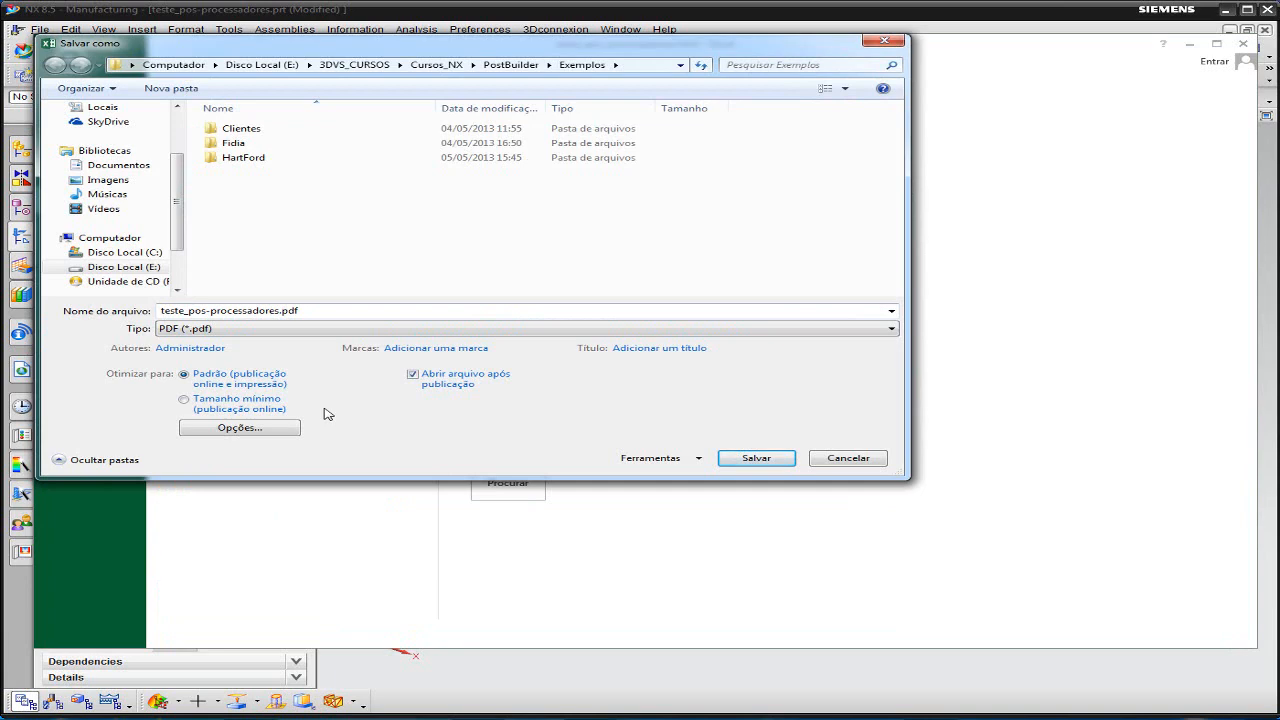
left_click(845, 459)
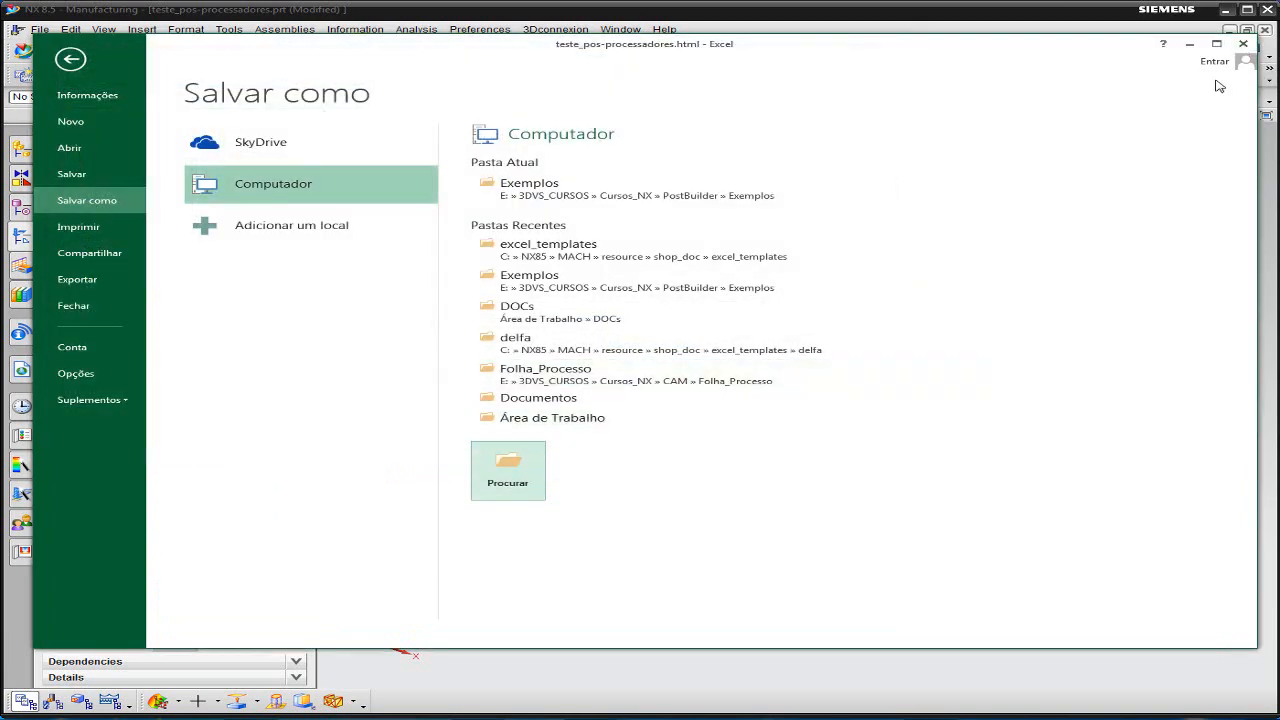
left_click(70, 59)
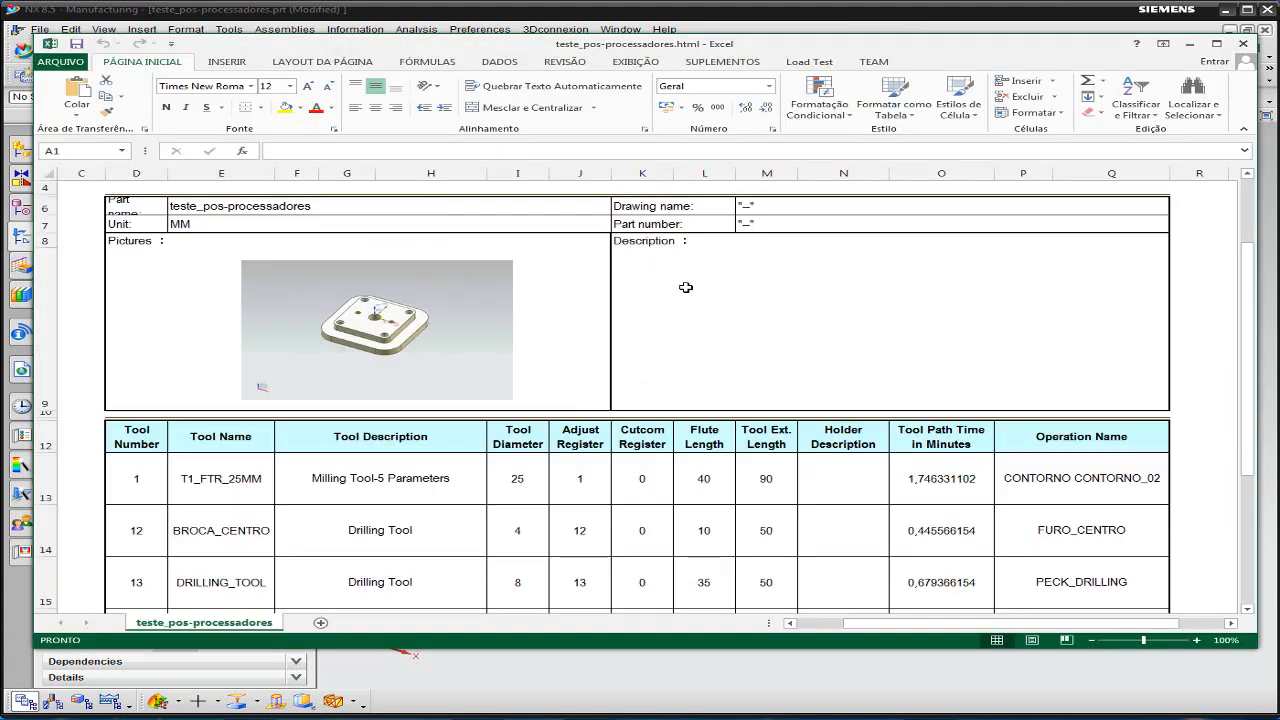
- Examine the Tool Sheet's tool table in Excel, including the Cutcom Register, Holder Description and Tool Path Time columns
left_click(642, 484)
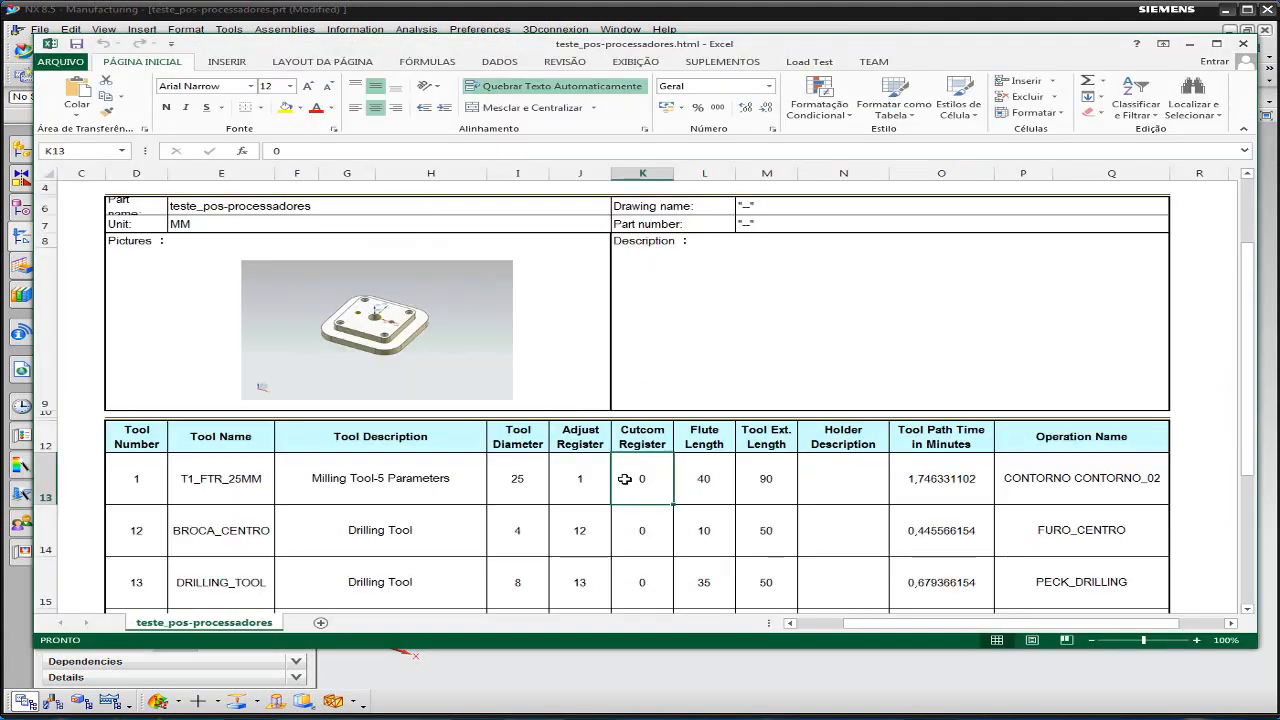
left_click(807, 482)
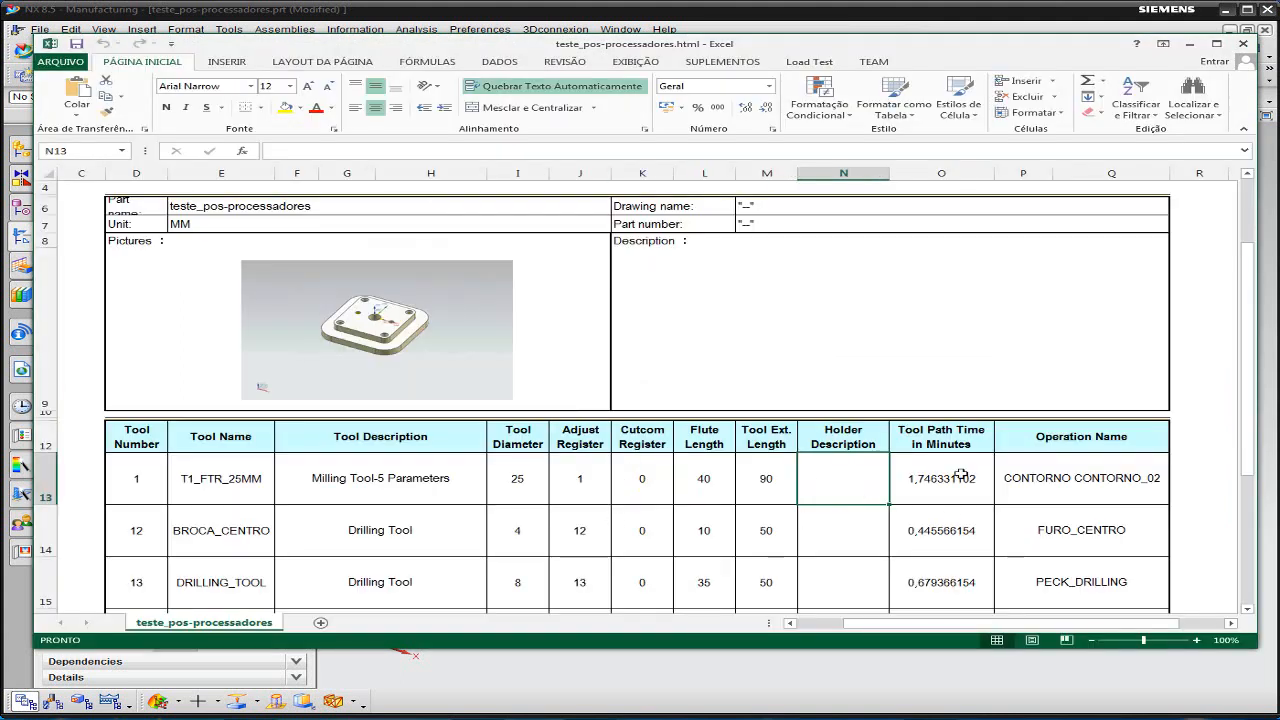
scroll(962, 465, "down", 3)
scroll(963, 457, "up", 3)
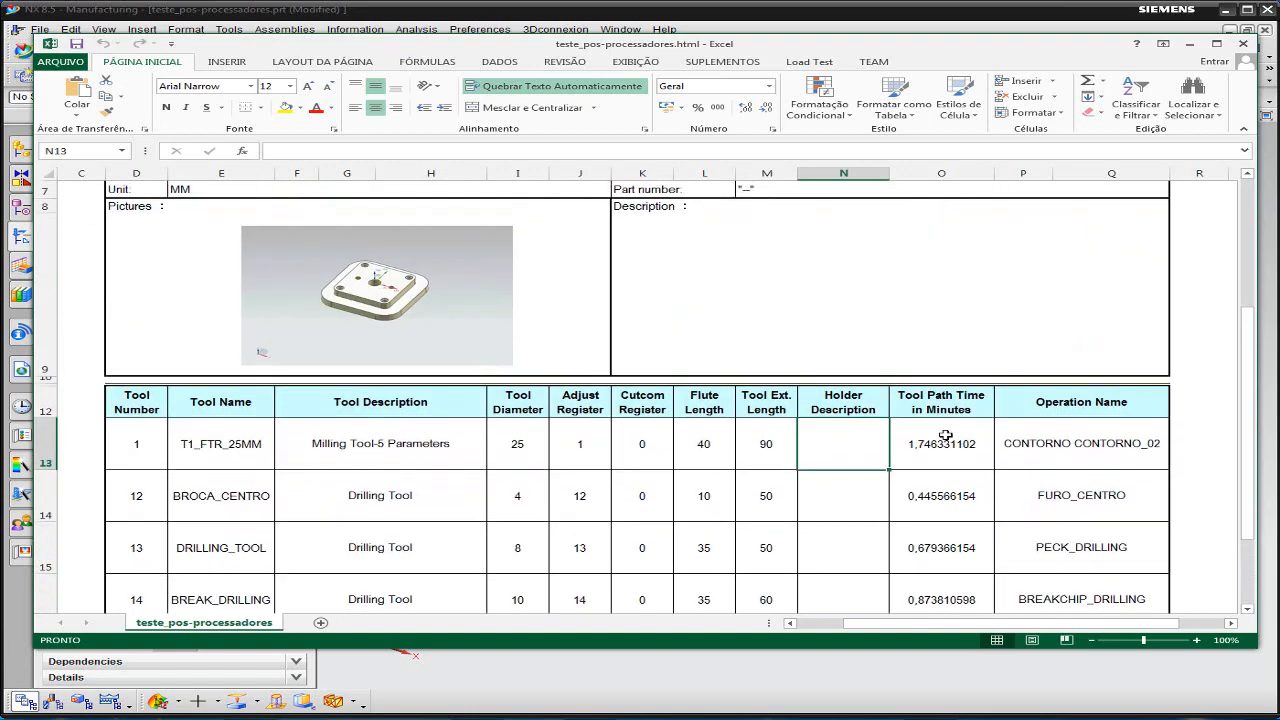
scroll(880, 403, "up", 2)
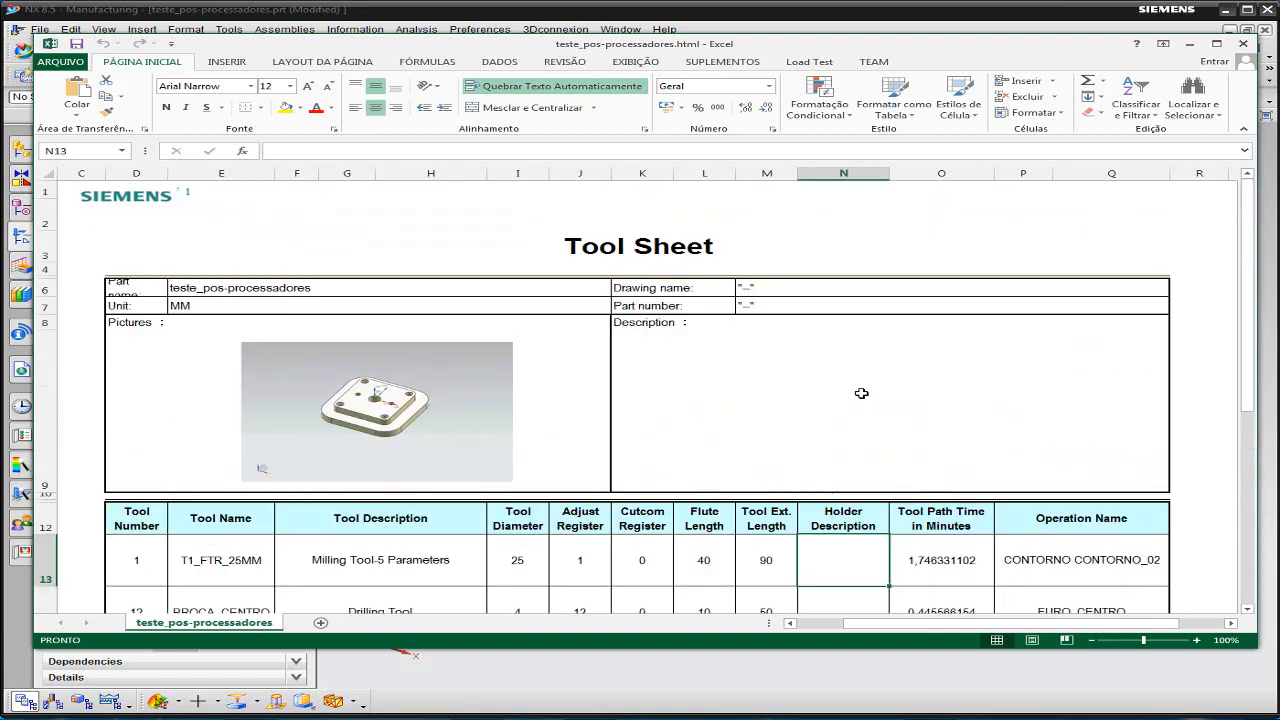
scroll(861, 392, "down", 2)
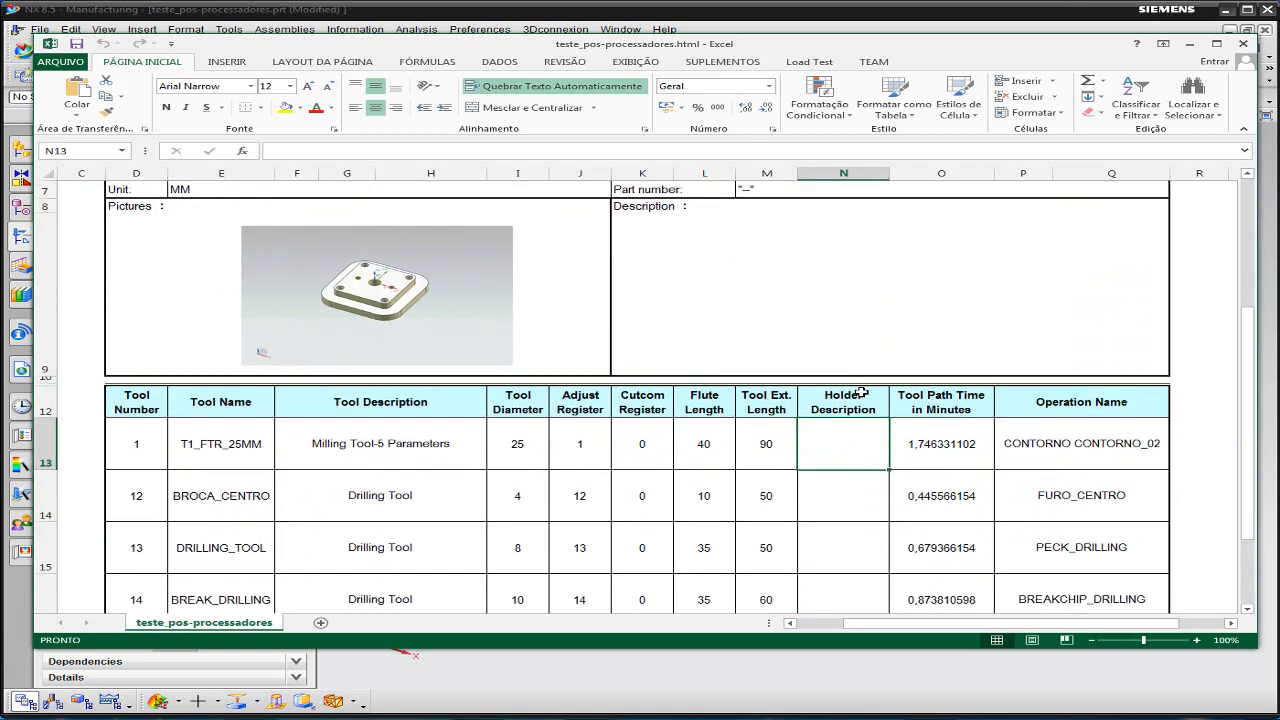
- Review the Tool Sheet from its part picture down to the author and date line, and close the report in Excel
scroll(868, 386, "down", 2)
scroll(870, 384, "up", 1)
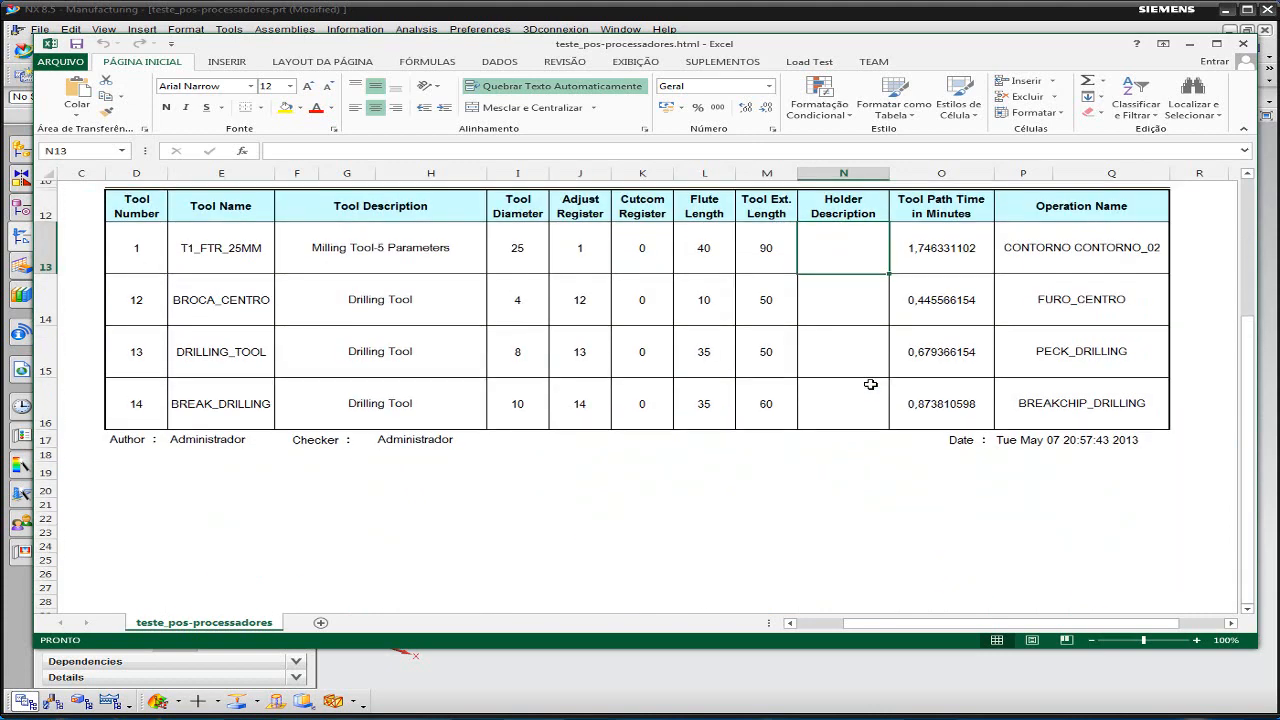
scroll(870, 384, "up", 2)
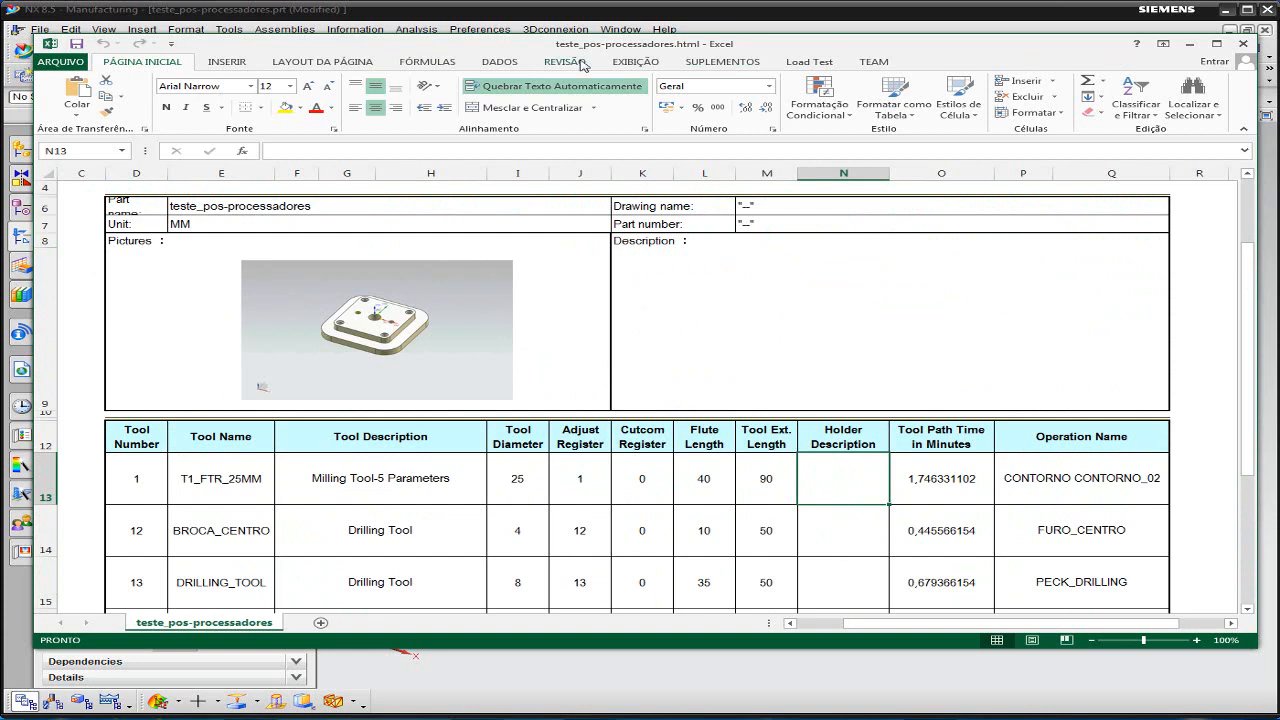
left_click(1243, 44)
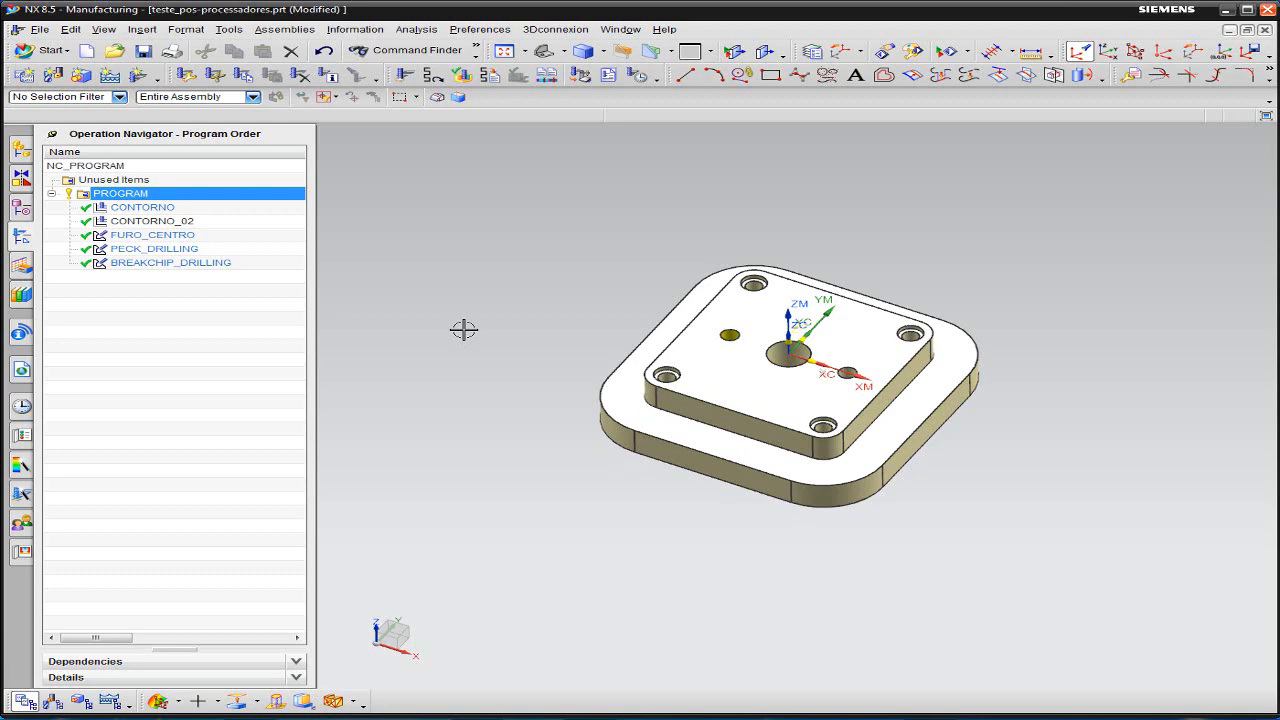
- Switch to Windows Explorer and open the folder C:\NX85\MACH\resource\shop_doc\excel_templates
left_click(250, 718)
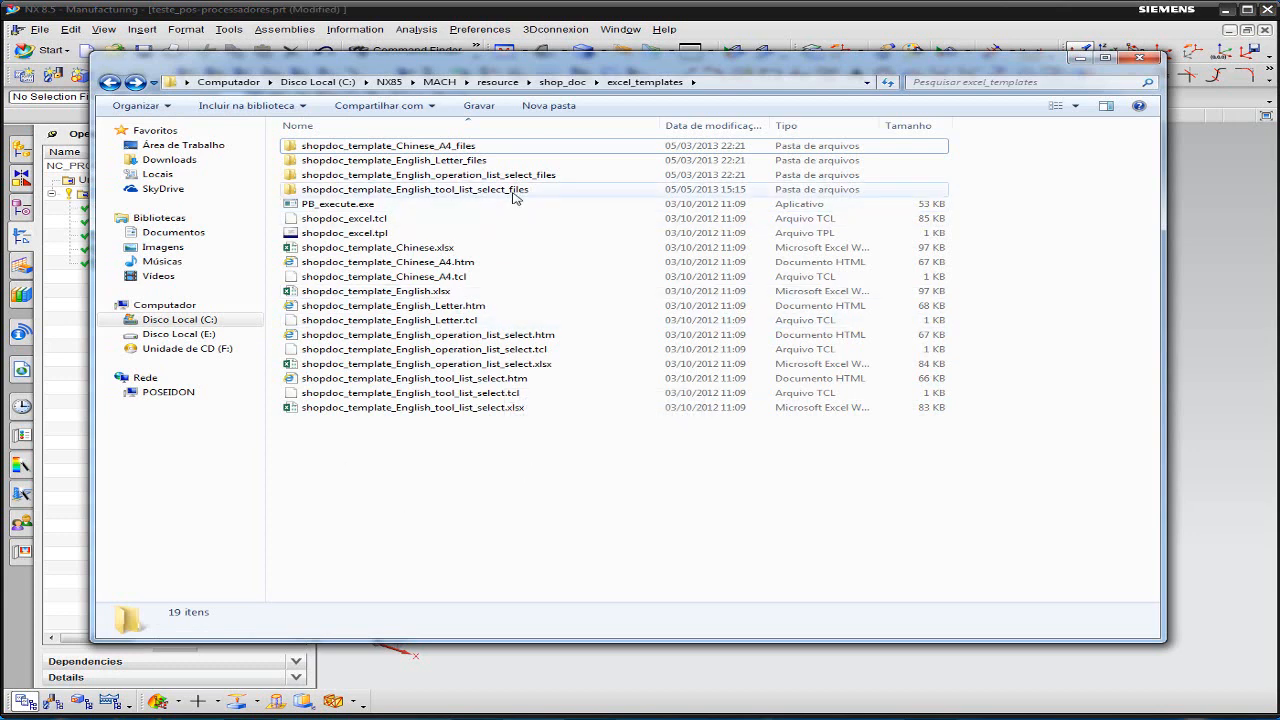
left_click(198, 321)
double_click(314, 263)
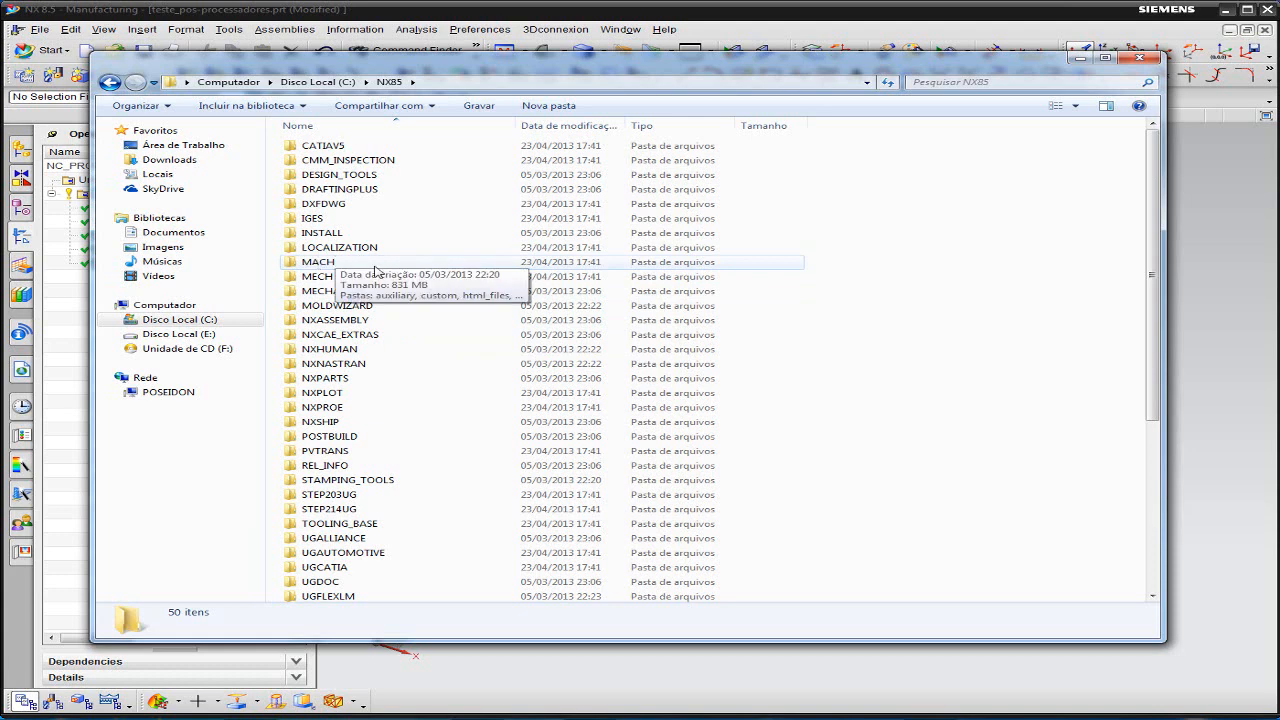
left_click(320, 266)
double_click(320, 266)
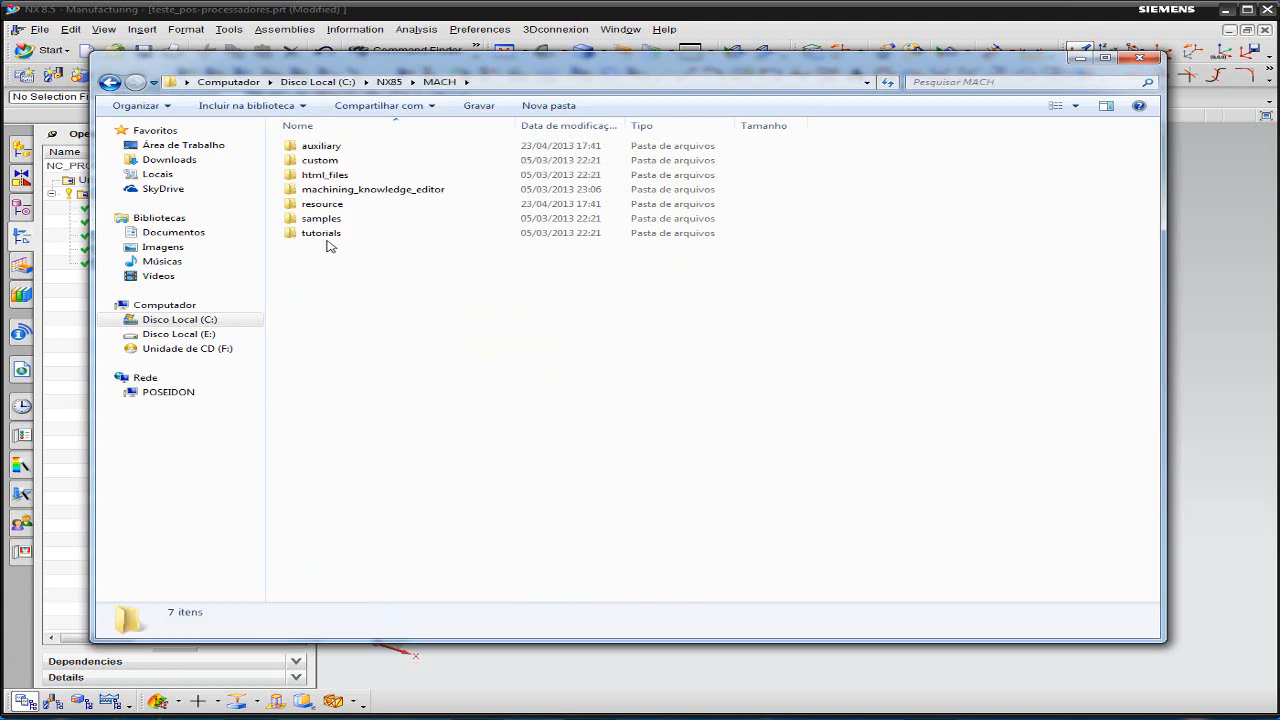
double_click(322, 204)
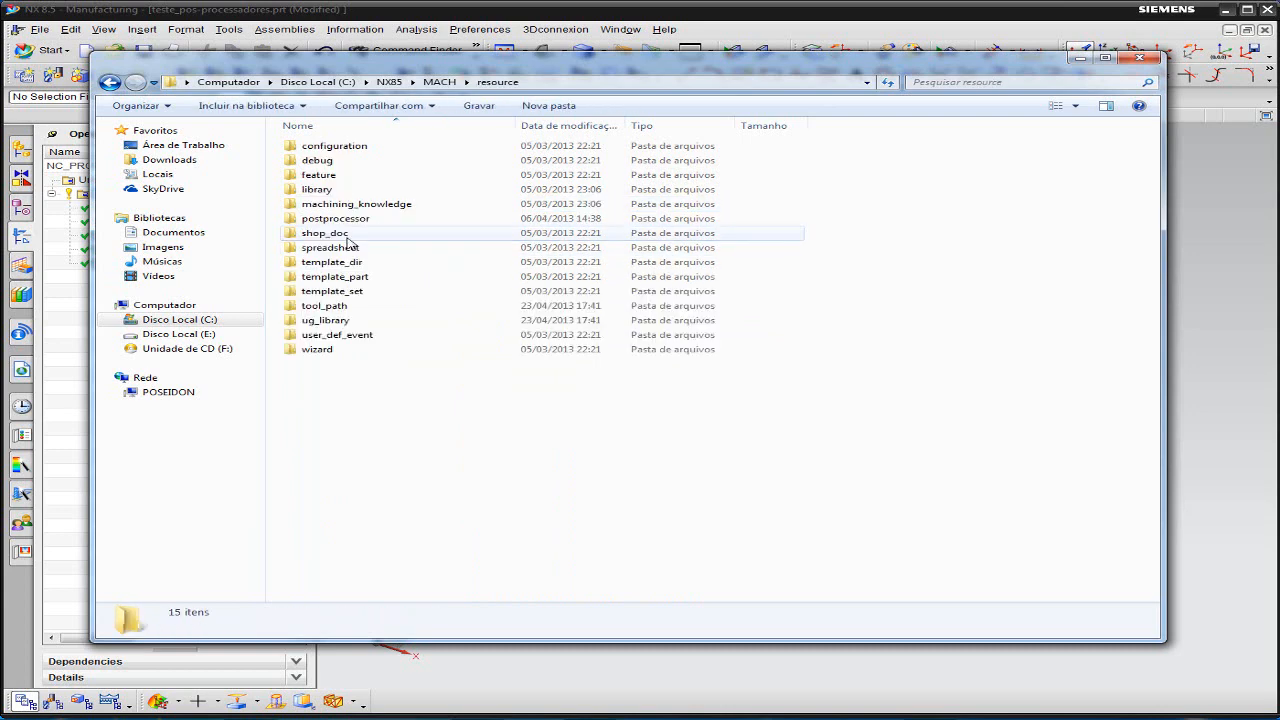
double_click(323, 233)
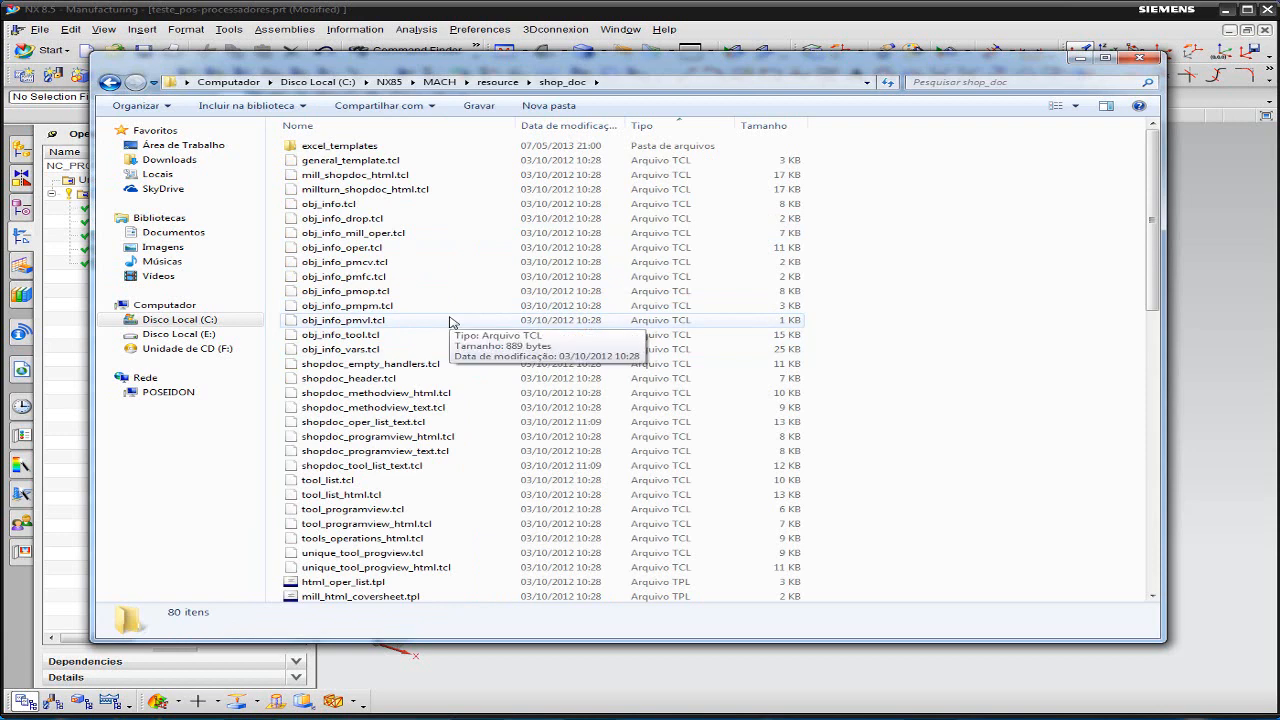
double_click(353, 150)
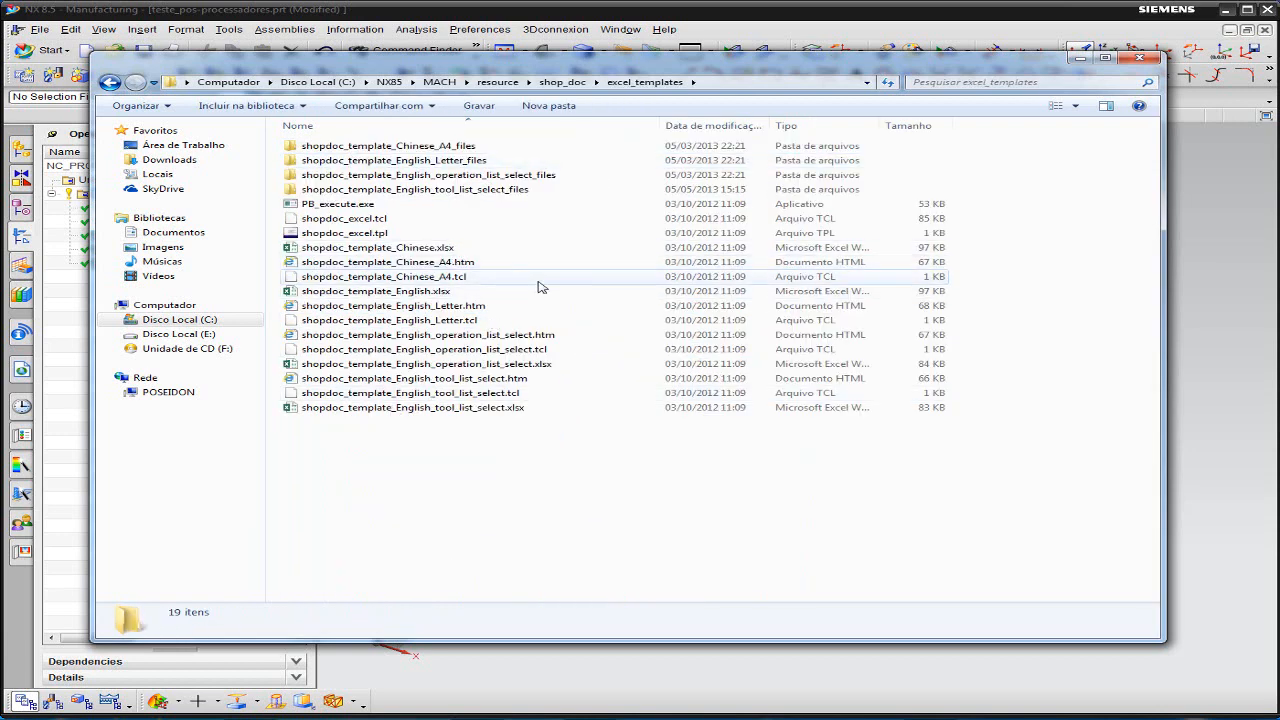
- Return to NX, review the report formats in a widened Shop Documentation dialog, and leave without generating a report
left_click(1229, 229)
left_click(607, 76)
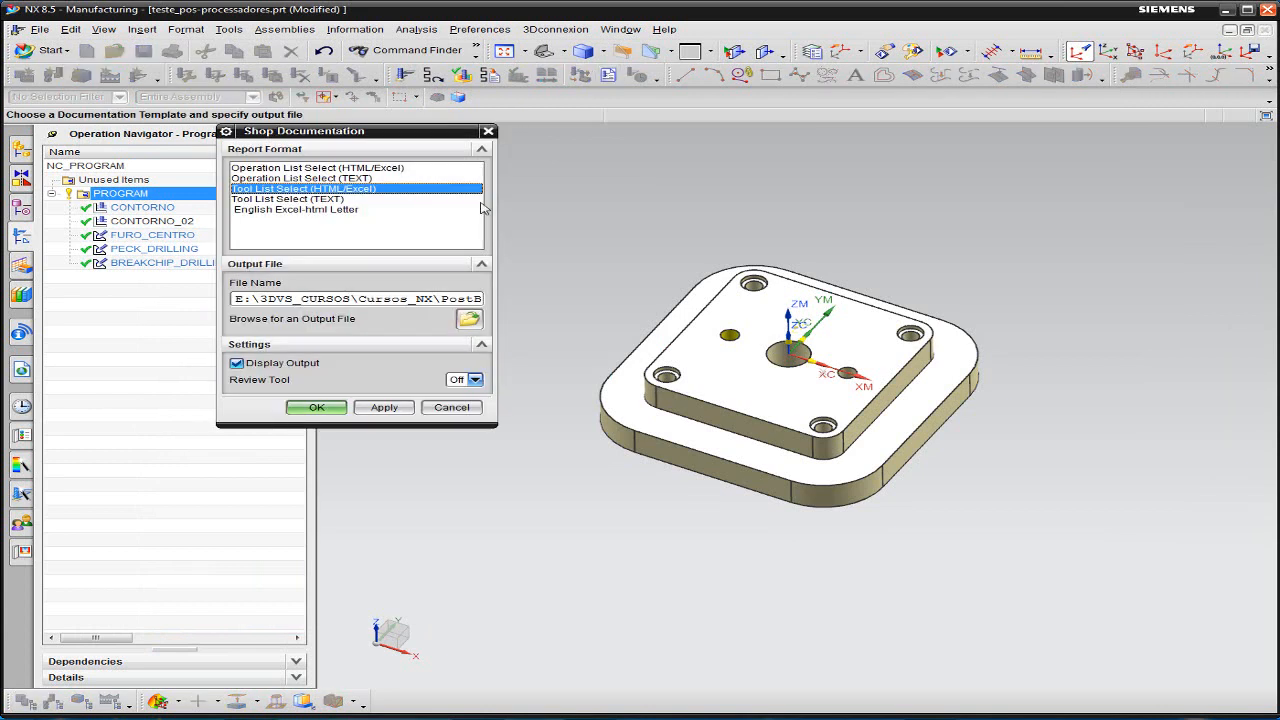
left_click_drag(495, 281, 698, 281)
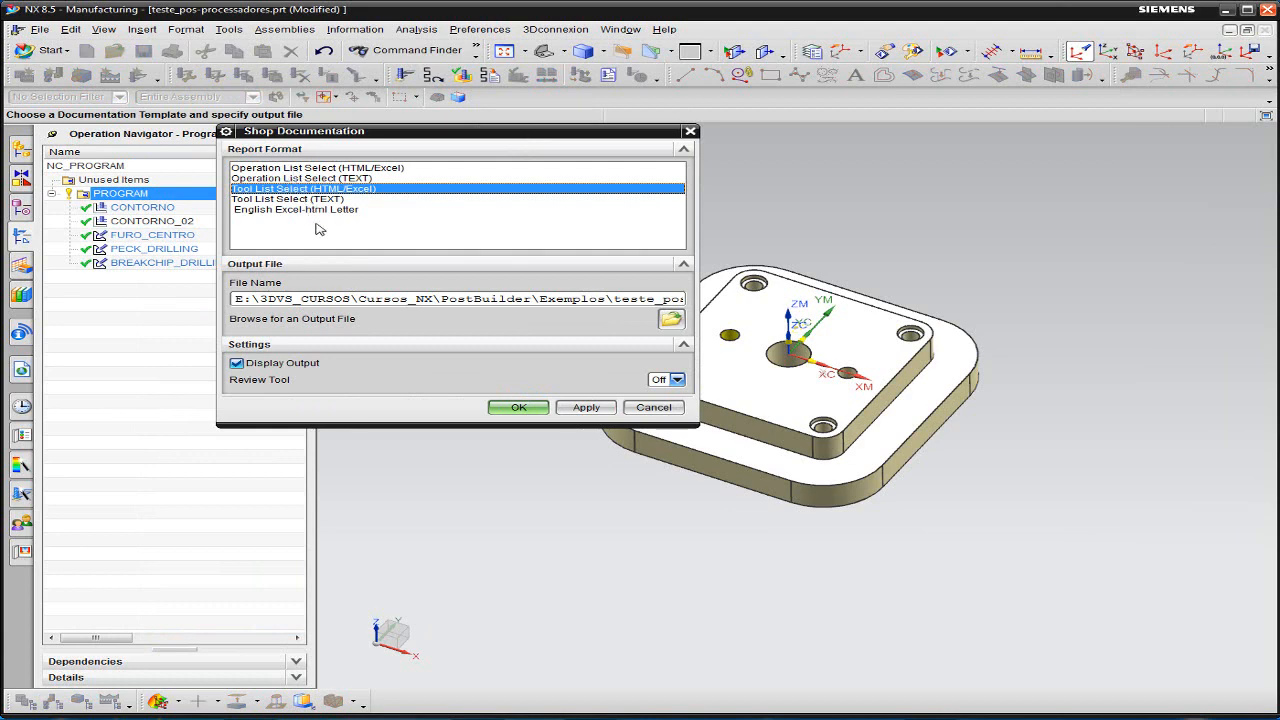
left_click(652, 408)
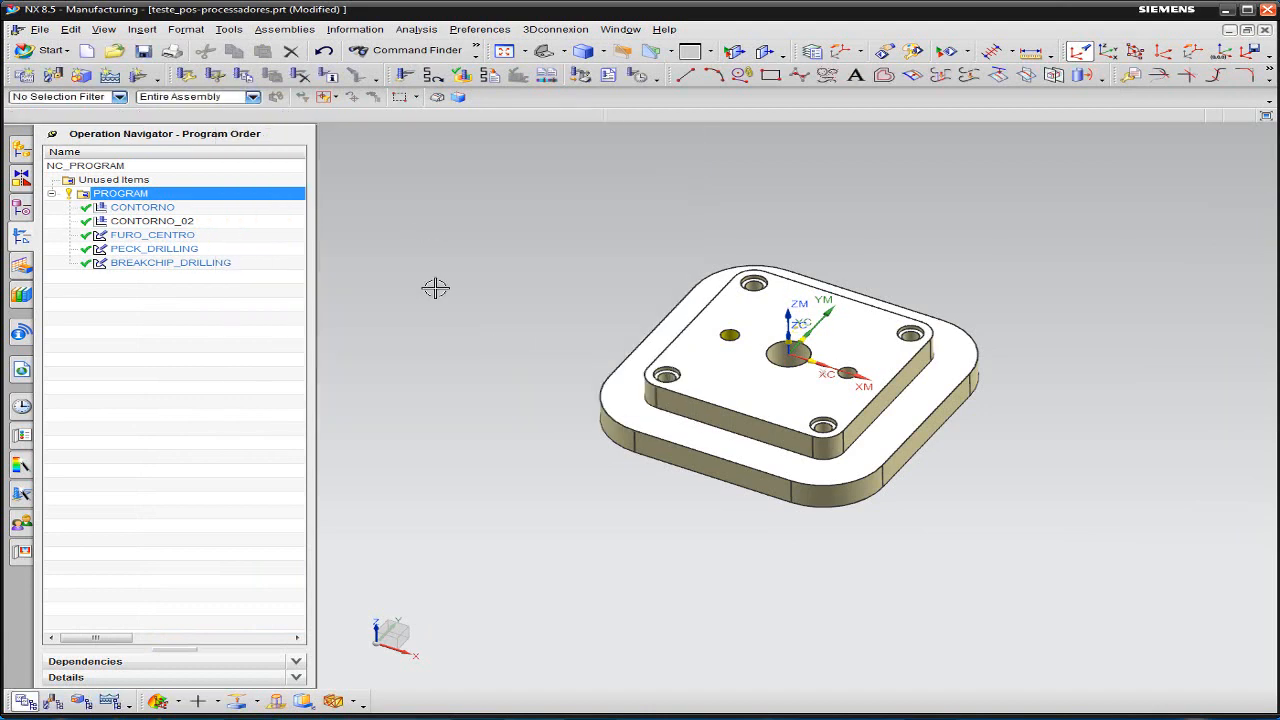
- Return to the excel_templates folder, look over its Excel templates, and open shopdoc_template_English_tool_list_select.xlsx in Excel
key("alt+Tab")
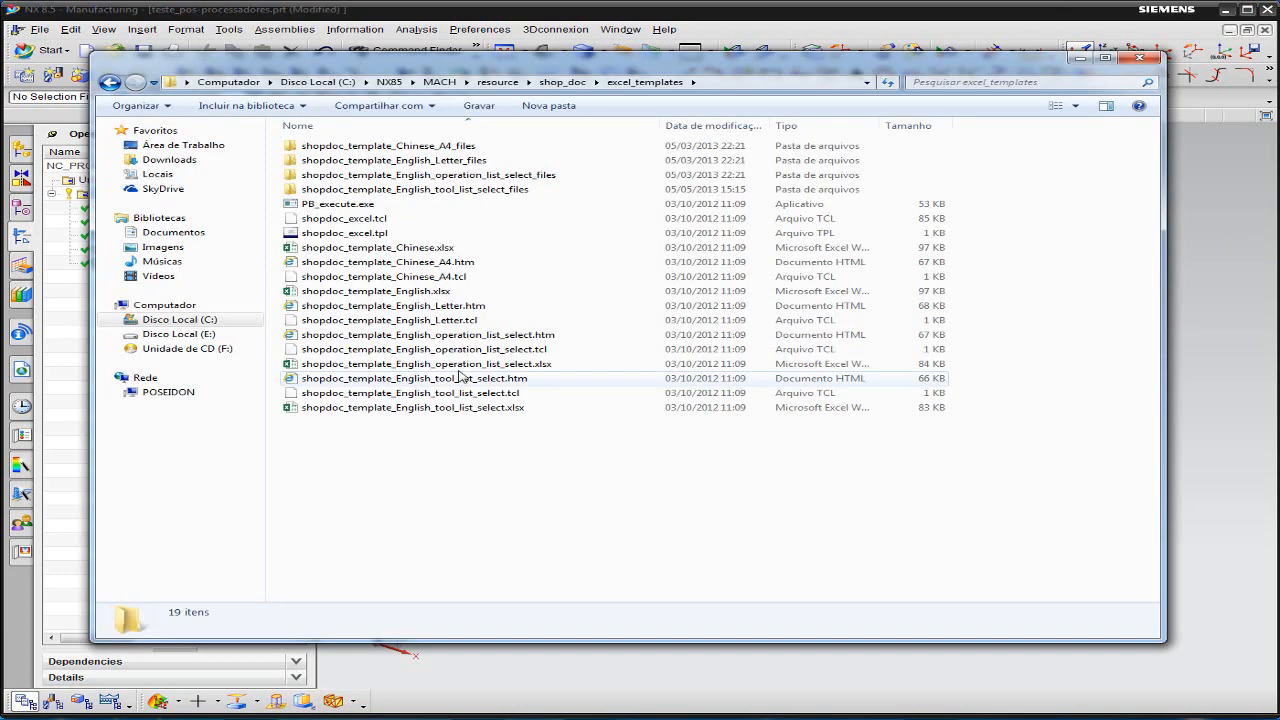
left_click_drag(1166, 326, 1108, 330)
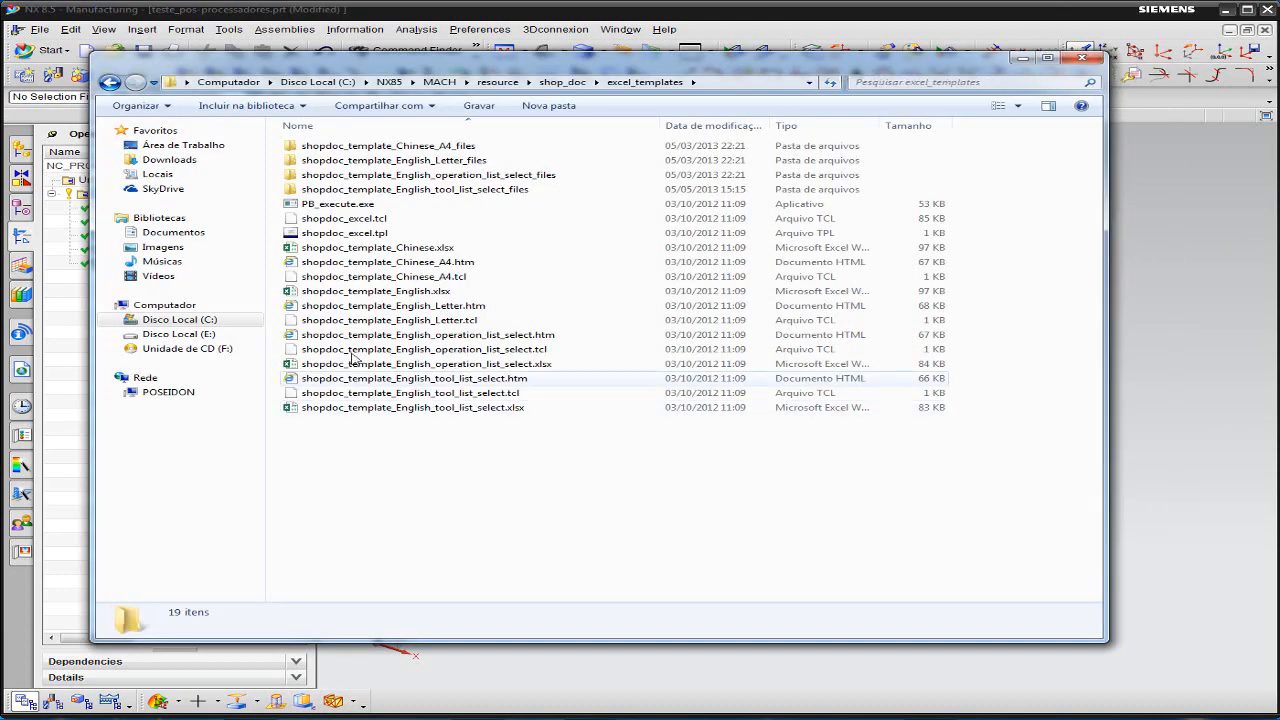
left_click(390, 249)
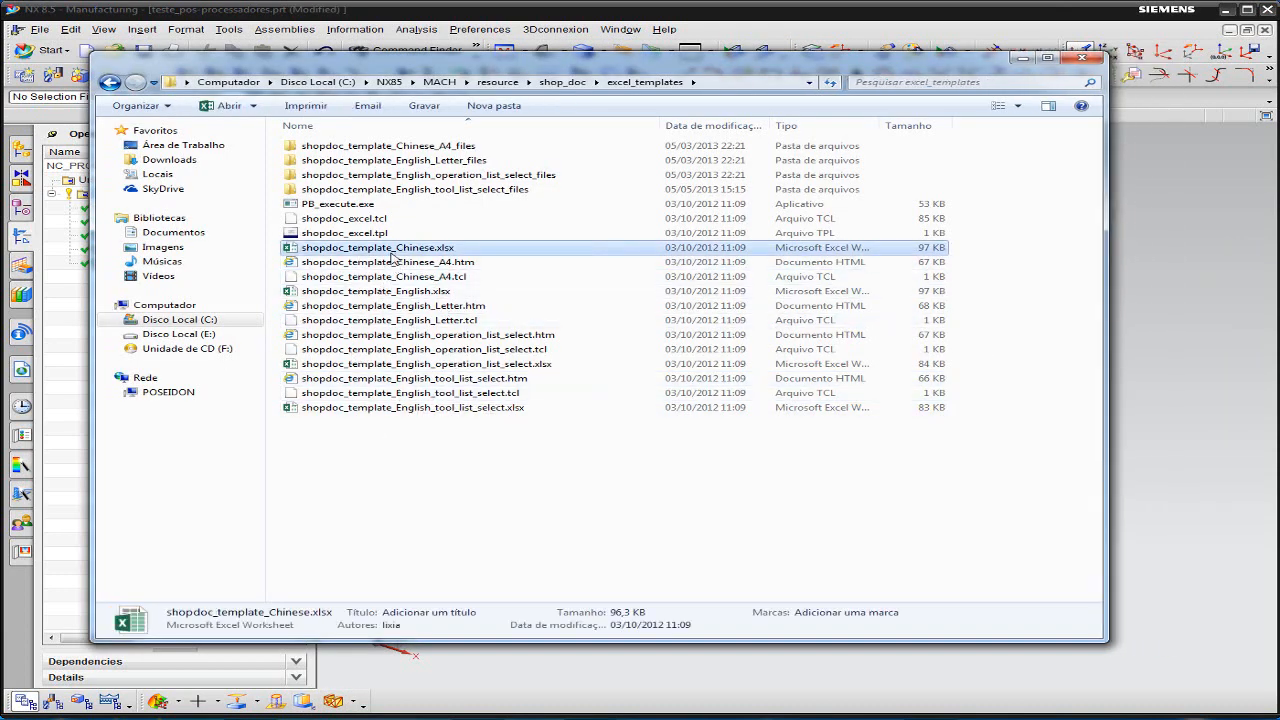
left_click(390, 292)
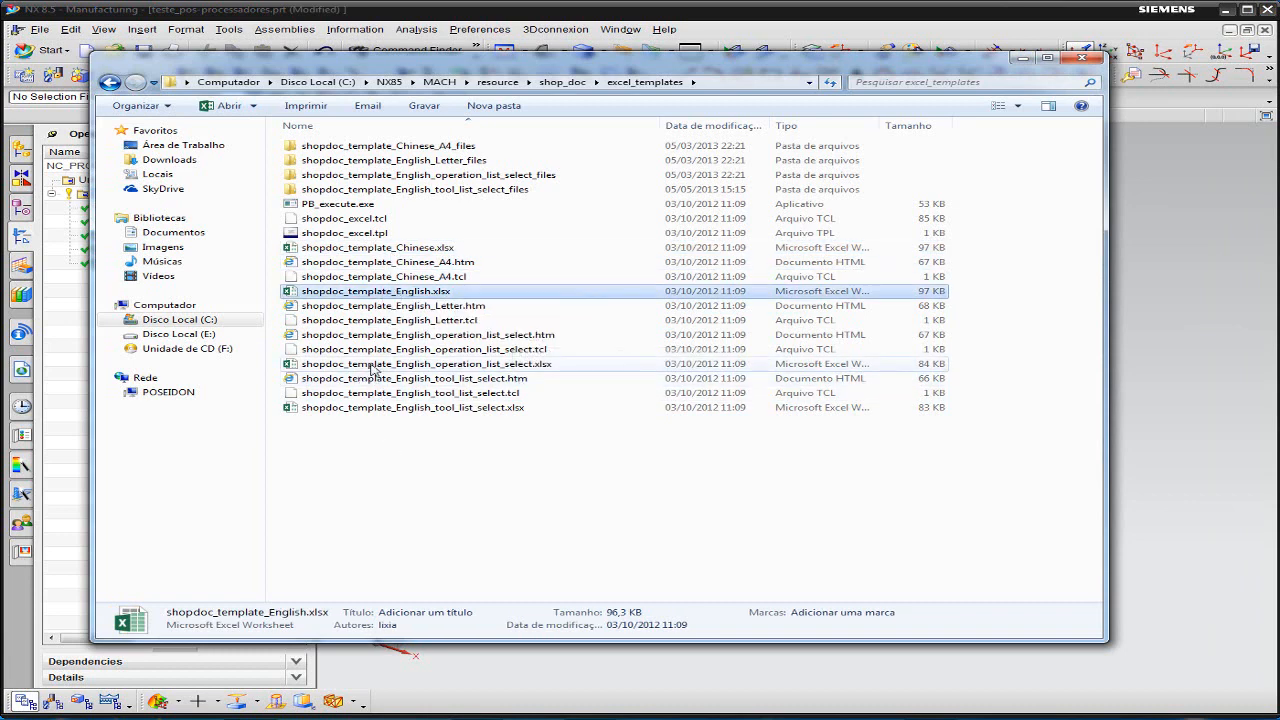
left_click(472, 366)
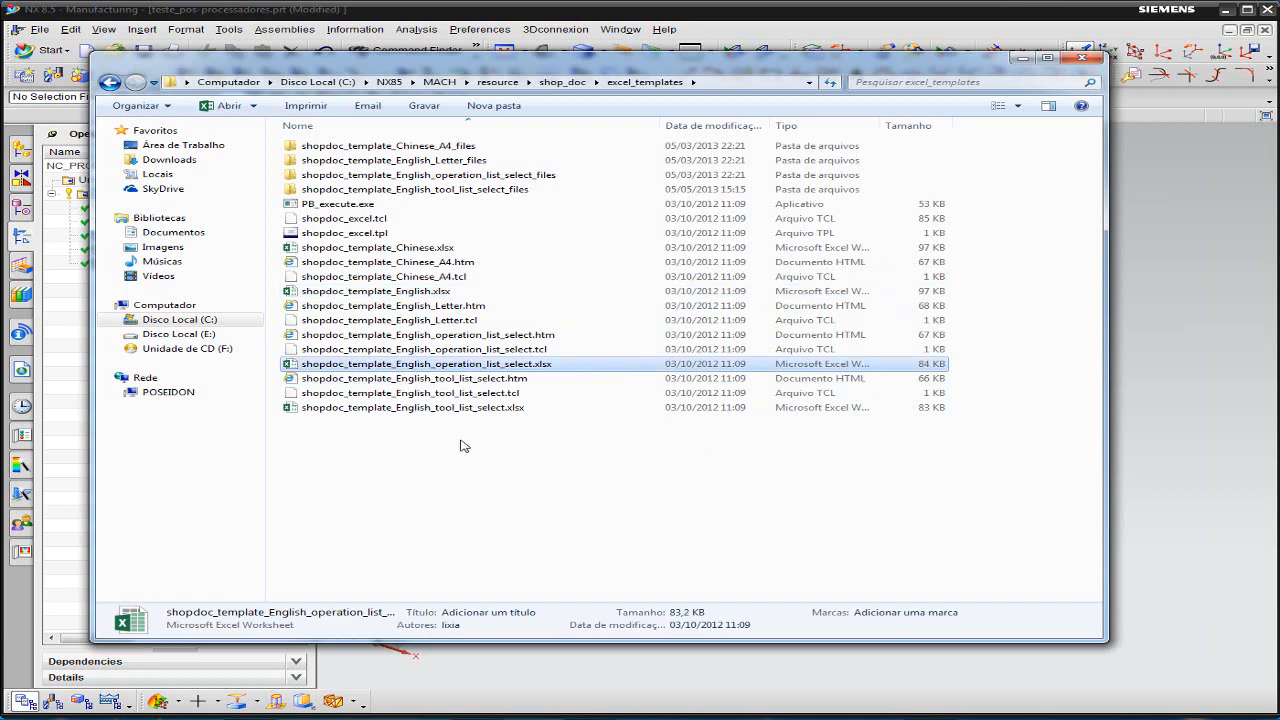
left_click(462, 409)
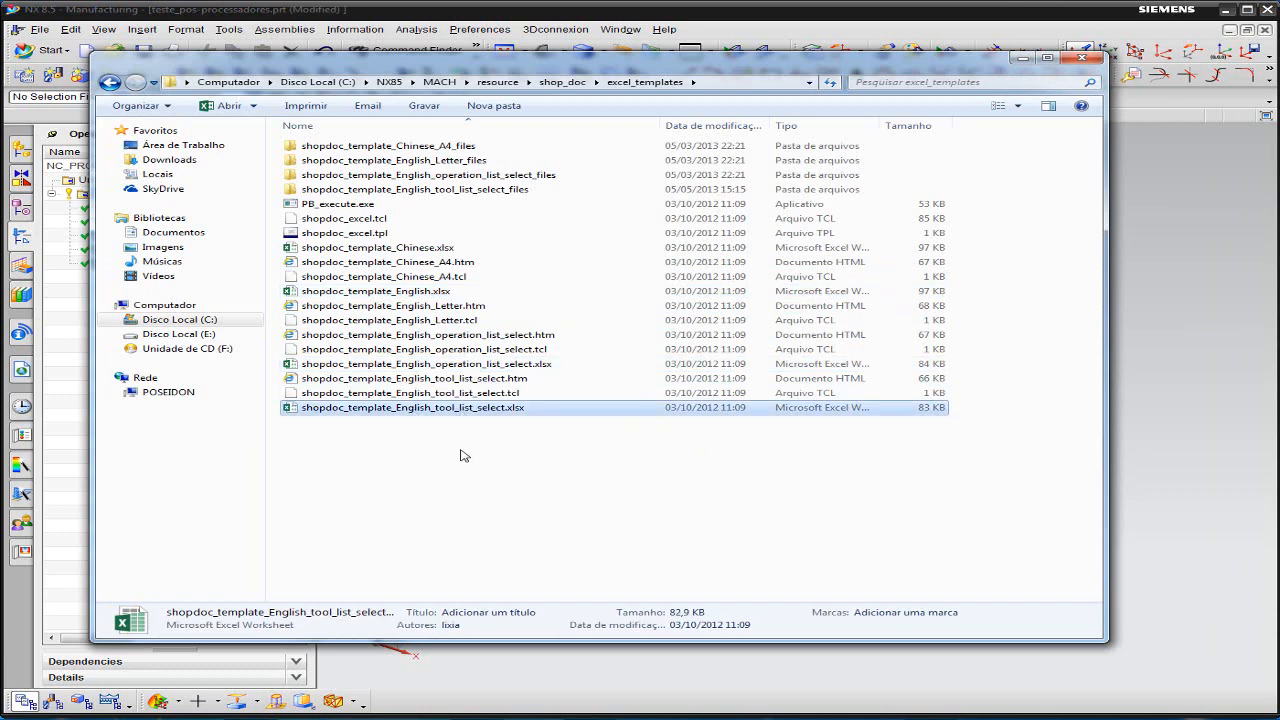
double_click(424, 410)
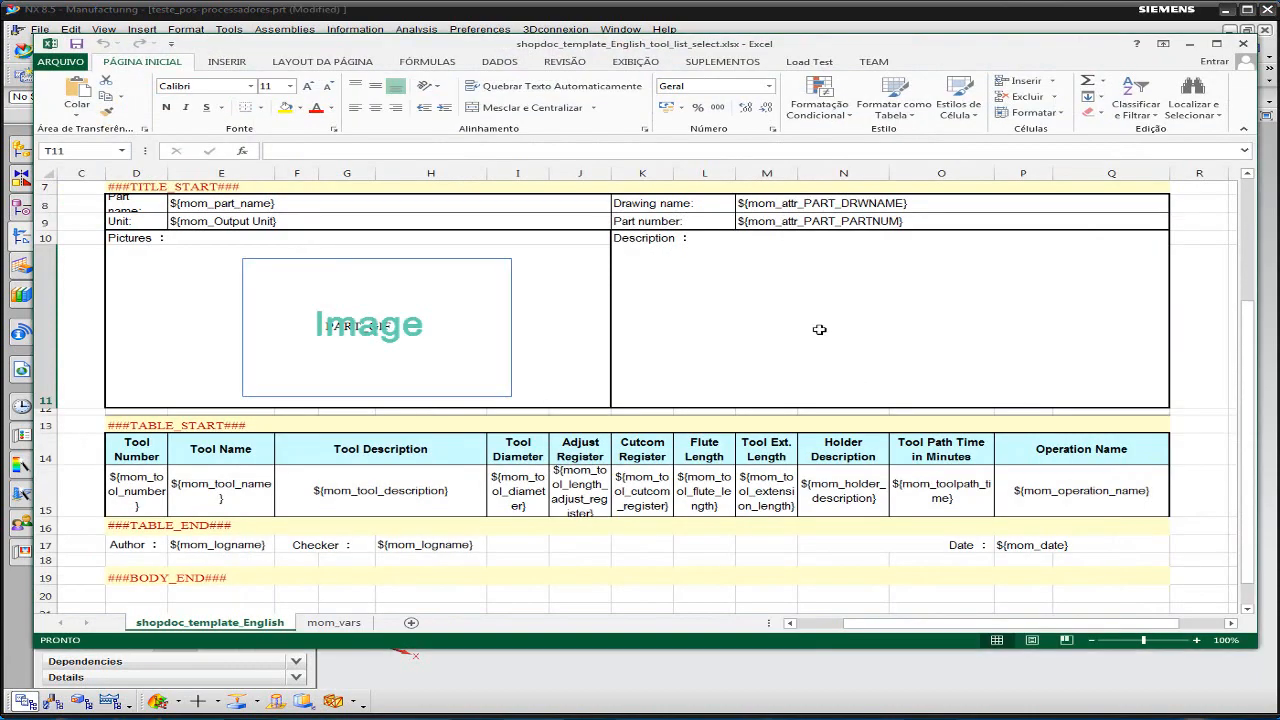
- Examine the Tool Sheet template's layout, including its title block, image placeholder and the Tool Name and Adjust Register variables
scroll(752, 338, "up", 2)
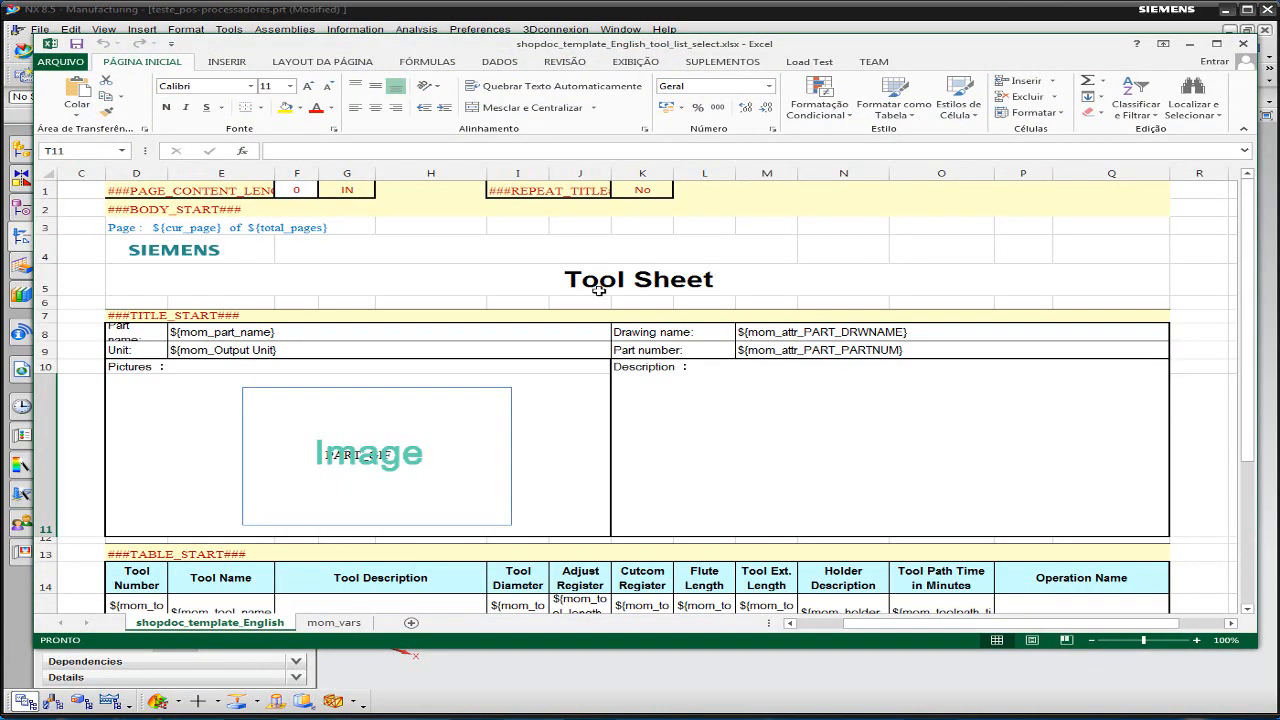
scroll(624, 247, "down", 3)
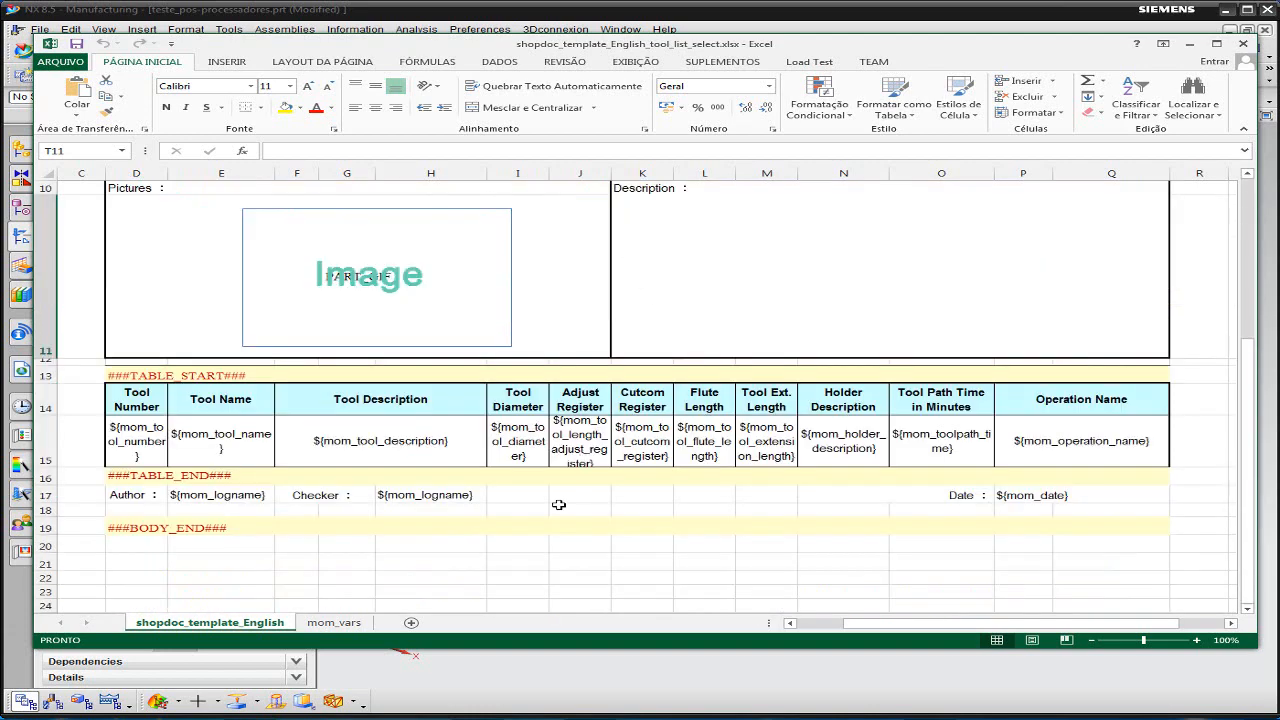
scroll(638, 469, "up", 3)
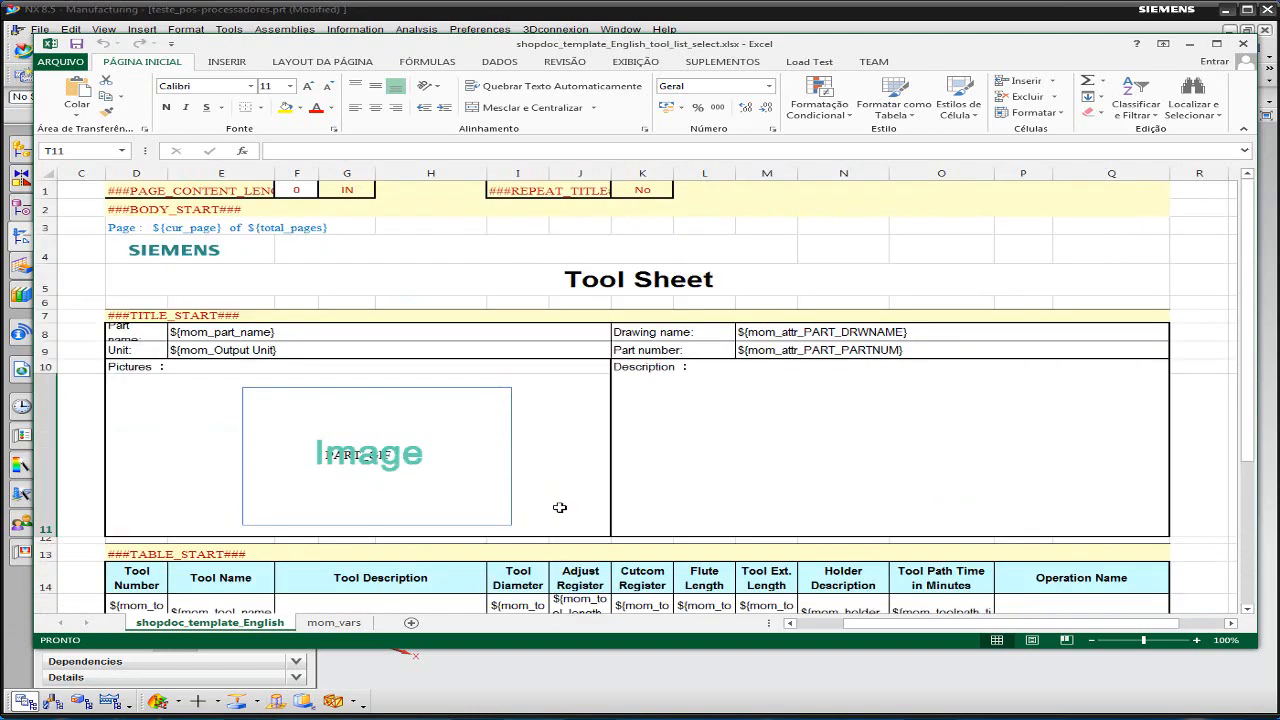
scroll(560, 508, "down", 2)
left_click(380, 492)
left_click(189, 491)
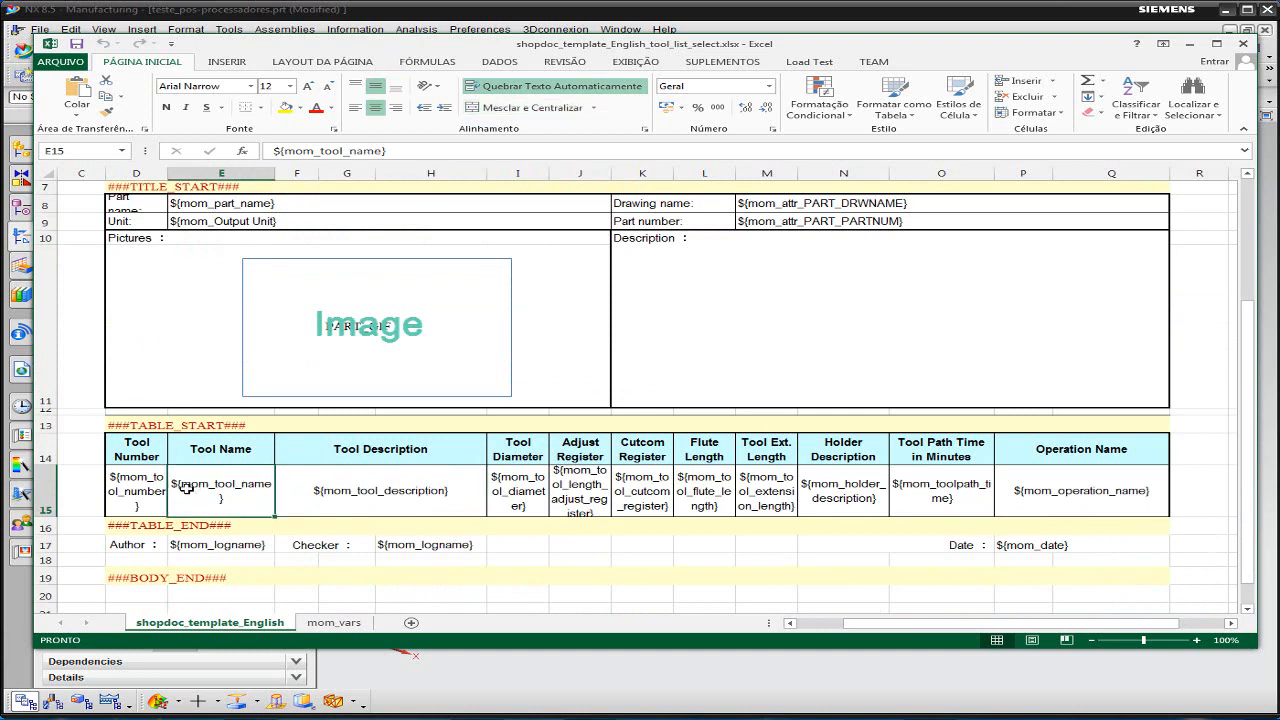
left_click(121, 486)
left_click(593, 482)
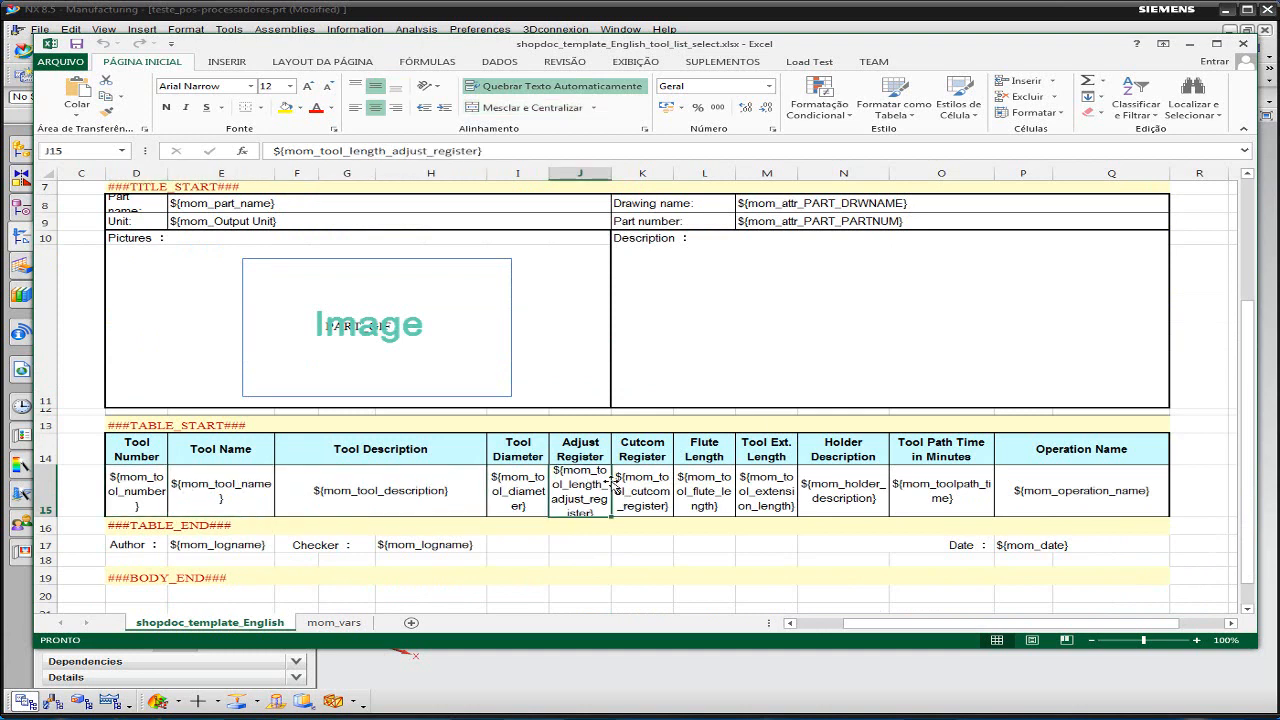
scroll(663, 499, "up", 2)
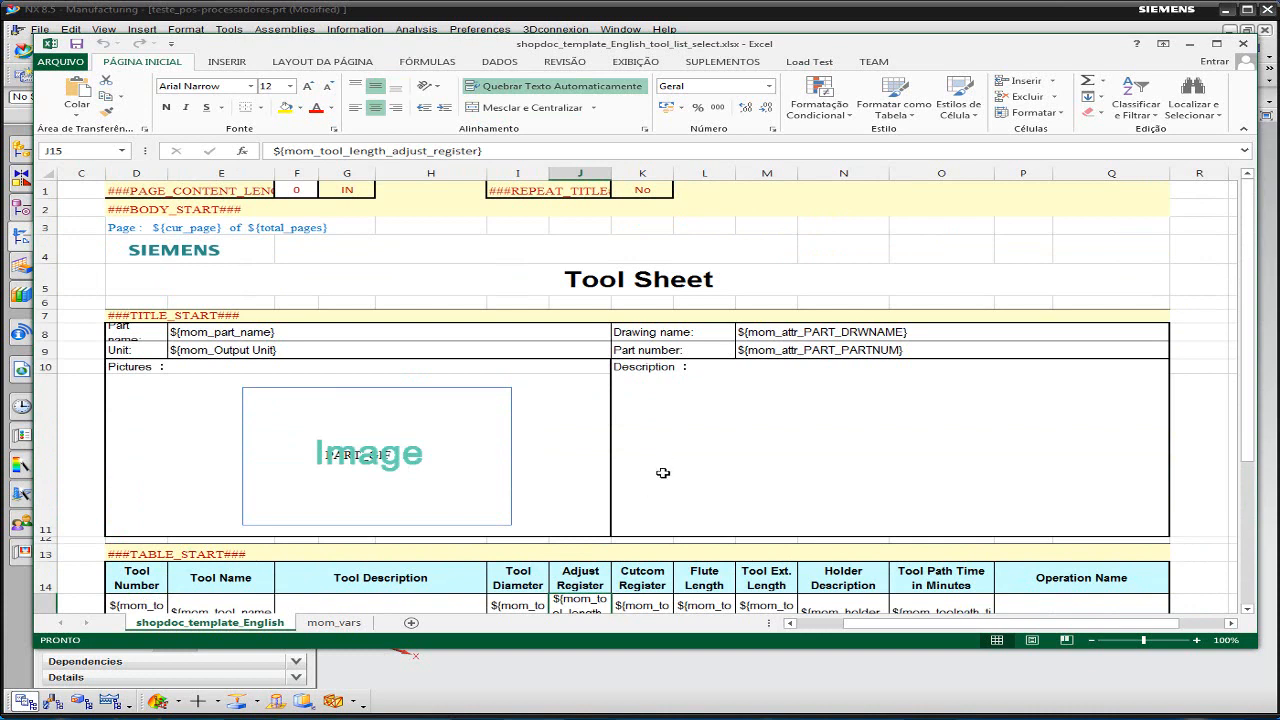
scroll(667, 467, "down", 2)
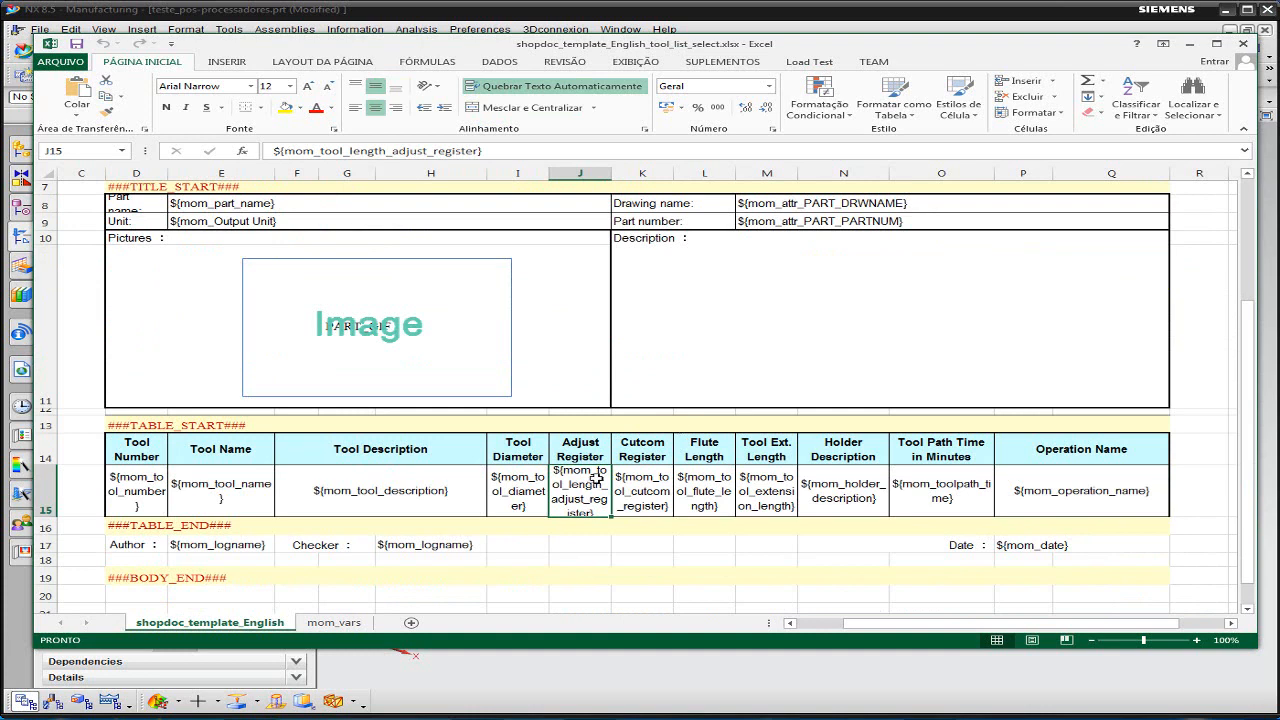
- Inspect the mom variables in row 15 of the template's tool table, from Tool Number through Holder Description
left_click(520, 490)
left_click(282, 496)
left_click(202, 494)
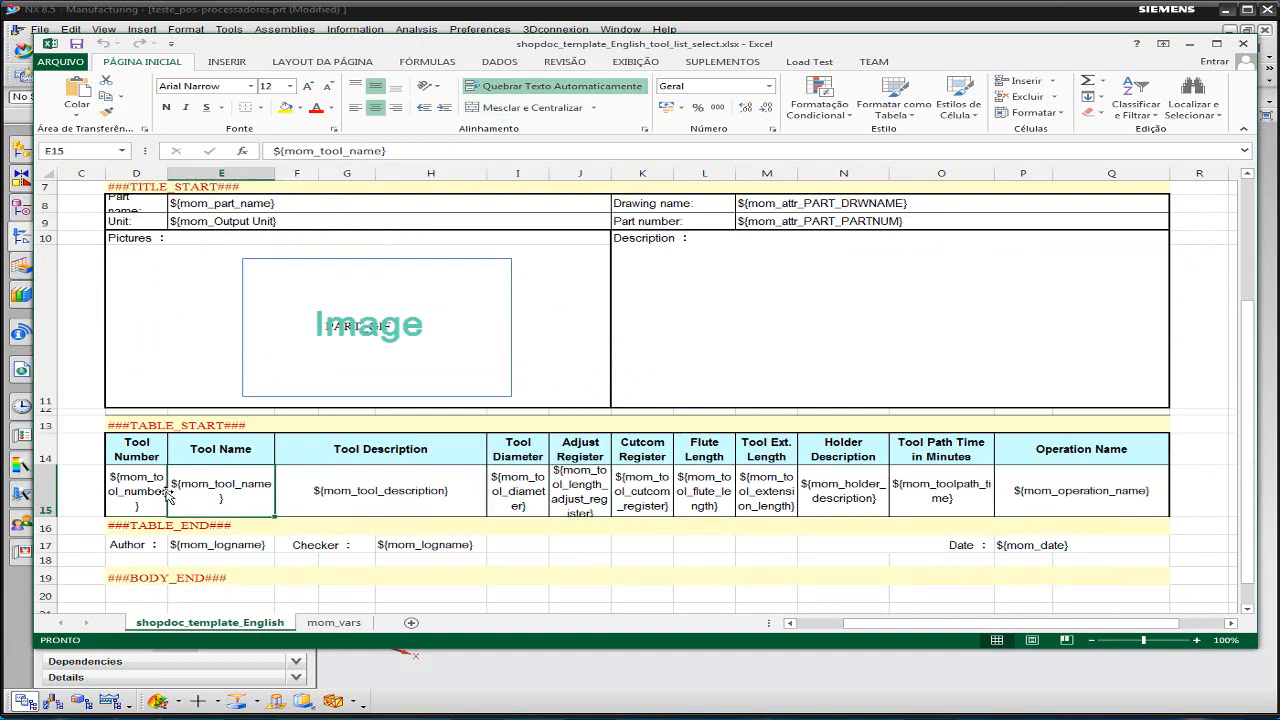
left_click(128, 482)
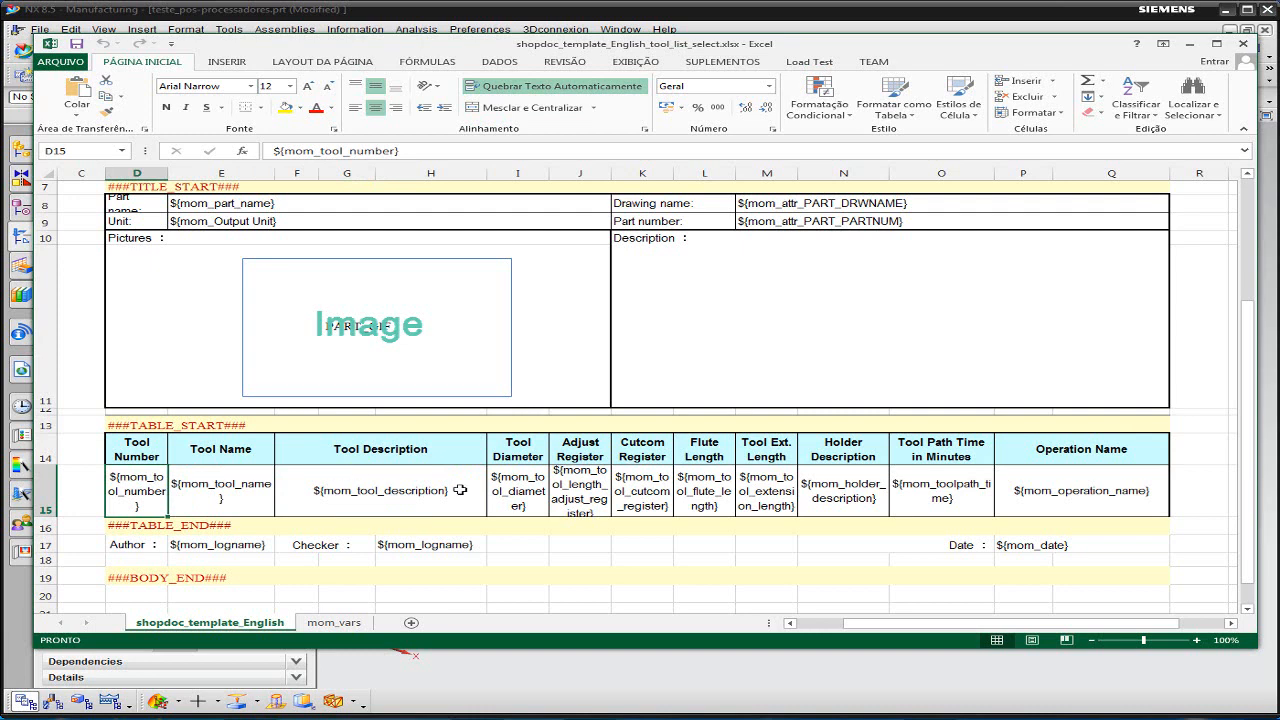
left_click(579, 486)
left_click(642, 490)
left_click(697, 481)
left_click(766, 490)
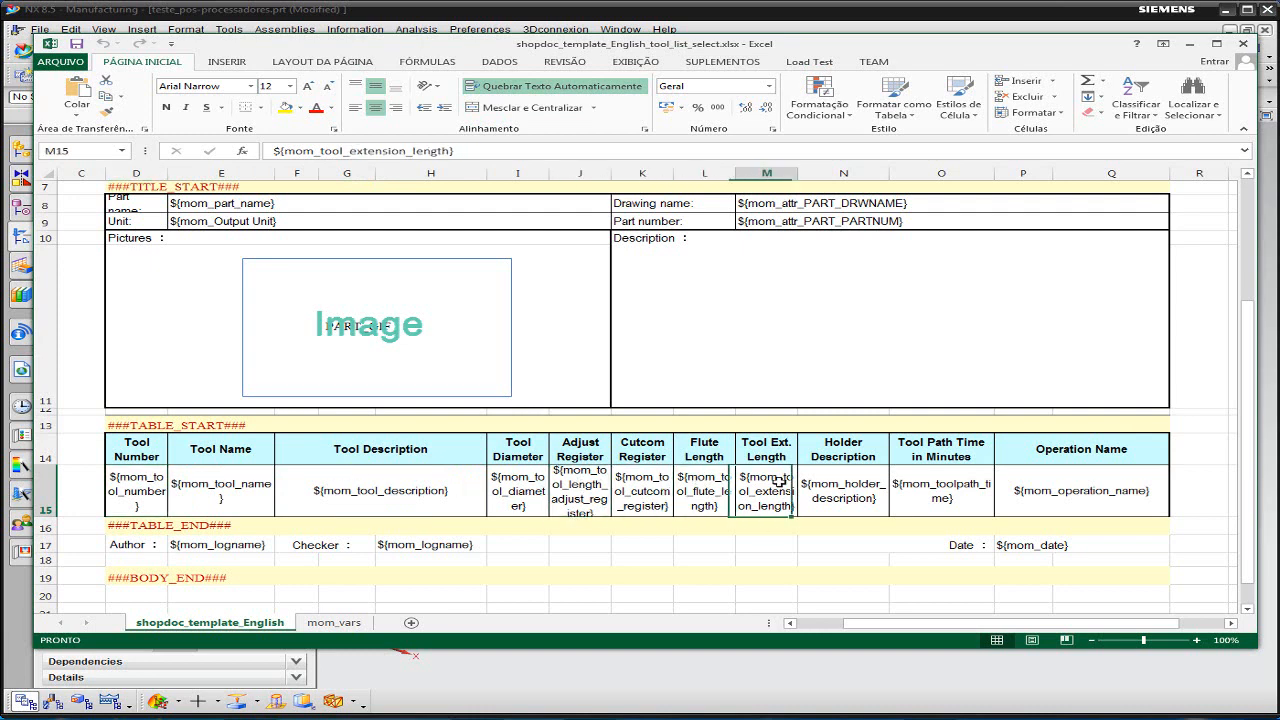
left_click(820, 492)
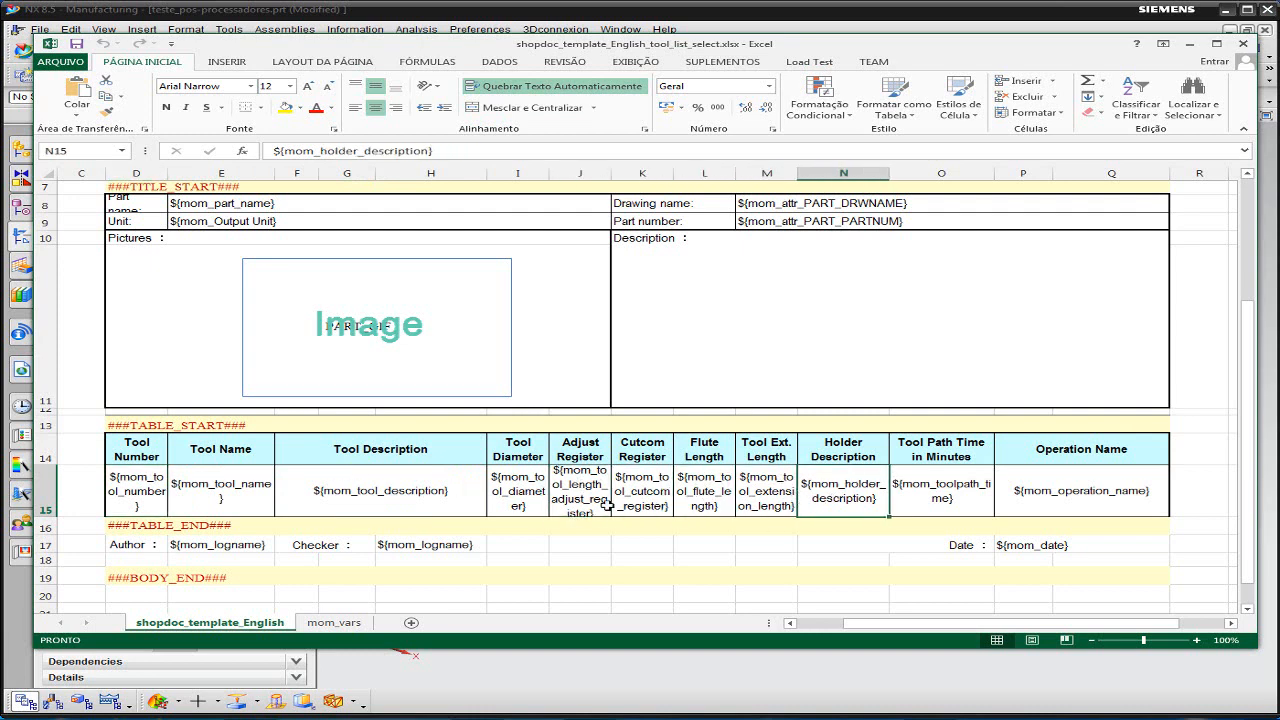
left_click(544, 482)
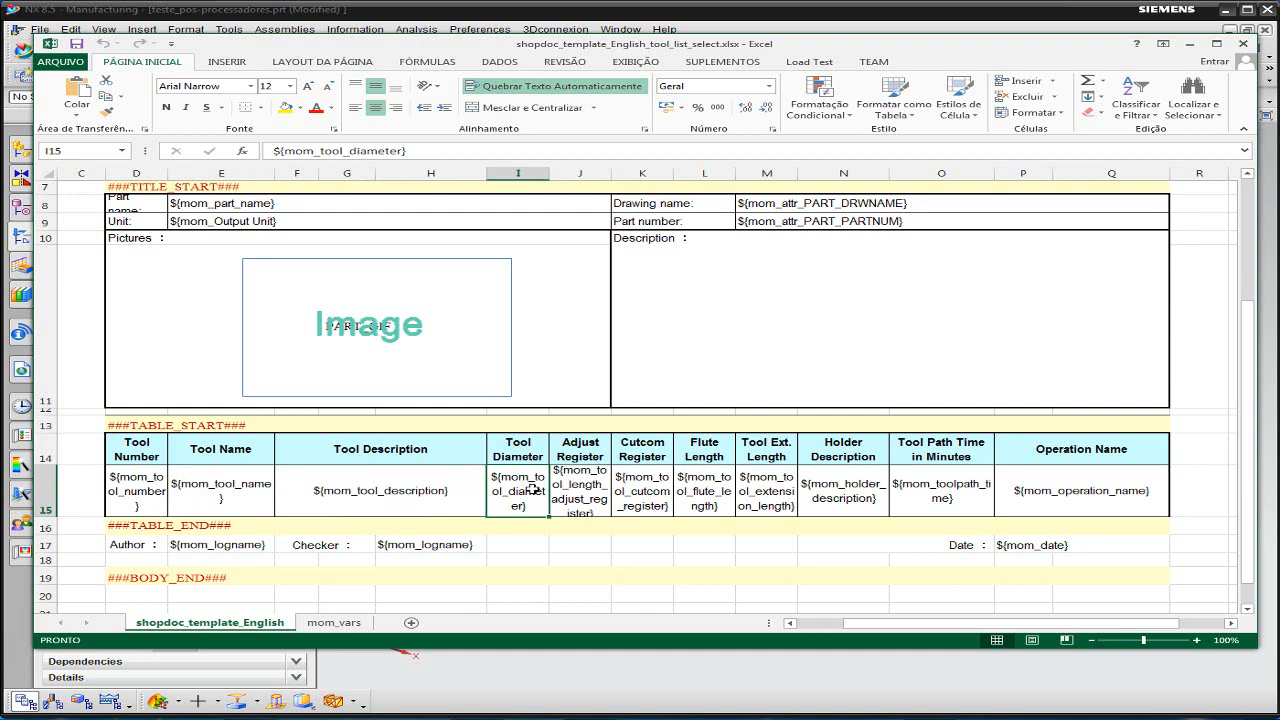
left_click(576, 484)
left_click(648, 484)
left_click(717, 484)
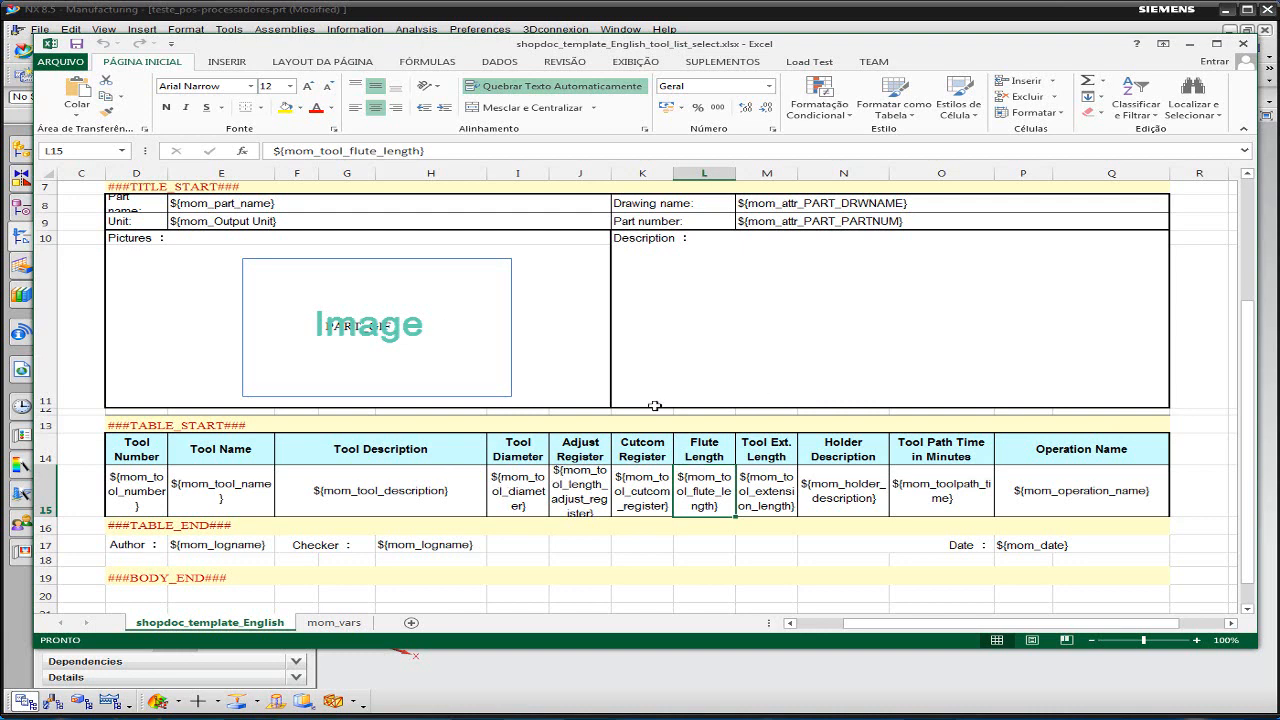
- Inspect the template's header: page numbering variables, page content length, repeat title setting, Tool Sheet title and SIEMENS logo
scroll(686, 431, "up", 2)
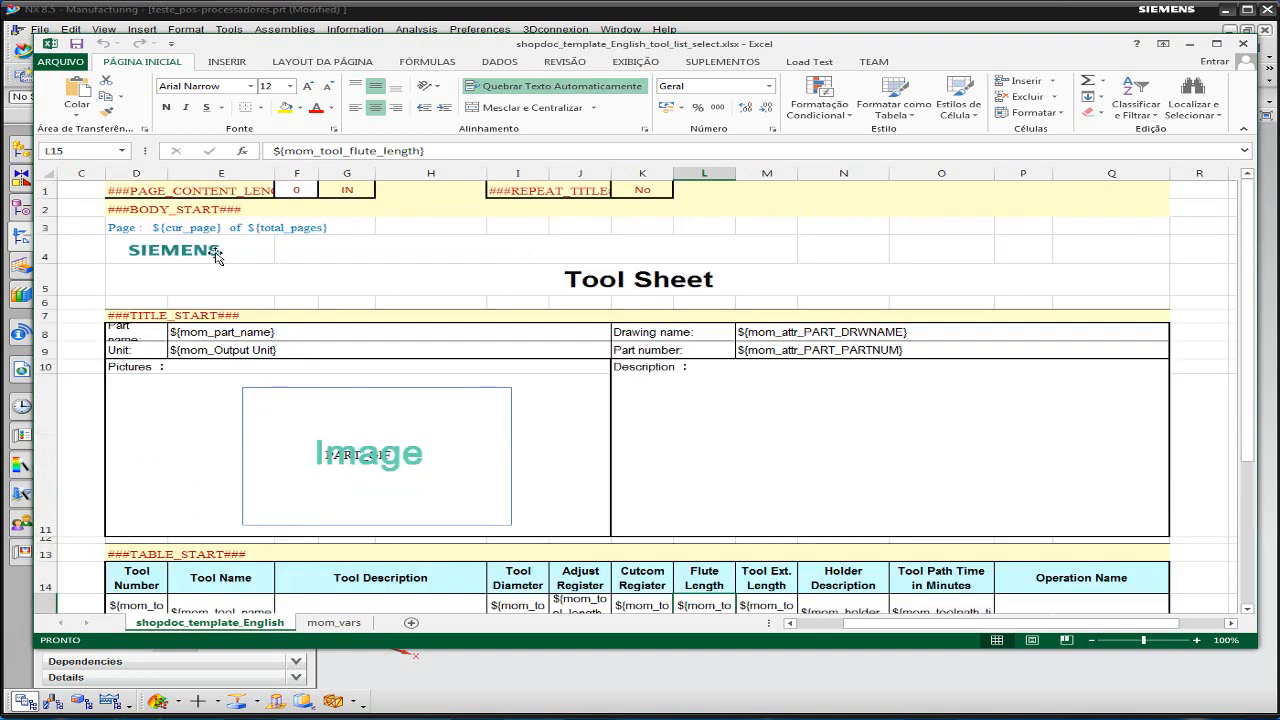
left_click(175, 228)
left_click(140, 230)
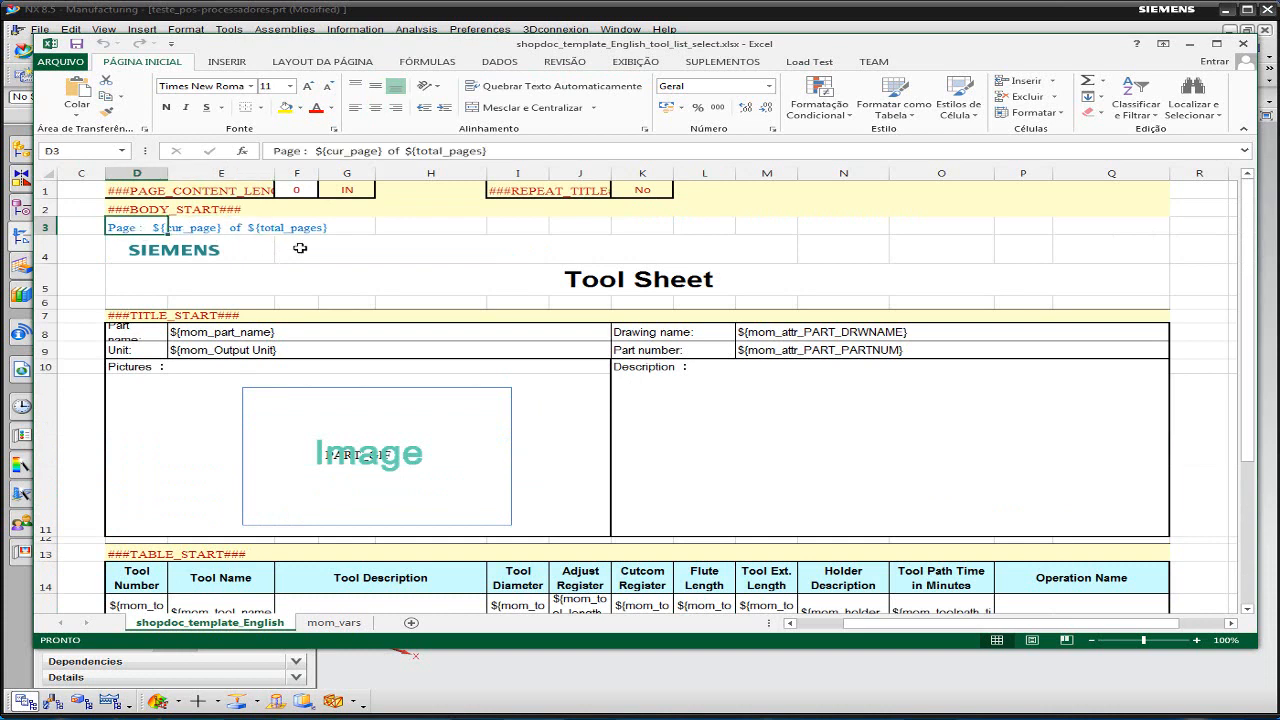
left_click(182, 230)
left_click(292, 229)
left_click(160, 228)
left_click(297, 189)
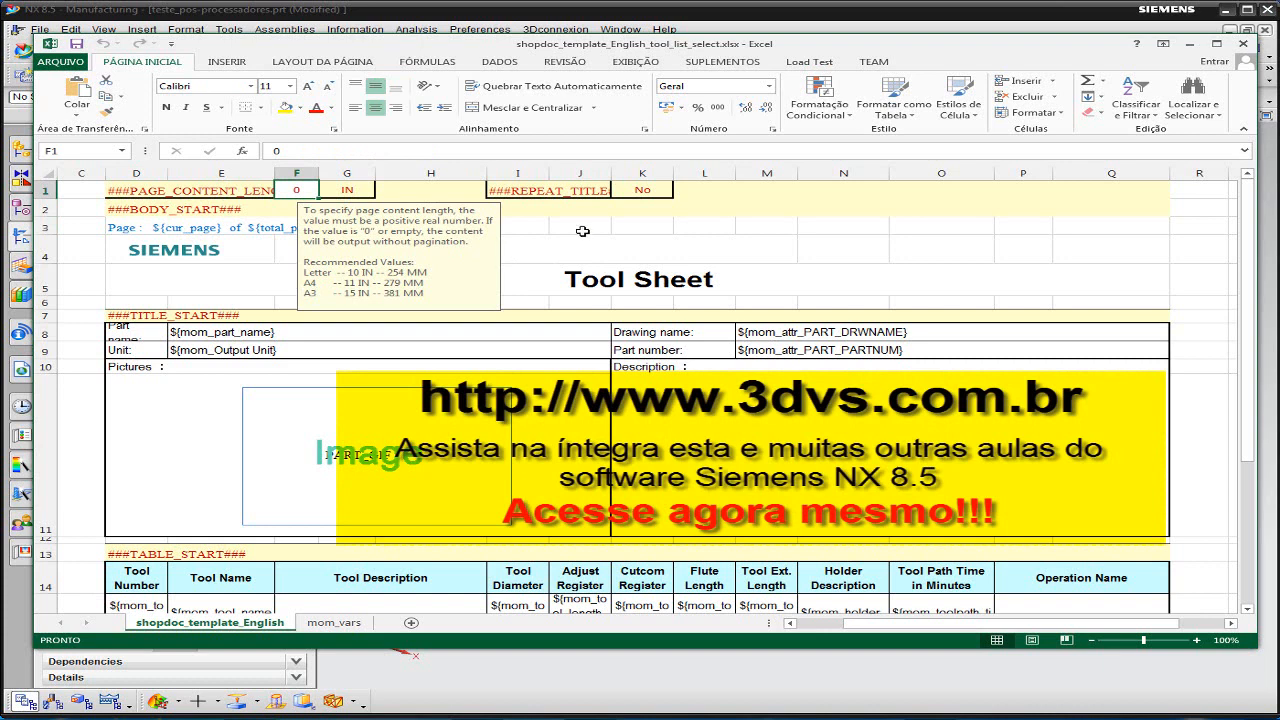
left_click(641, 195)
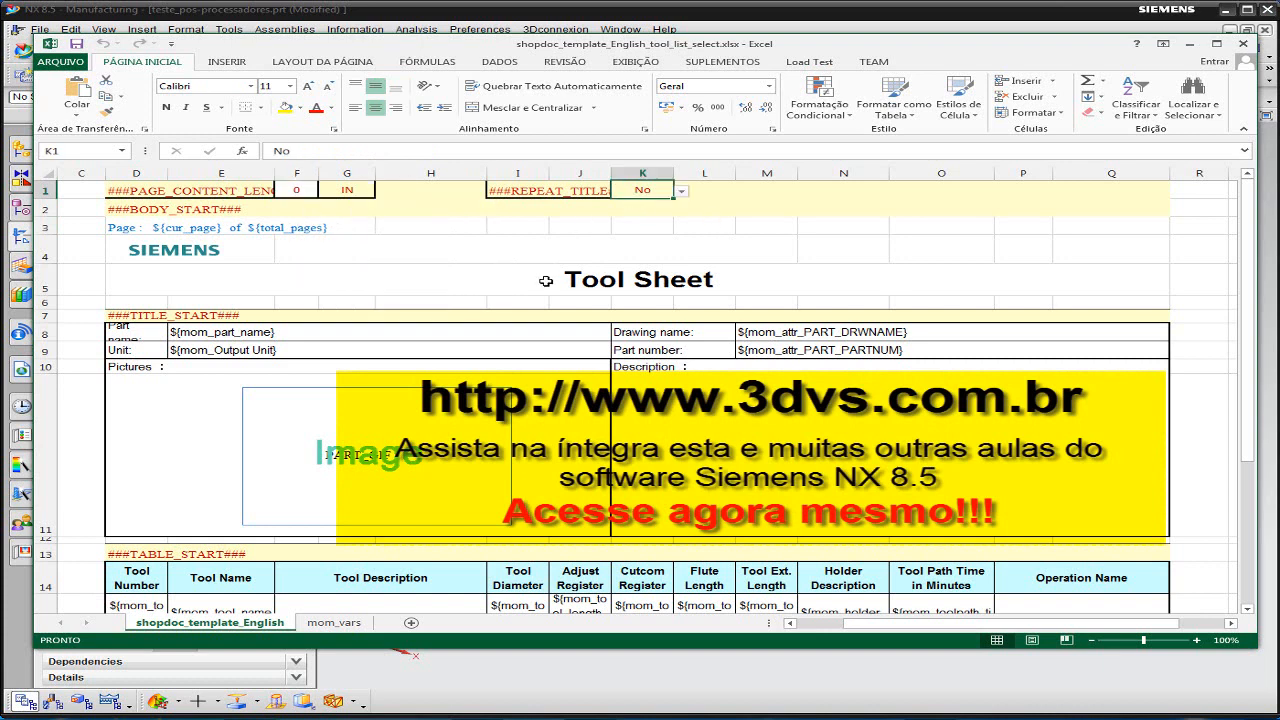
left_click(664, 285)
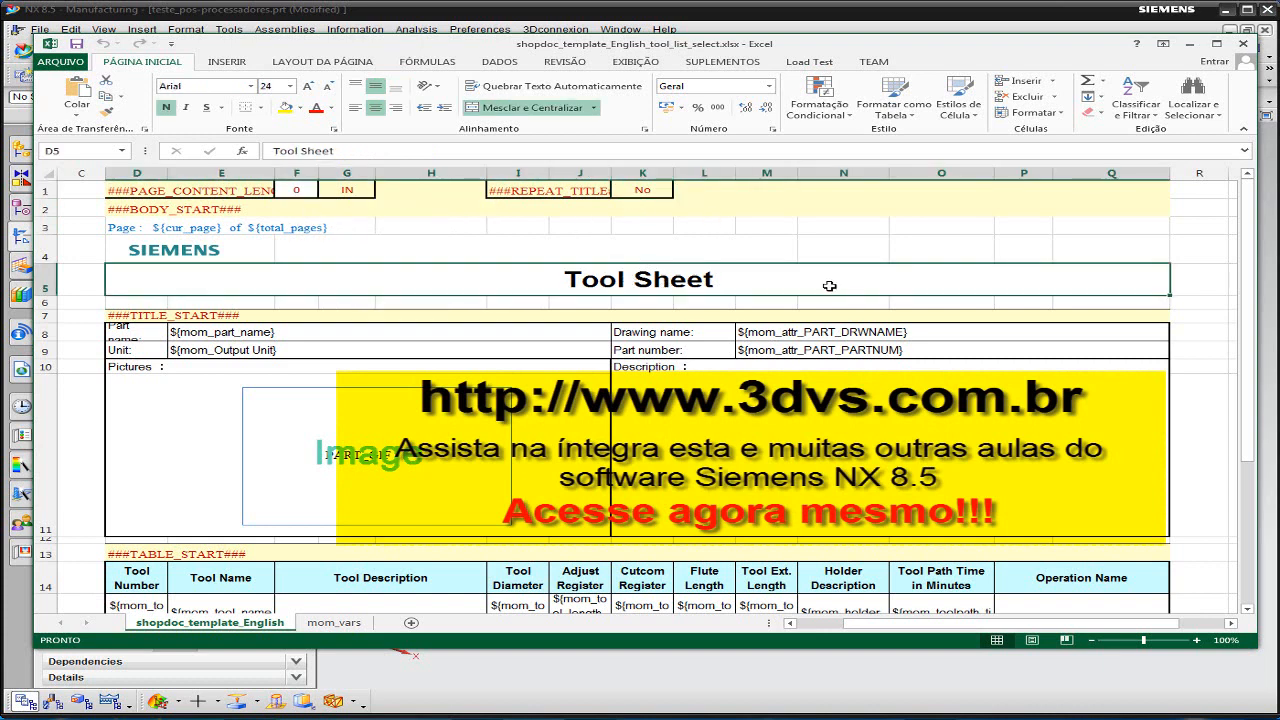
left_click(185, 252)
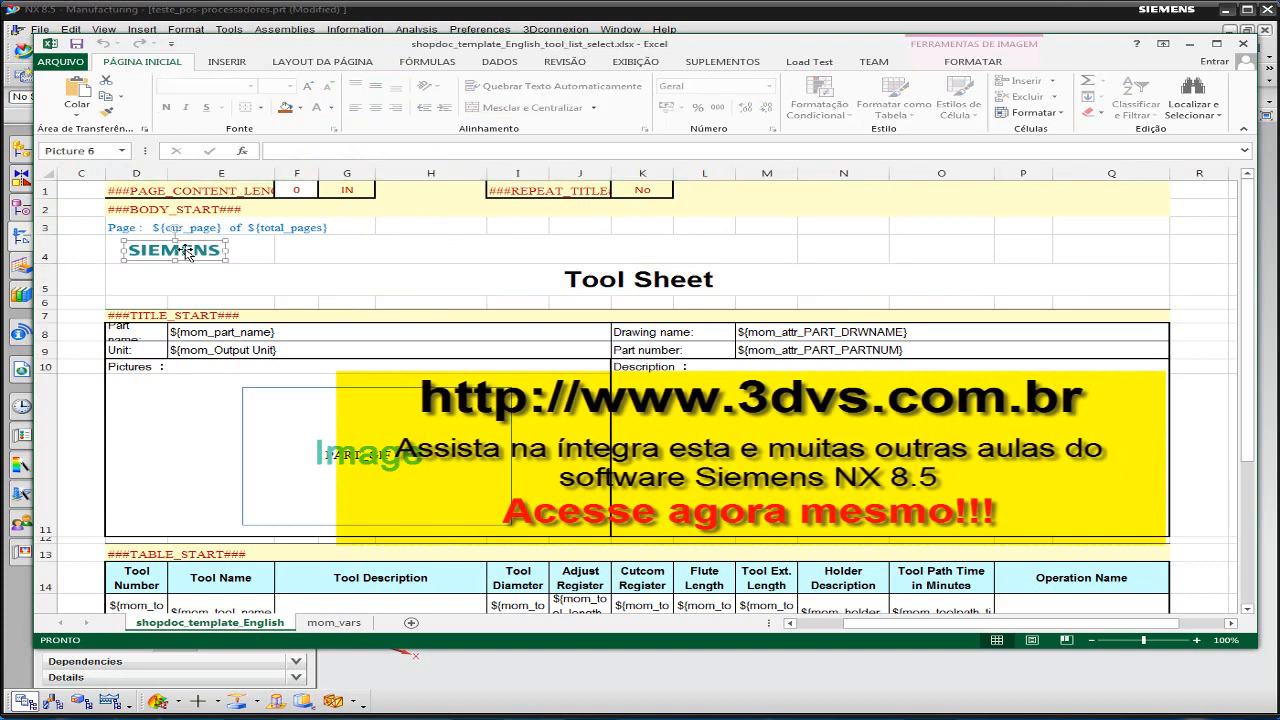